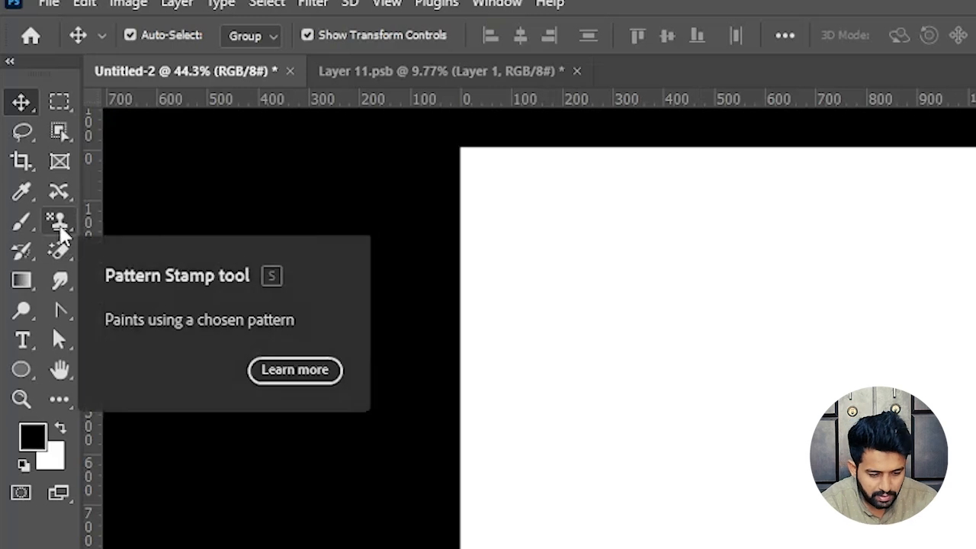
Activate the Pattern Stamp tool and choose the first dark green leaf pattern from the Trees pattern group.
click(61, 228)
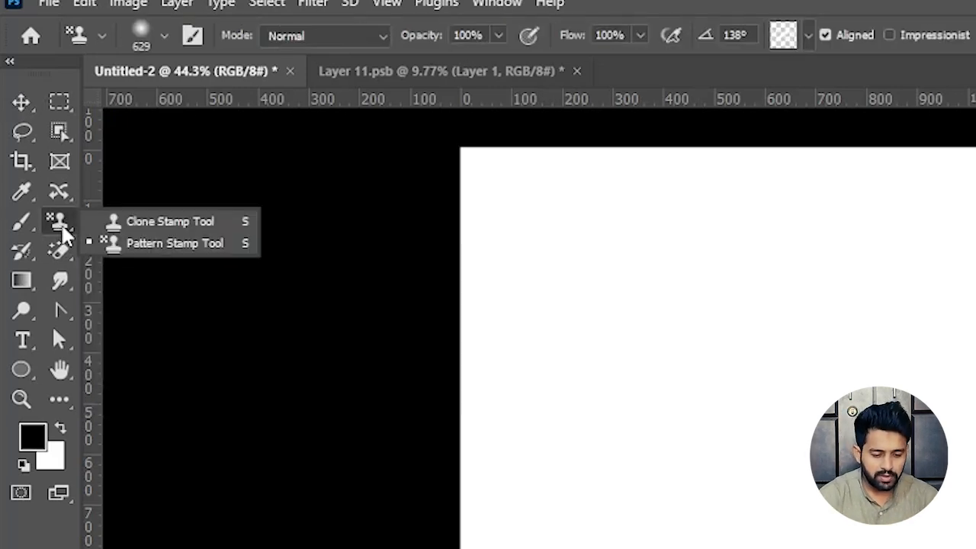
click(153, 242)
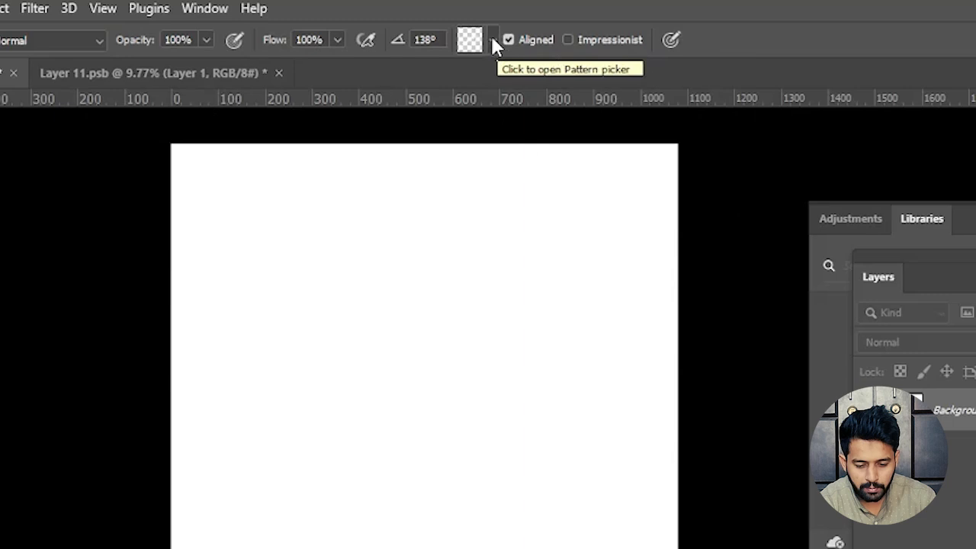
click(507, 30)
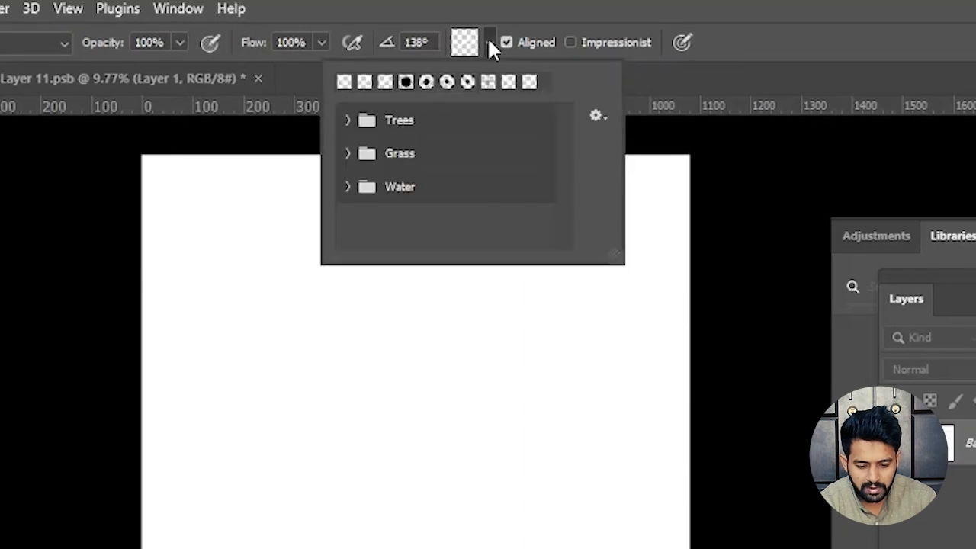
click(348, 120)
click(348, 189)
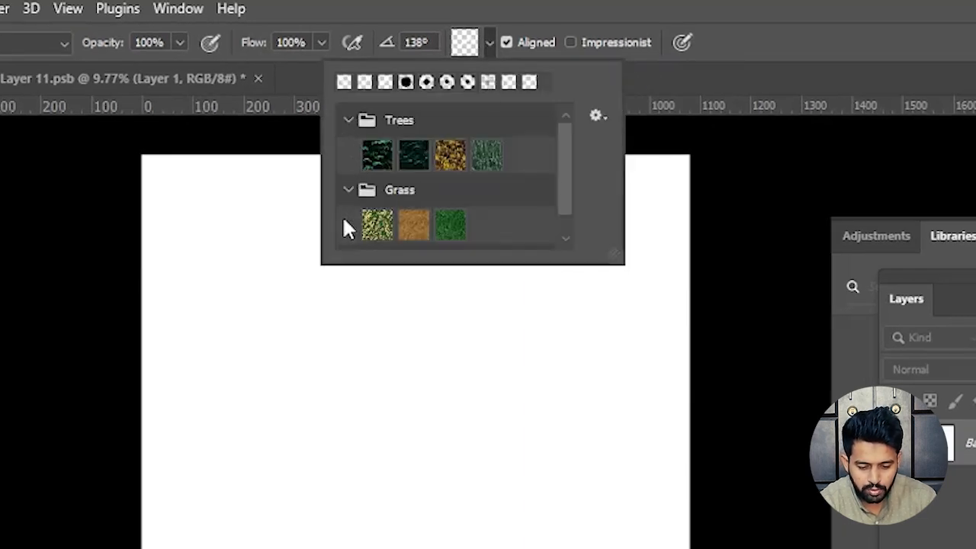
click(348, 190)
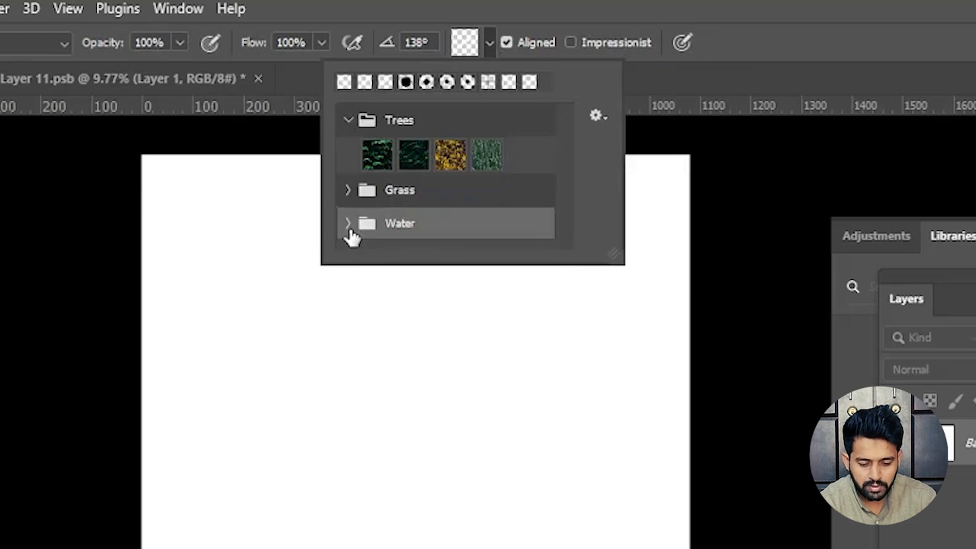
click(378, 159)
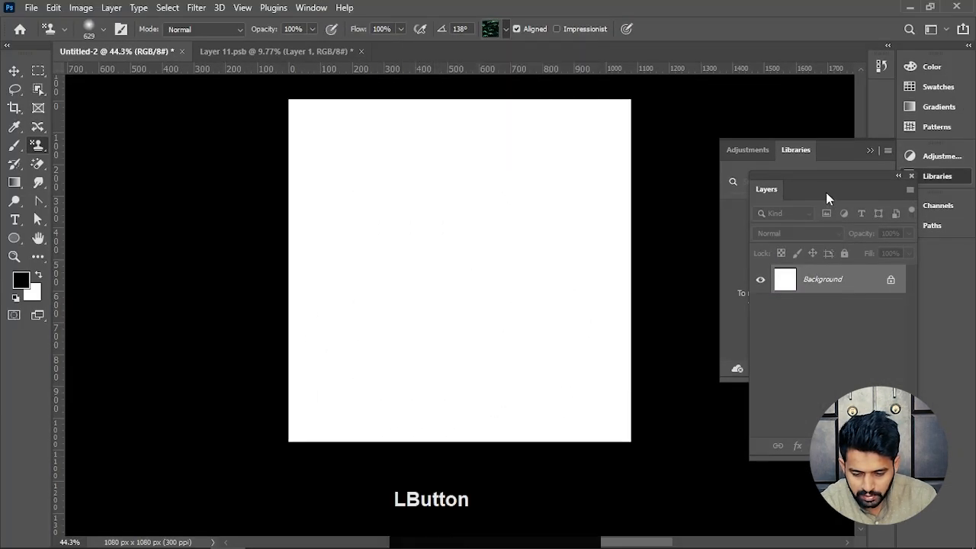
Add a new layer above the background and paint the dark leaf pattern over the whole canvas.
drag(908, 175, 758, 110)
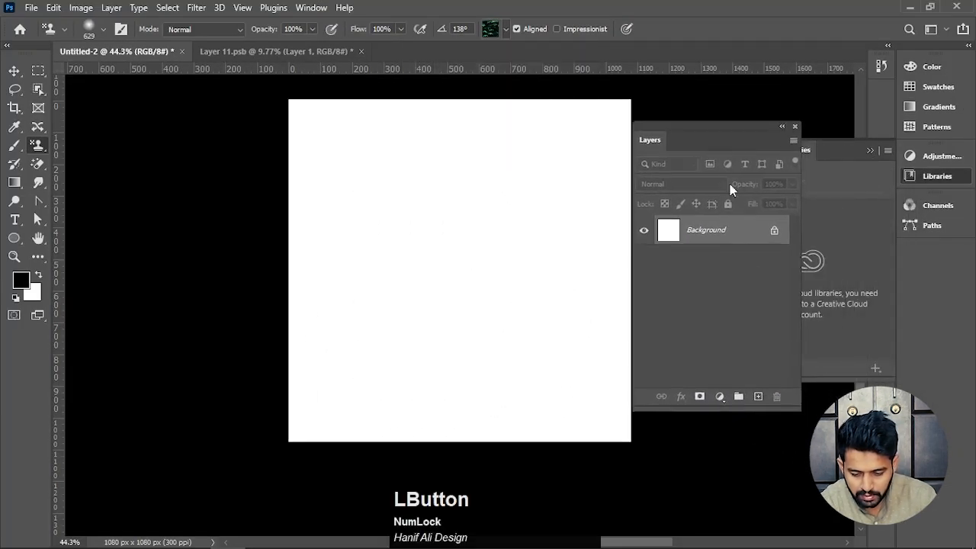
click(757, 395)
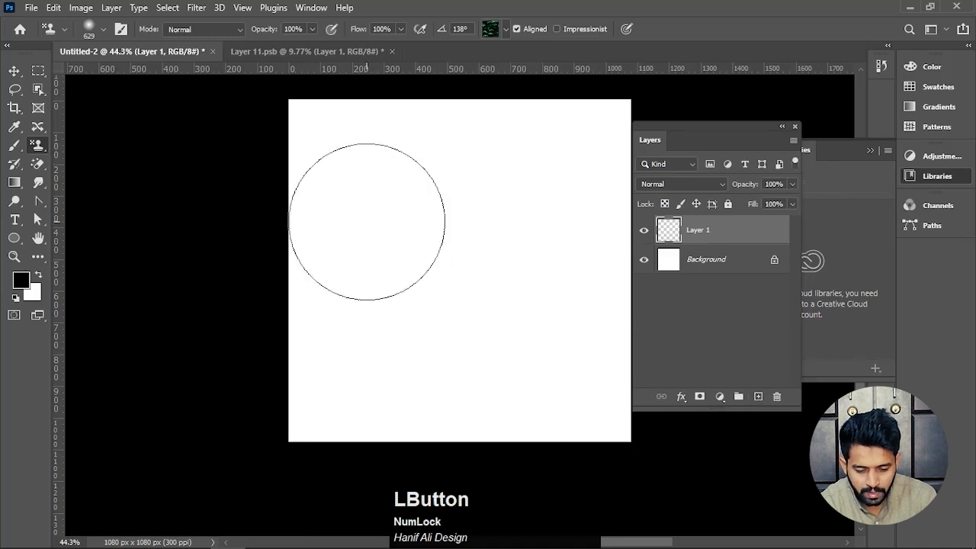
mouse_move(425, 163)
mouse_down()
mouse_move(384, 163)
mouse_move(455, 298)
mouse_move(601, 142)
mouse_move(403, 207)
mouse_move(544, 410)
mouse_move(450, 337)
mouse_move(315, 334)
mouse_move(381, 196)
mouse_move(344, 148)
mouse_move(475, 119)
mouse_up()
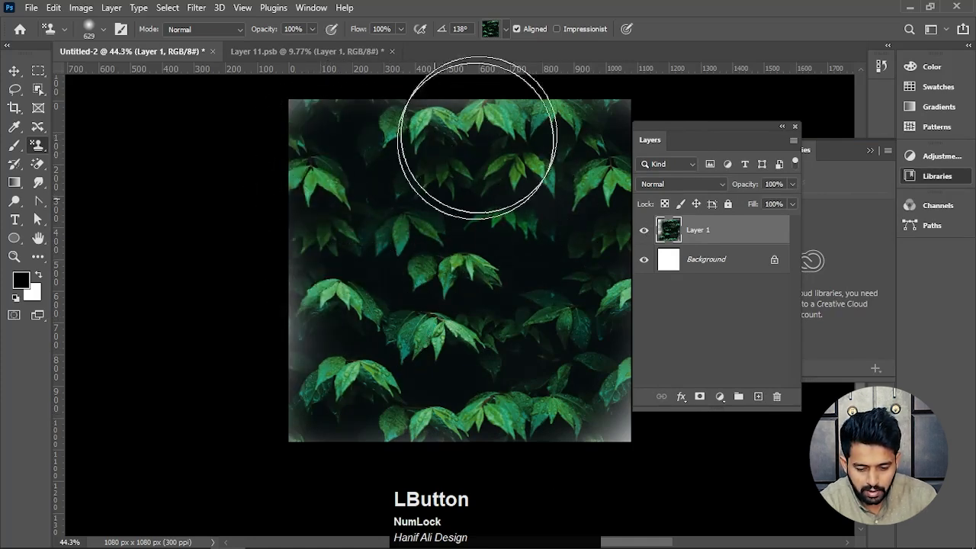
Paint the first Grass pattern, with yellow fallen leaves, across the middle of the canvas on a new layer.
click(505, 31)
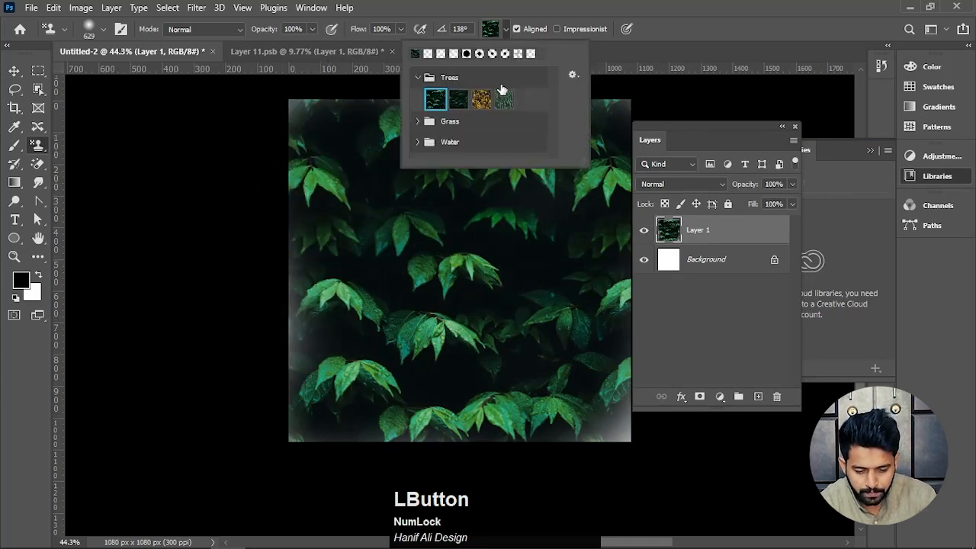
click(417, 121)
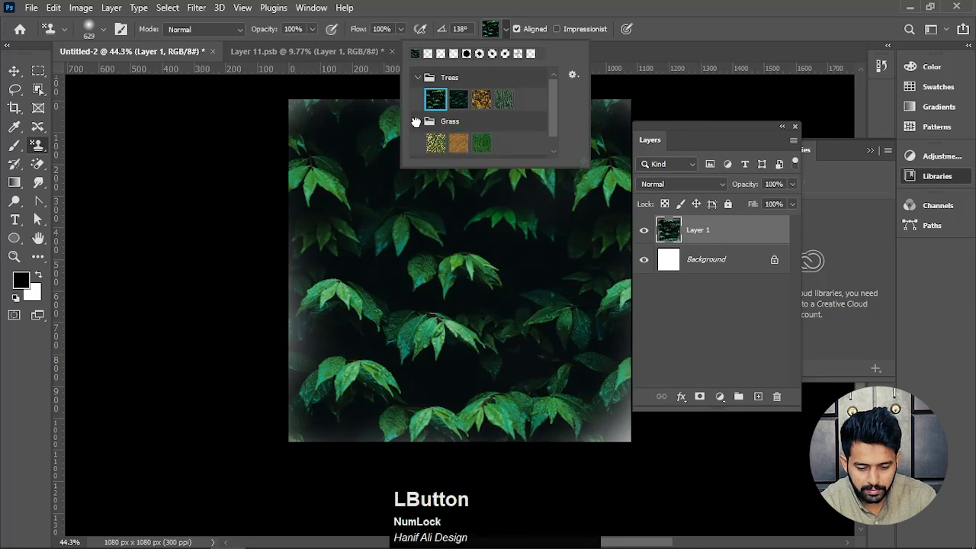
click(435, 143)
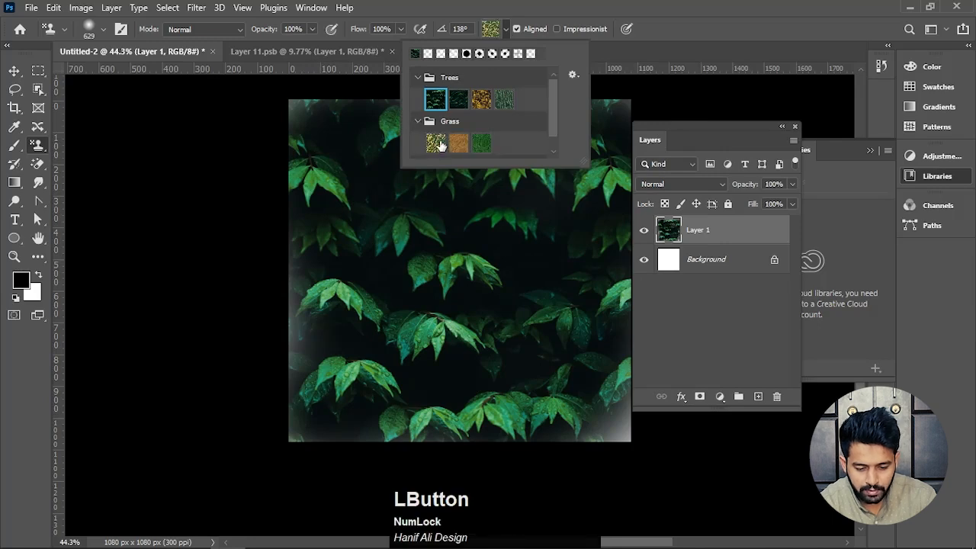
click(757, 397)
mouse_move(359, 261)
mouse_down()
mouse_move(378, 267)
mouse_move(564, 228)
mouse_move(499, 263)
mouse_move(392, 274)
mouse_move(460, 274)
mouse_up()
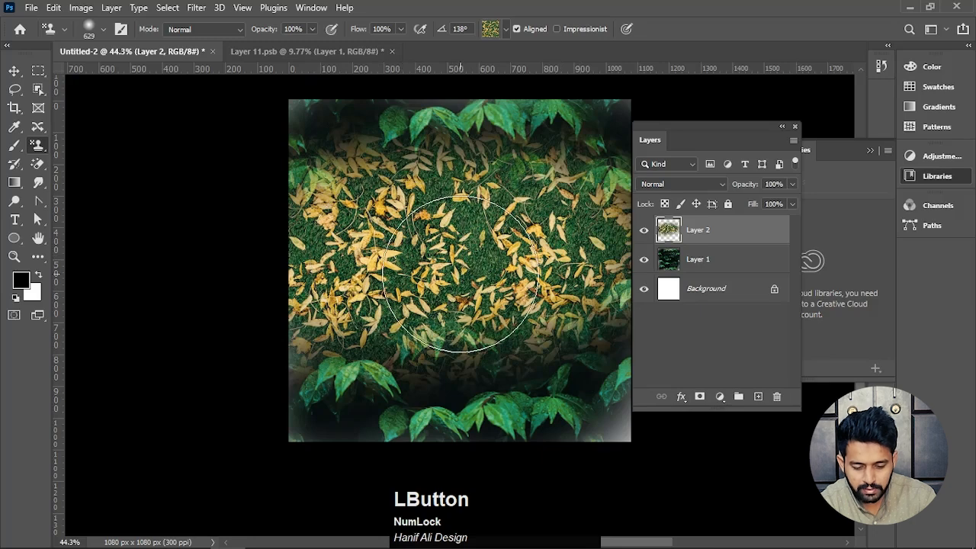
Paint the plain green Grass pattern over the lower half of the canvas on a new layer.
drag(693, 142, 741, 144)
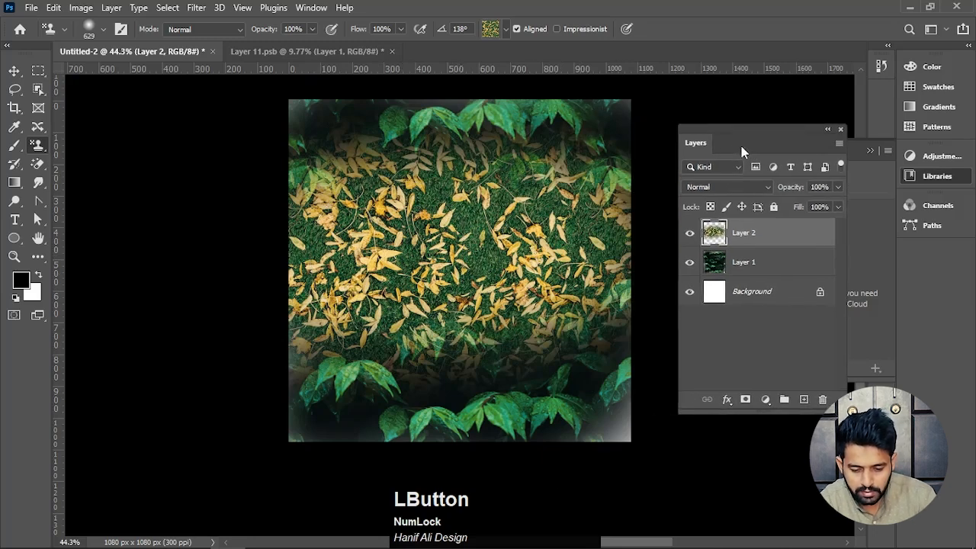
click(503, 30)
click(481, 142)
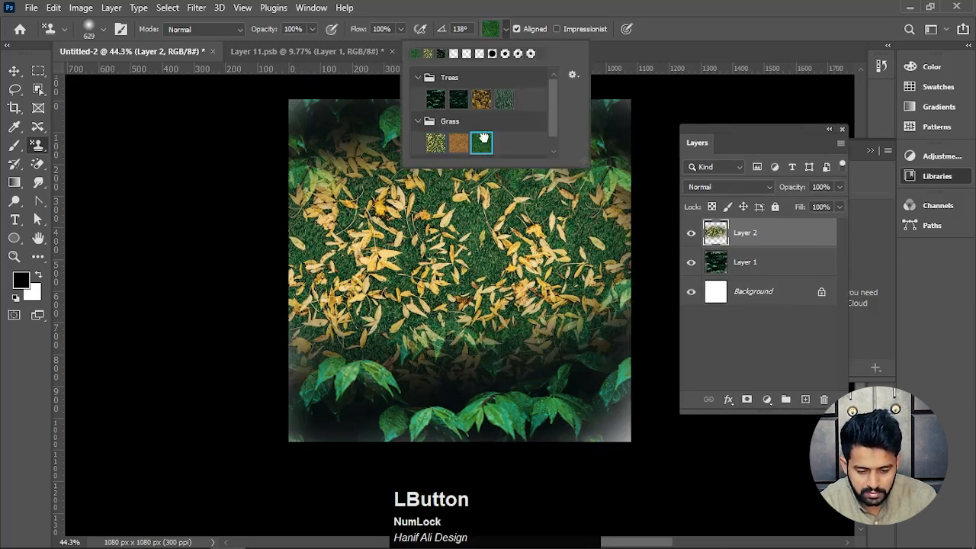
click(805, 401)
mouse_move(544, 375)
mouse_down()
mouse_move(567, 416)
mouse_move(536, 390)
mouse_move(444, 424)
mouse_move(399, 365)
mouse_move(312, 393)
mouse_move(381, 380)
mouse_move(296, 378)
mouse_move(367, 383)
mouse_move(328, 400)
mouse_move(339, 399)
mouse_move(428, 341)
mouse_up()
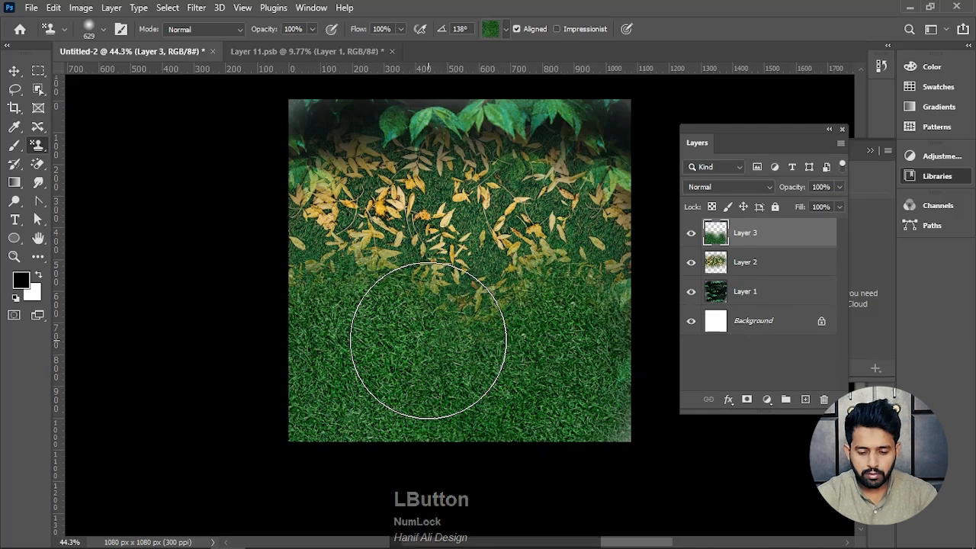
Paint the brown dry Grass pattern along the upper part of the canvas on a new layer.
click(504, 29)
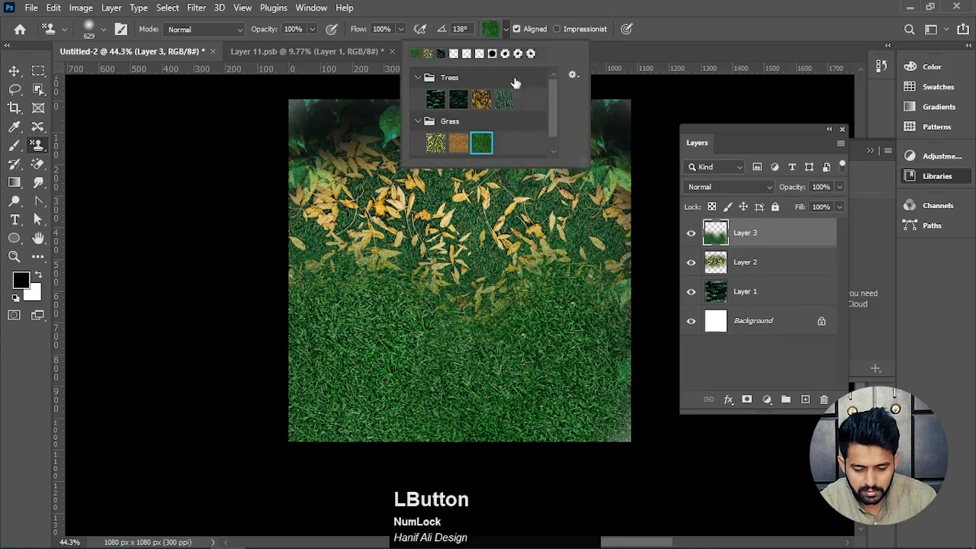
click(458, 143)
click(804, 403)
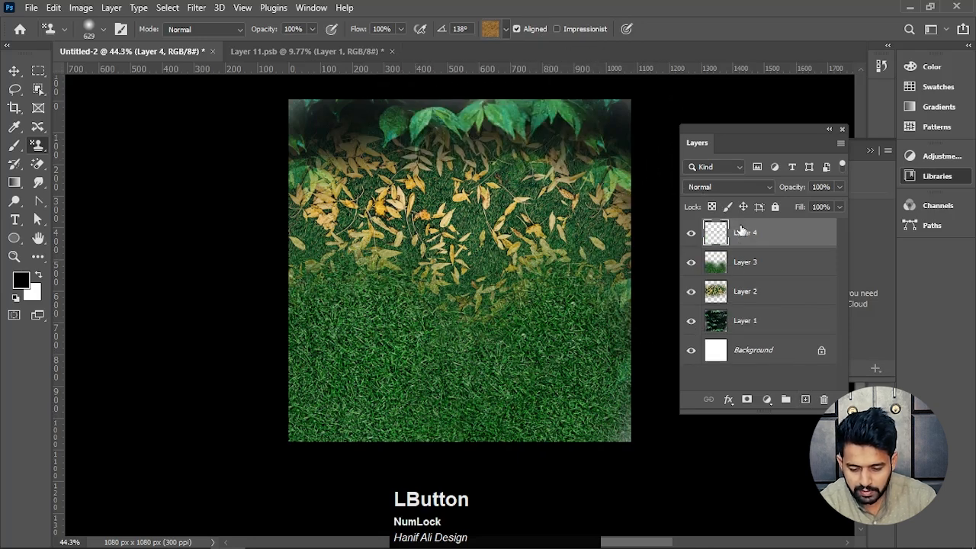
mouse_move(612, 102)
mouse_down()
mouse_move(457, 120)
mouse_move(258, 108)
mouse_move(394, 89)
mouse_move(584, 91)
mouse_move(449, 124)
mouse_move(457, 122)
mouse_up()
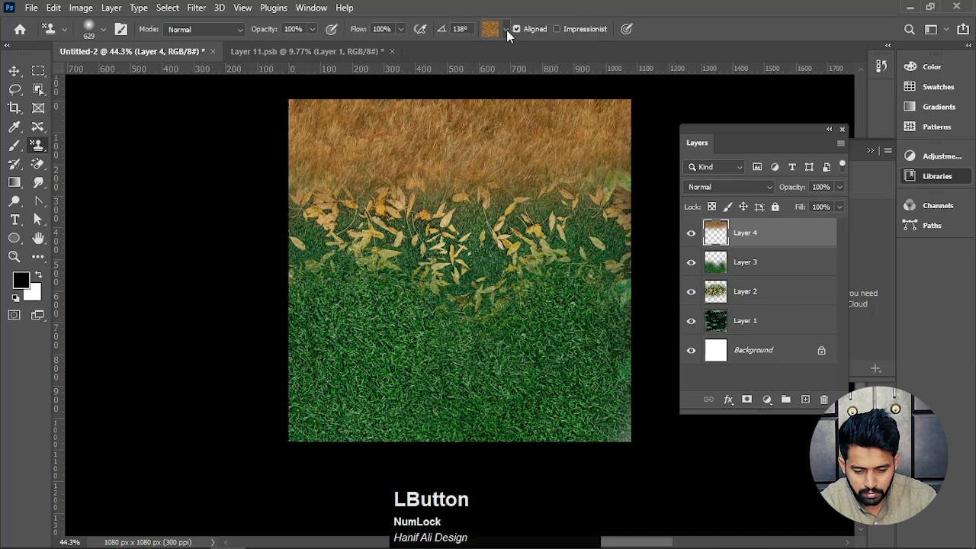
Choose the first blue pattern from the Water group and paint it across the canvas's lower part on Layer 4.
click(505, 28)
click(419, 121)
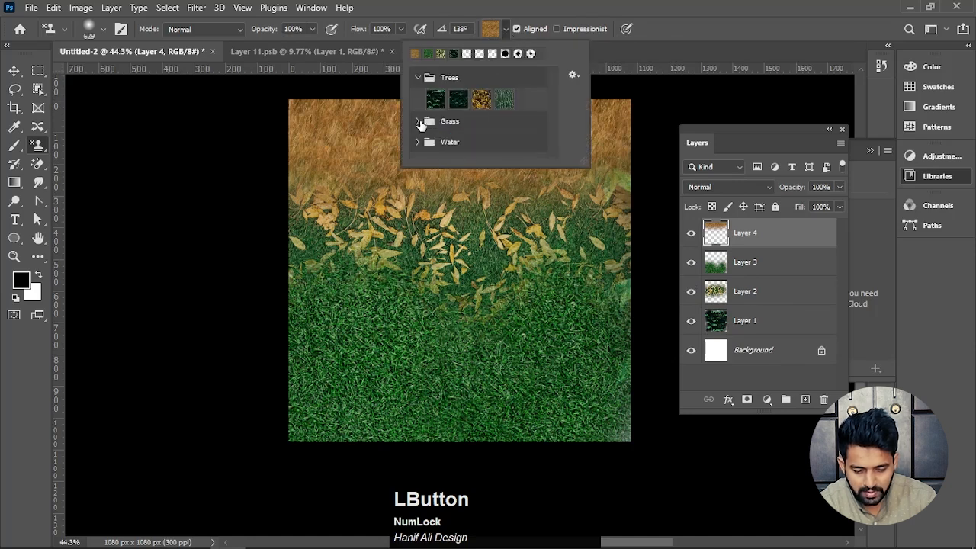
click(417, 142)
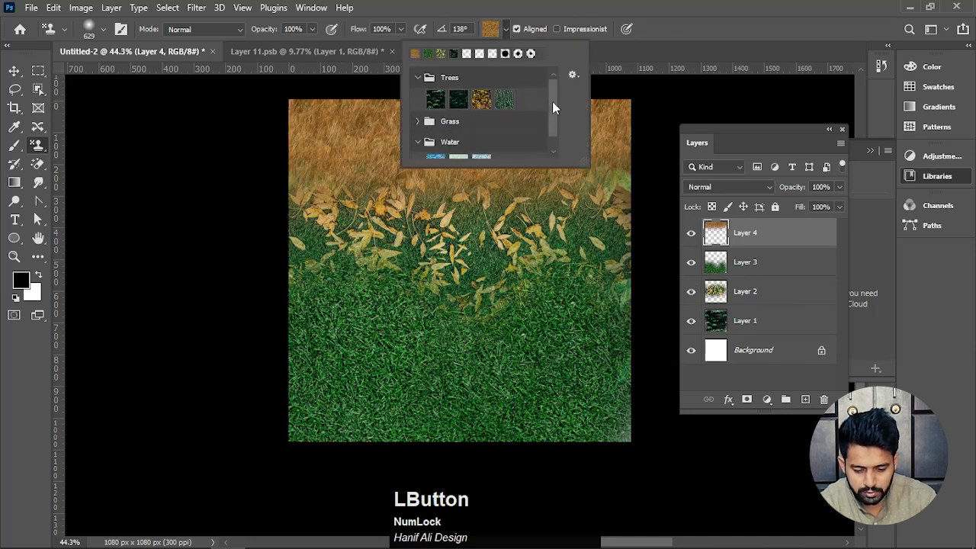
drag(552, 101, 553, 122)
click(436, 148)
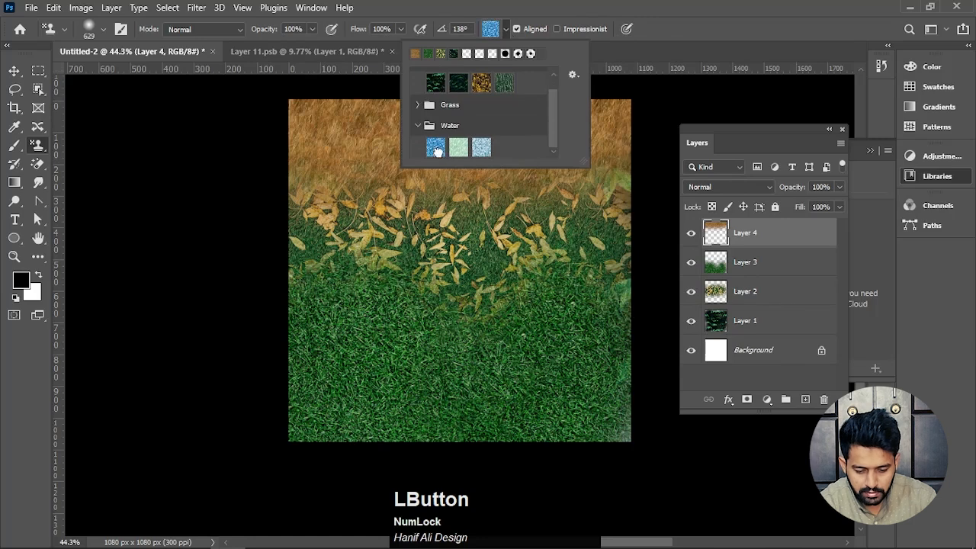
click(577, 414)
mouse_move(466, 410)
mouse_down()
mouse_move(313, 419)
mouse_move(556, 382)
mouse_move(554, 396)
mouse_up()
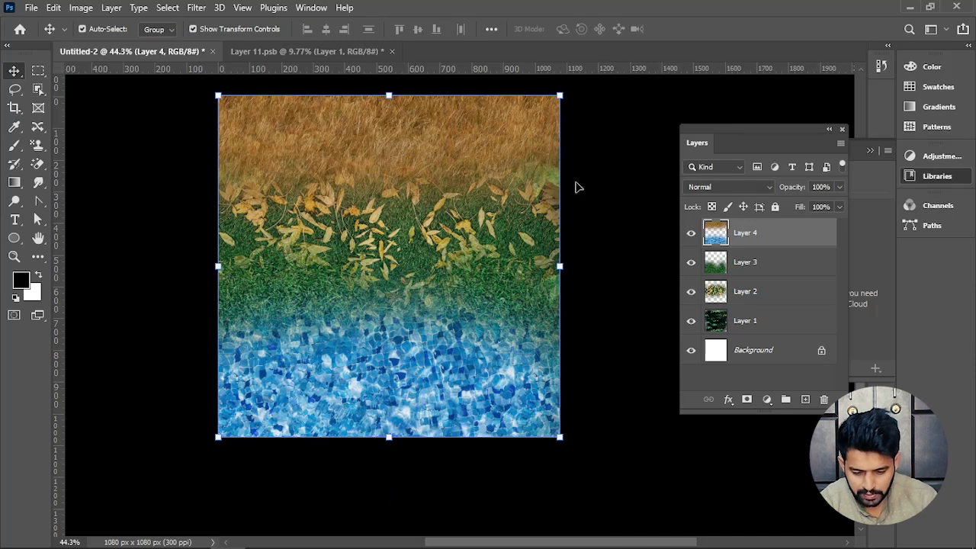
Delete Layer 1 through Layer 4, keeping only the Background layer.
shift+click(765, 329)
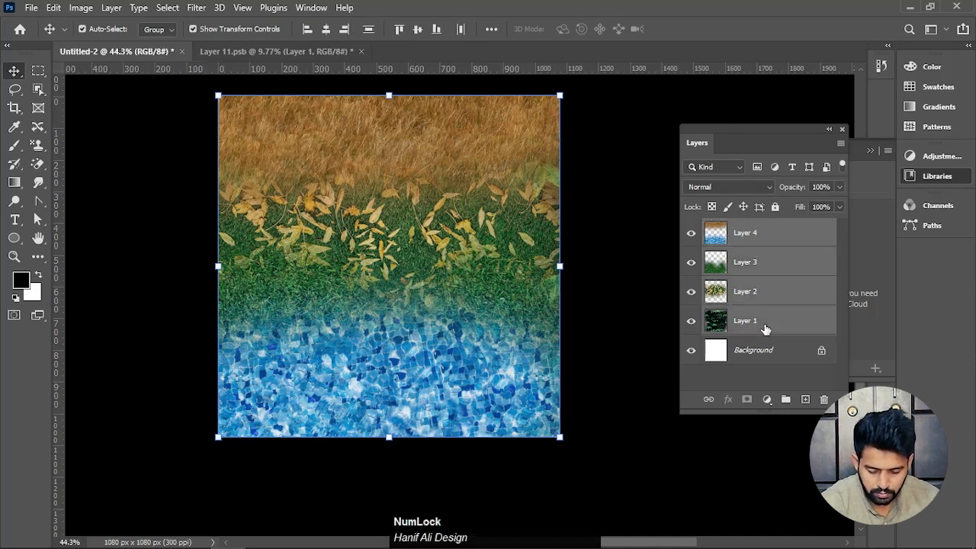
key(Delete)
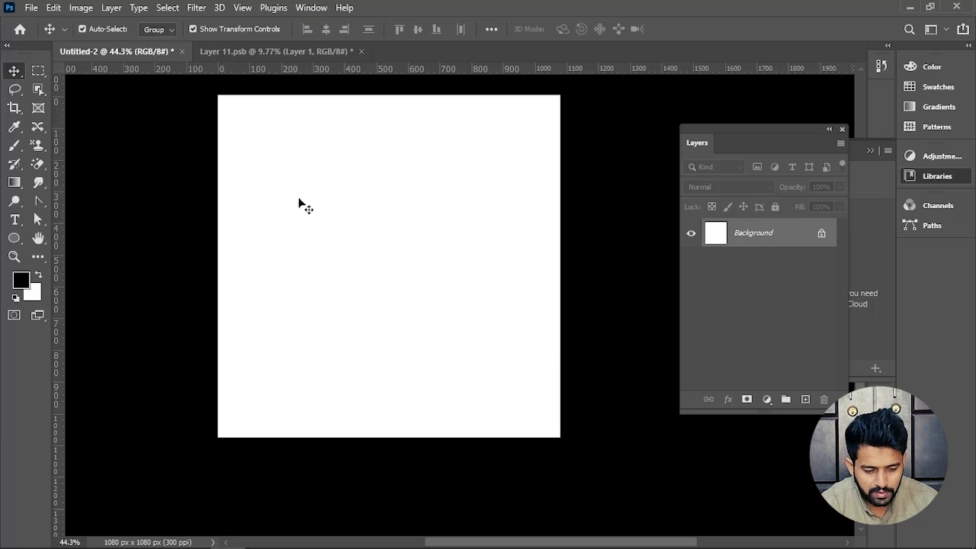
Draw a rectangular marquee of about 515 by 300 px in the canvas's upper half and set its Fill contents to Pattern.
click(38, 70)
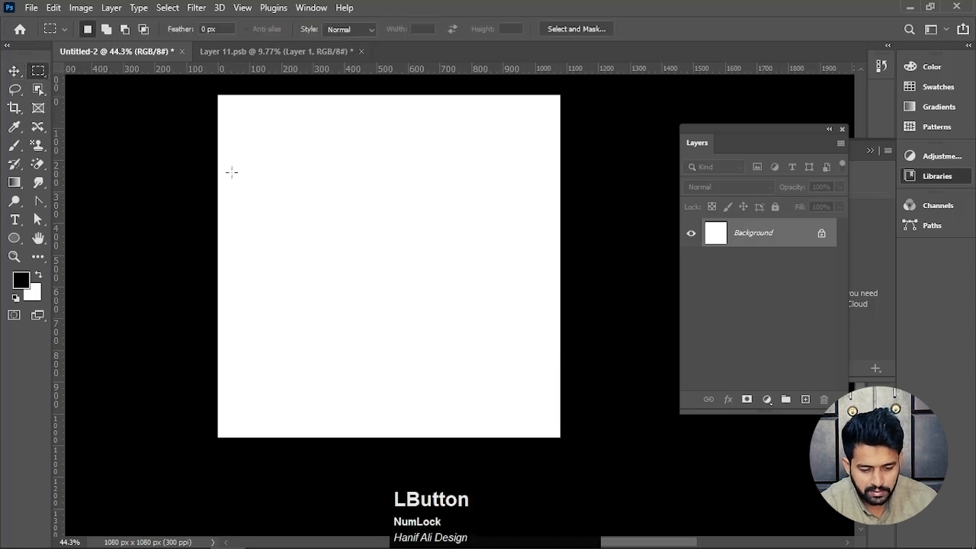
drag(305, 139, 466, 232)
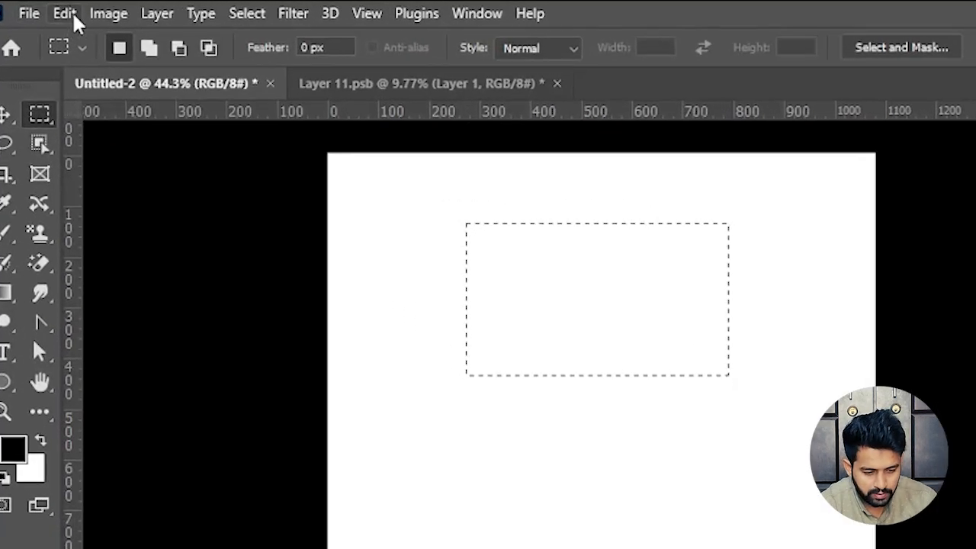
click(60, 10)
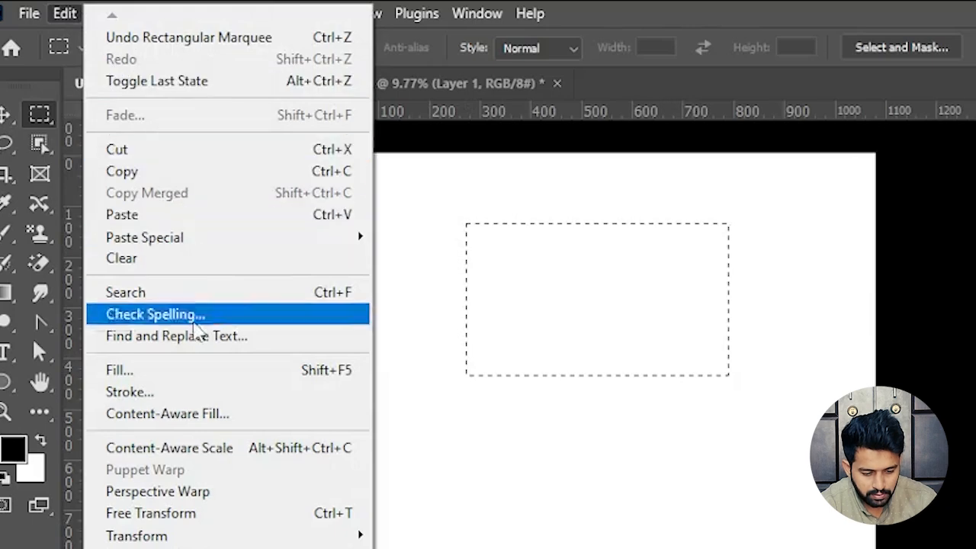
click(176, 373)
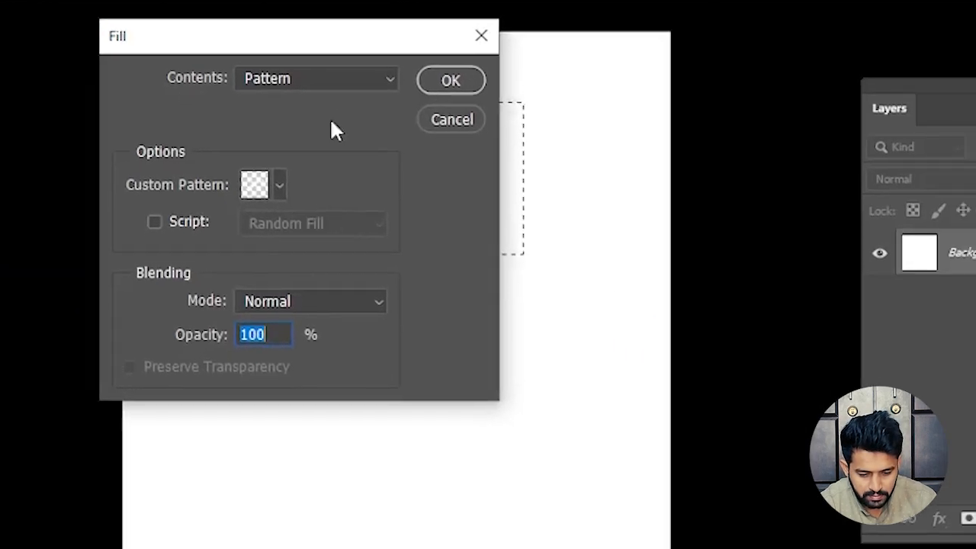
click(413, 119)
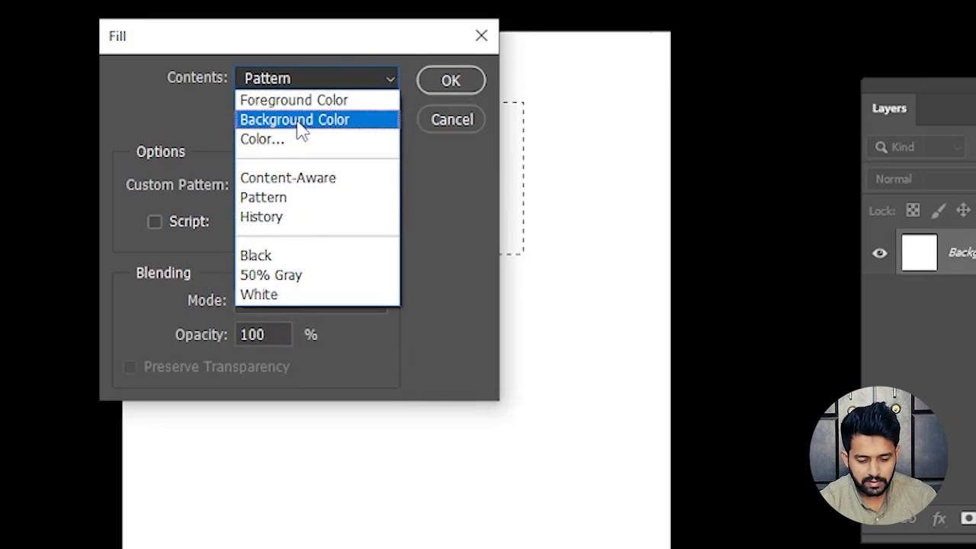
click(279, 202)
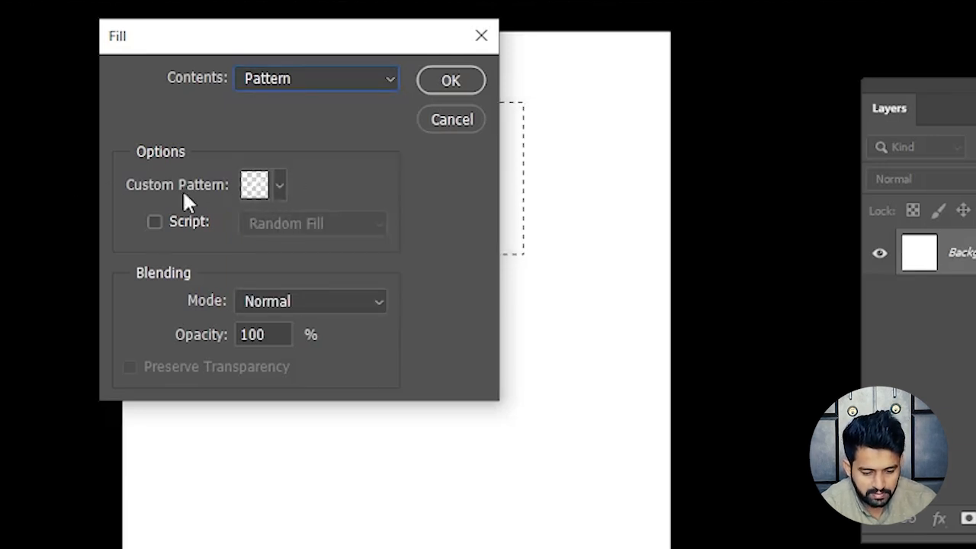
Fill the rectangular selection with the first dark leaf pattern from the Trees group, and deselect it.
click(279, 184)
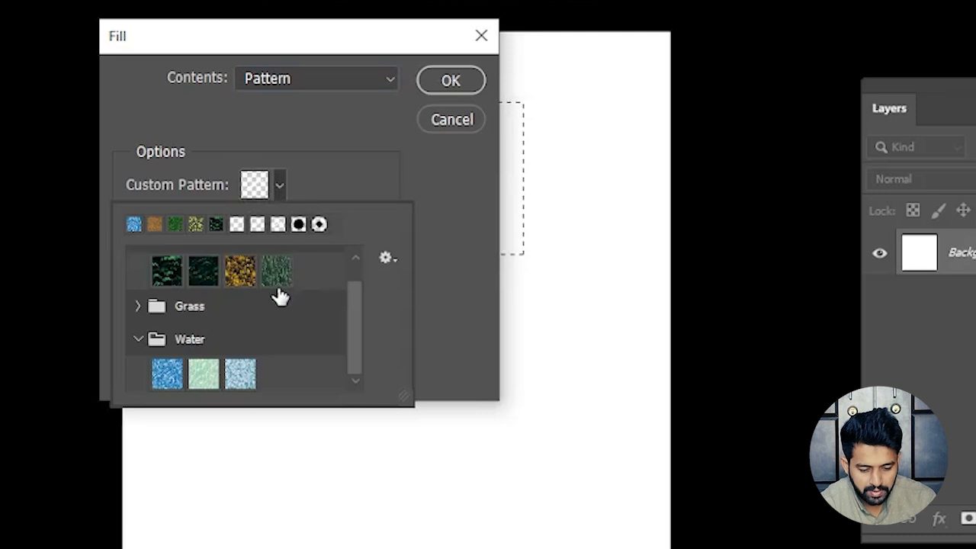
click(171, 277)
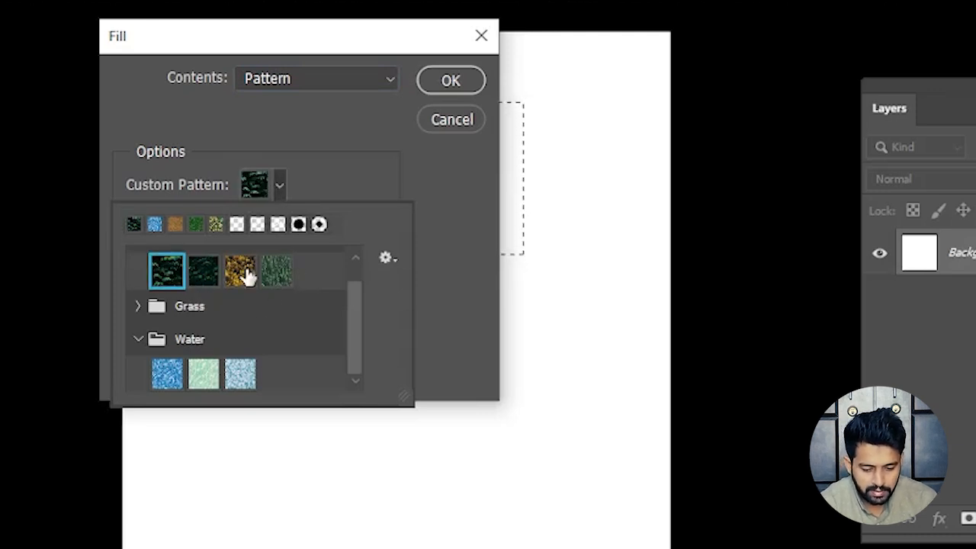
click(462, 82)
click(463, 82)
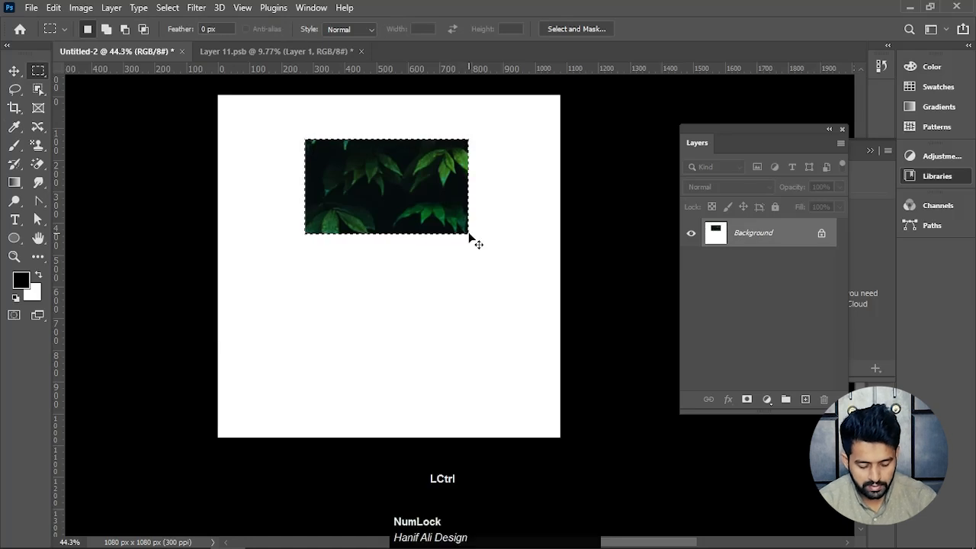
key(ctrl+d)
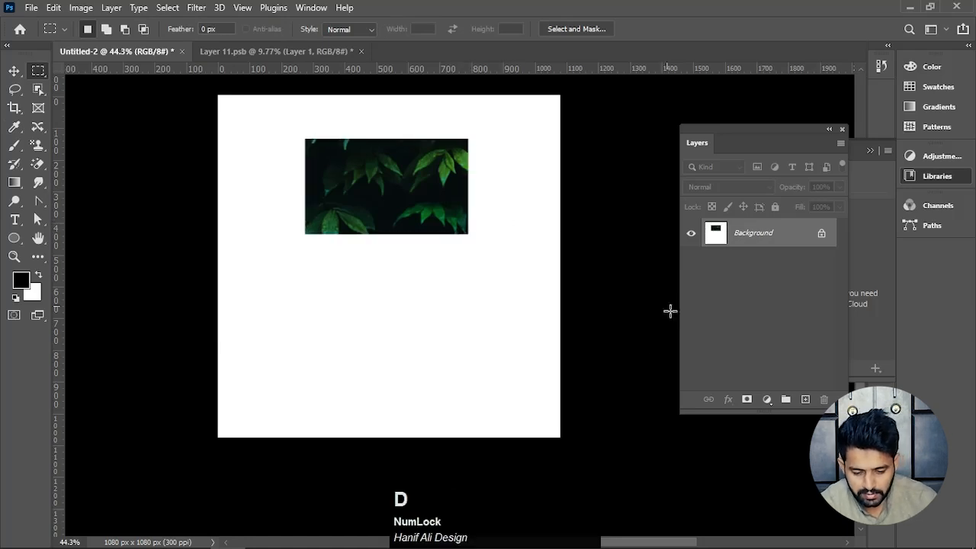
Add a new layer and draw a circular marquee selection about 445 px in diameter below the leaf-filled rectangle.
click(804, 398)
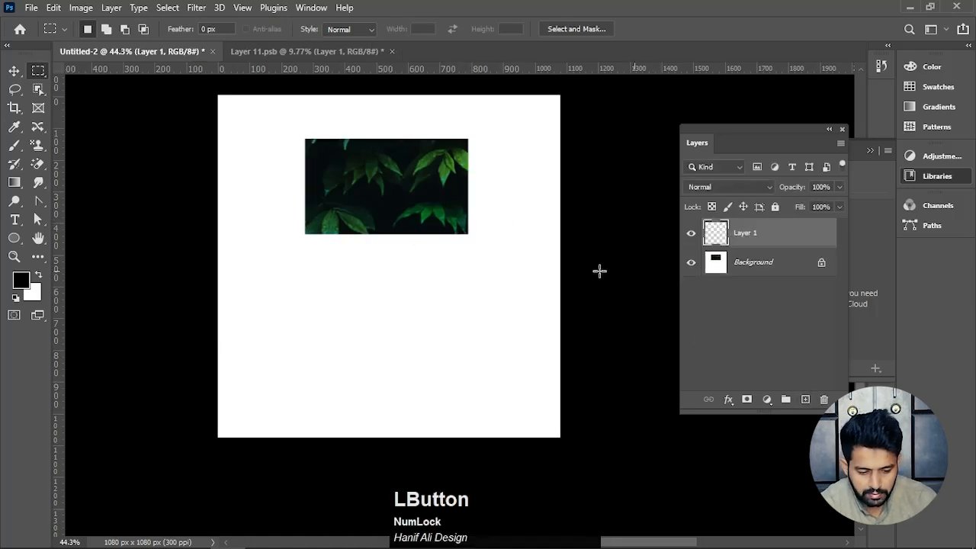
right_click(41, 74)
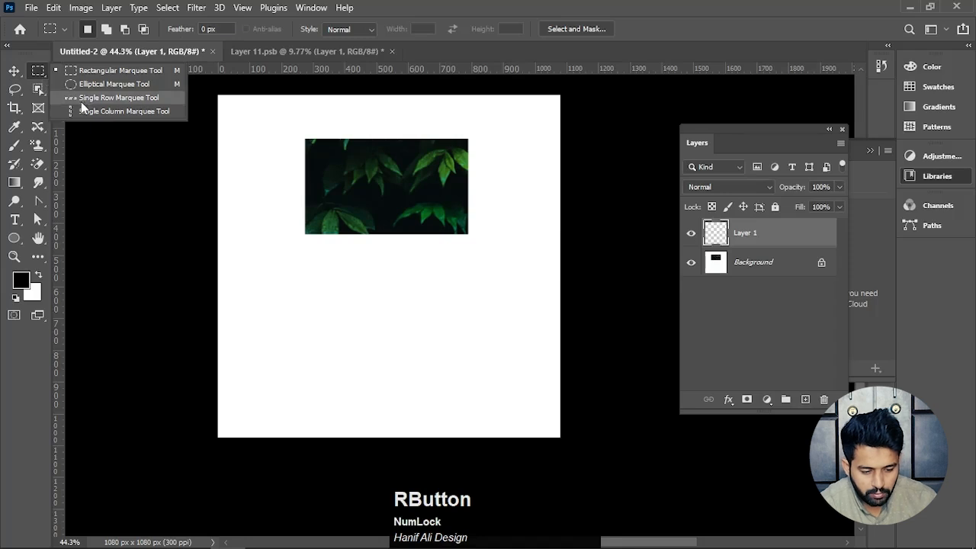
click(90, 84)
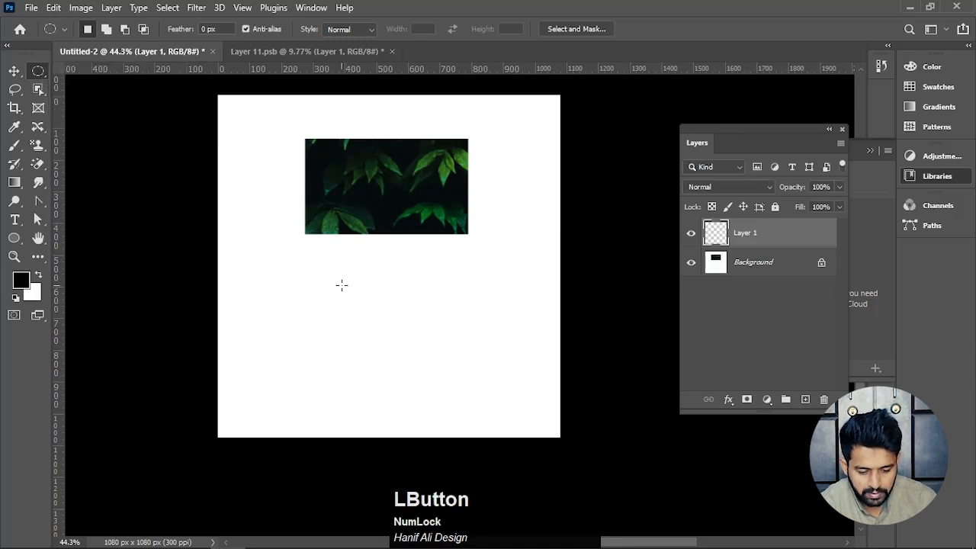
drag(299, 266, 474, 398)
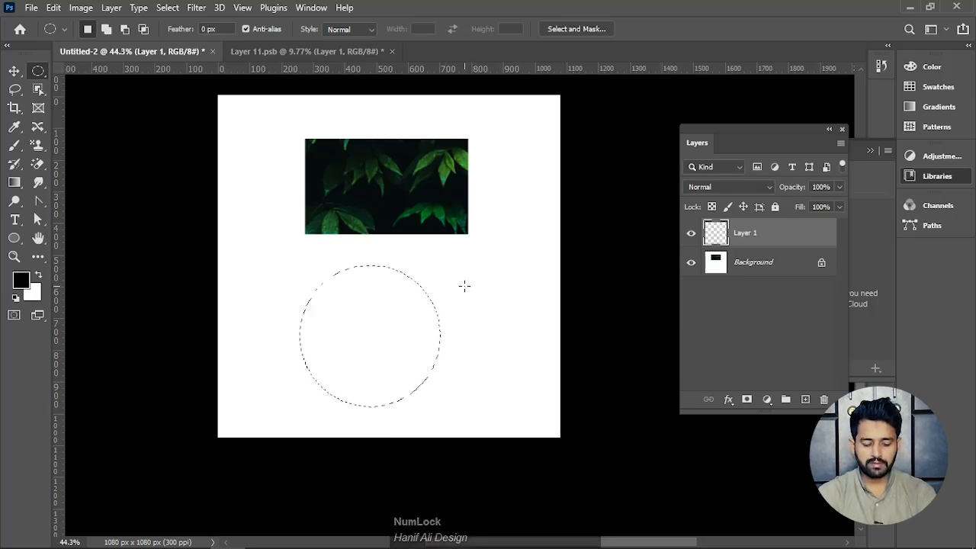
Fill the circular selection with the fourth pattern of the Trees group, the green conifers, and deselect it.
key(shift)
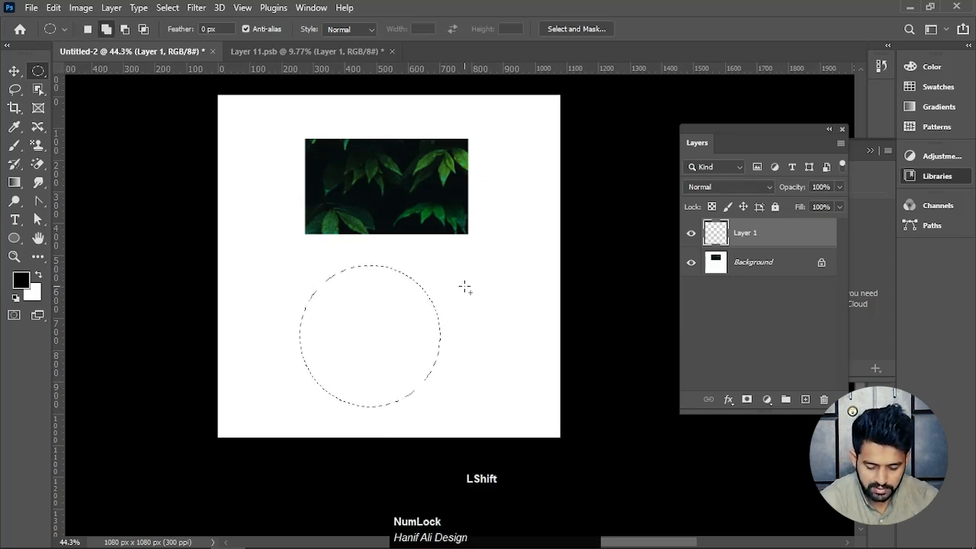
key(shift+F5)
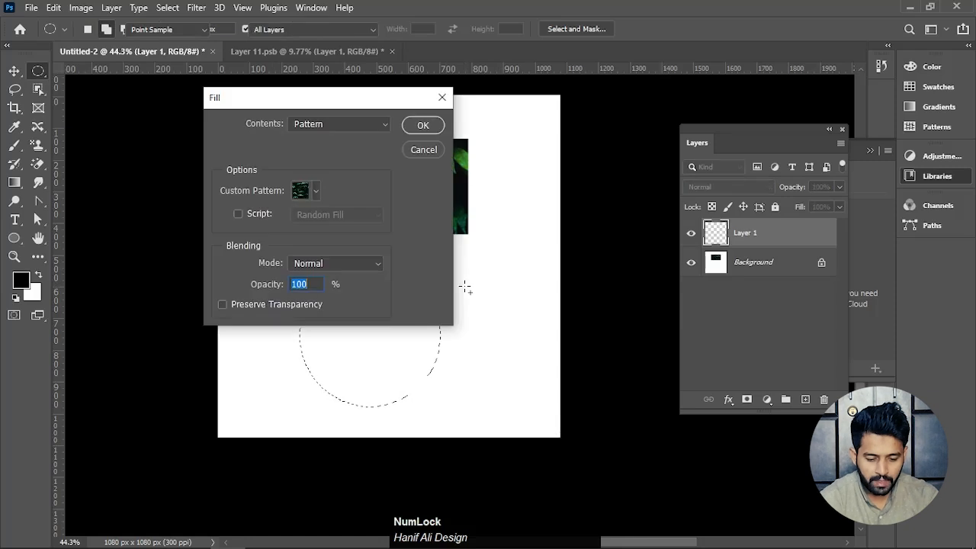
drag(312, 105, 246, 110)
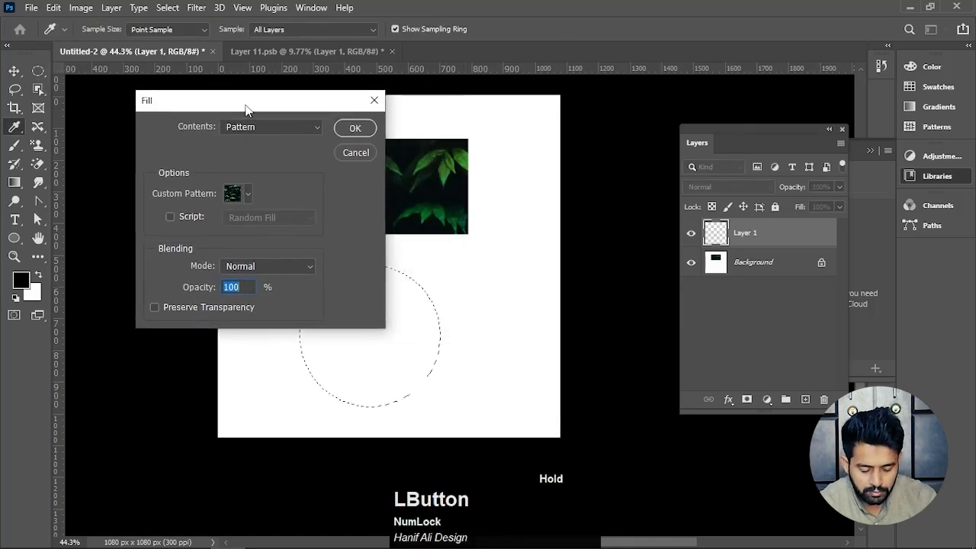
click(249, 195)
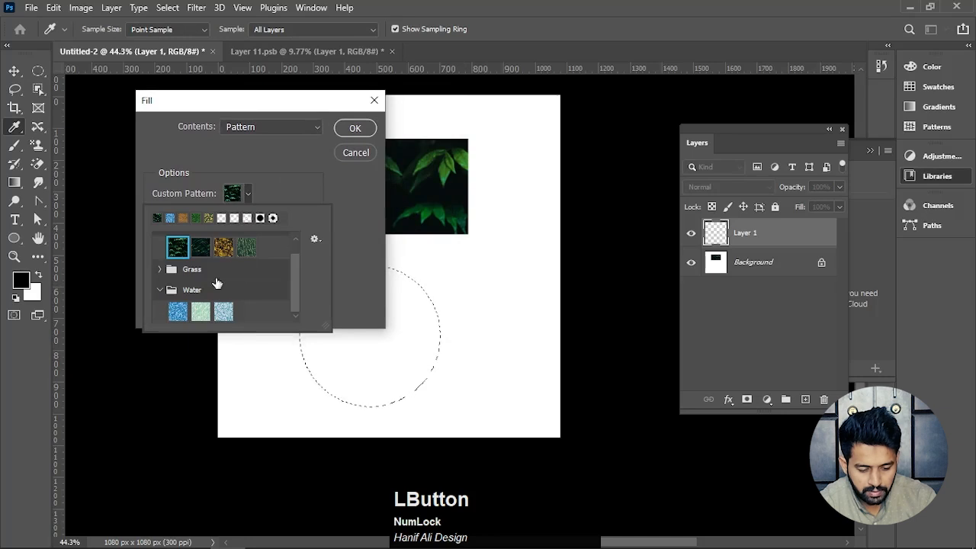
click(246, 246)
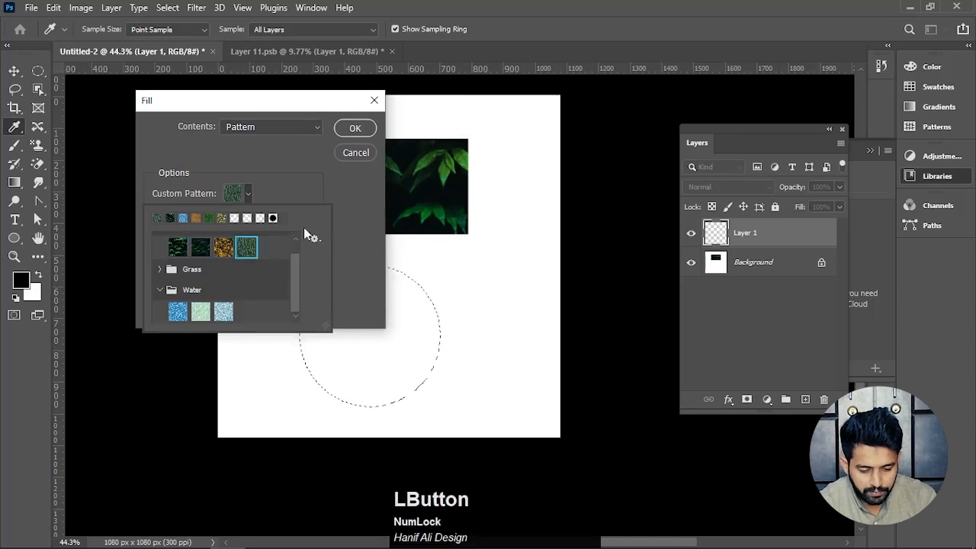
click(353, 130)
click(353, 130)
key(m)
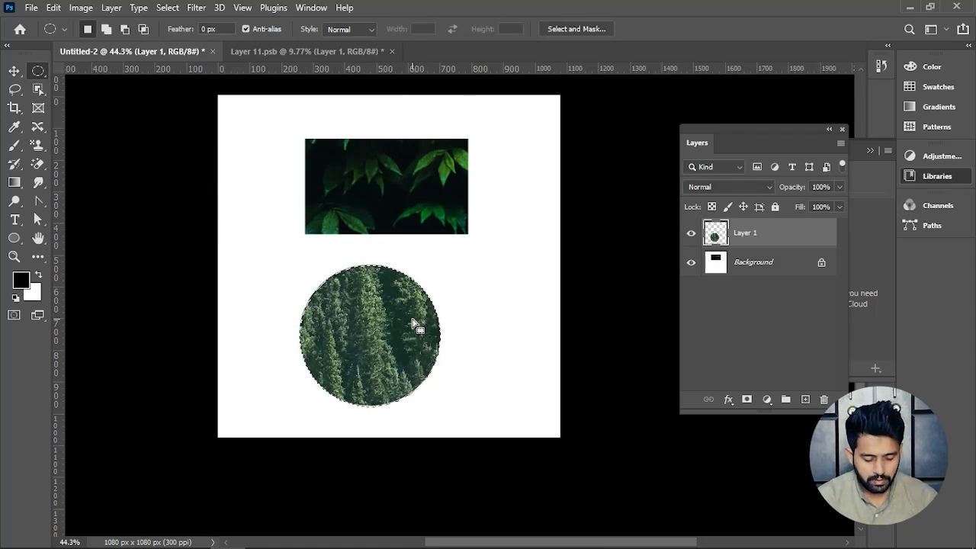
key(ctrl+d)
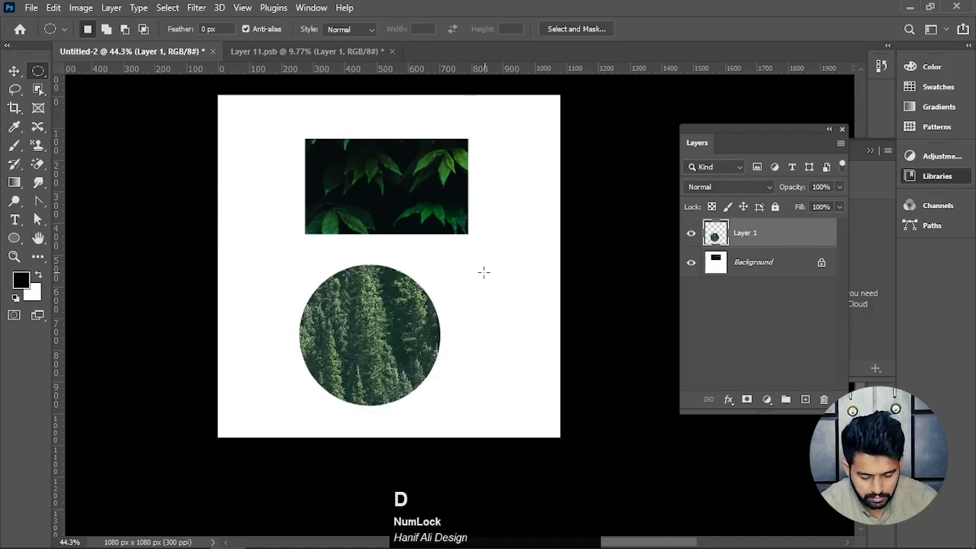
Undo the circle fill, the new layer, the rectangle fill and its selection, back to the blank white Background.
key(ctrl+z)
key(ctrl+z)
key(ctrl+z)
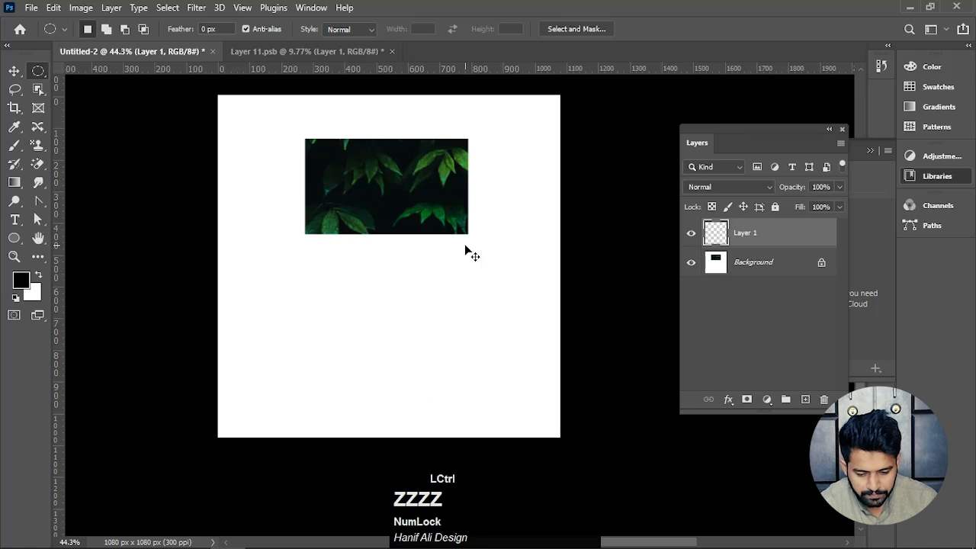
key(ctrl+z)
key(ctrl+z)
key(ctrl+z)
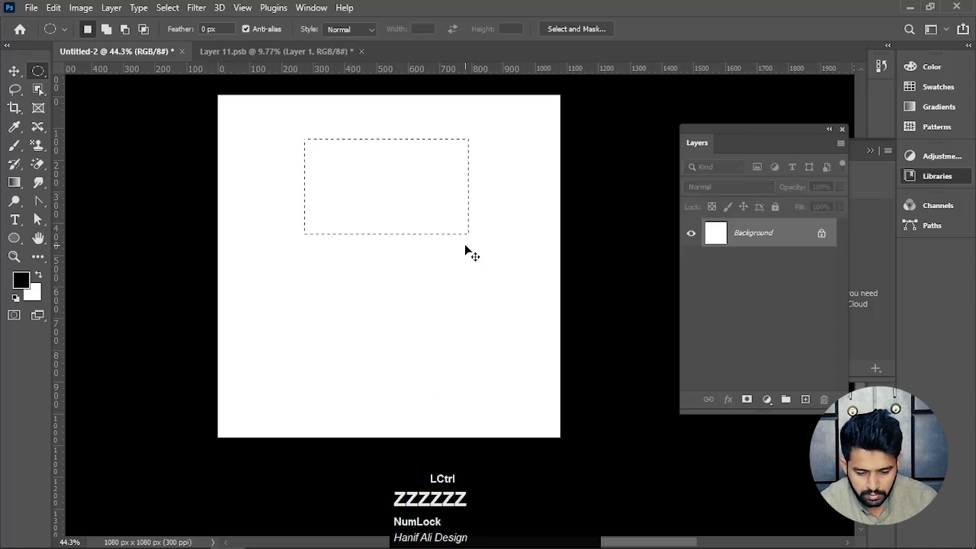
key(ctrl+z)
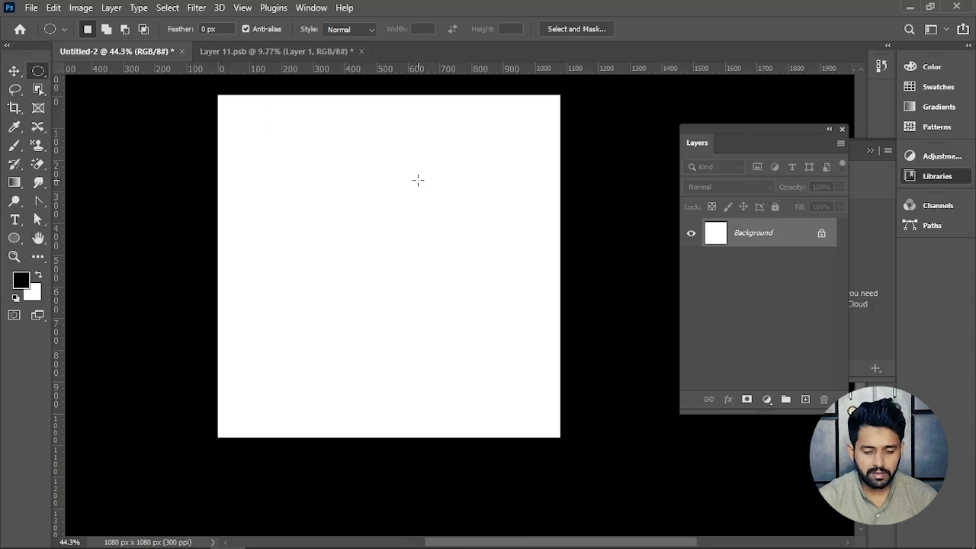
Switch to the Layer 11.psb document and examine the portrait photo up close and as a whole.
click(276, 56)
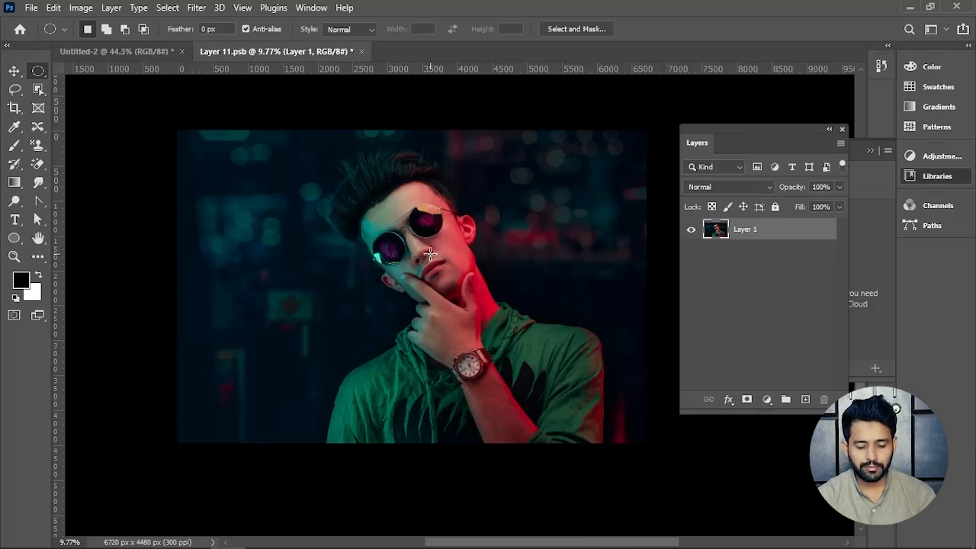
click(15, 70)
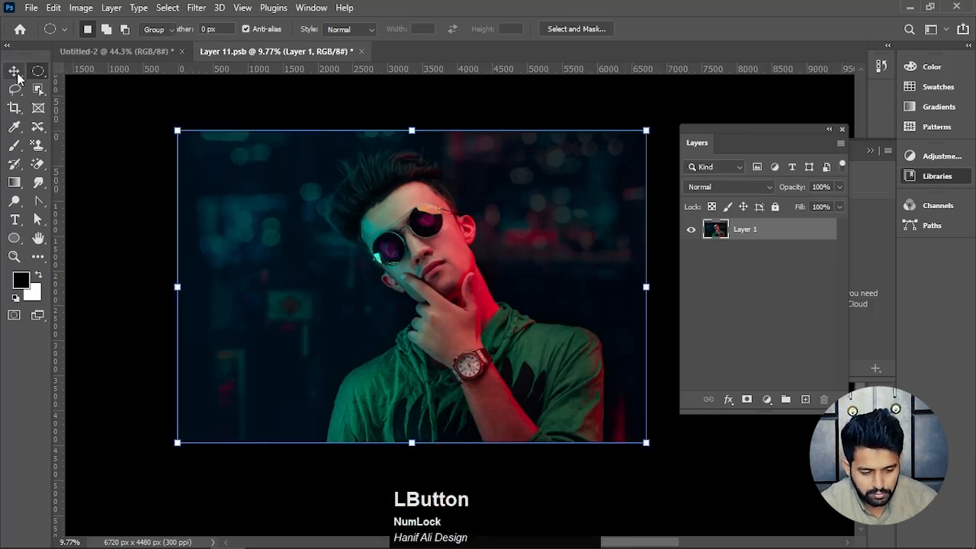
key(space)
drag(406, 297, 340, 255)
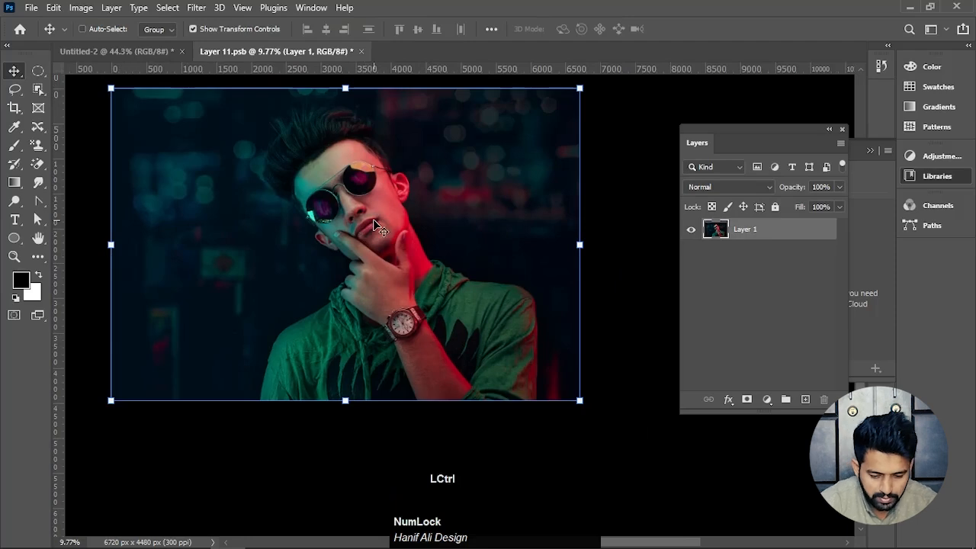
key(ctrl+1)
scroll(376, 235, down, 1)
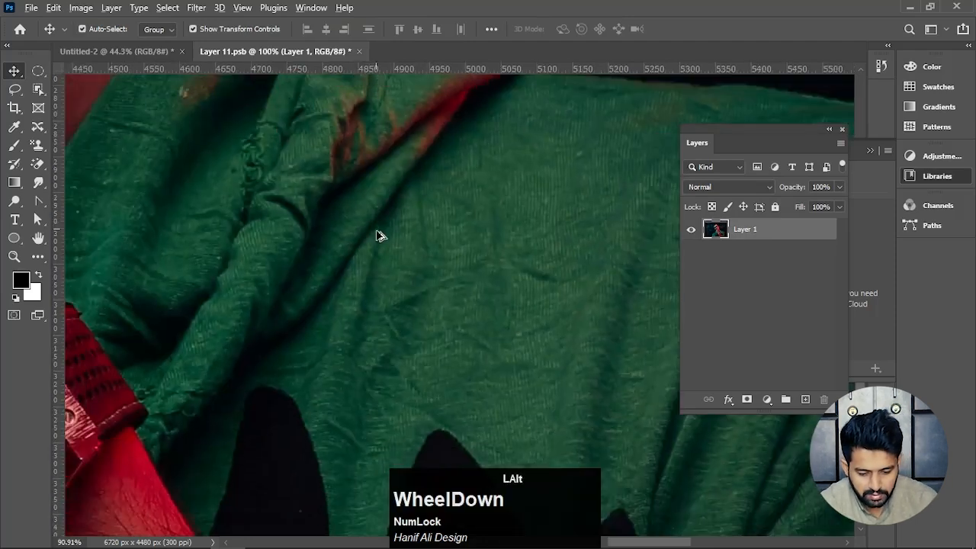
drag(376, 236, 349, 231)
key(space)
key(ctrl+0)
key(space)
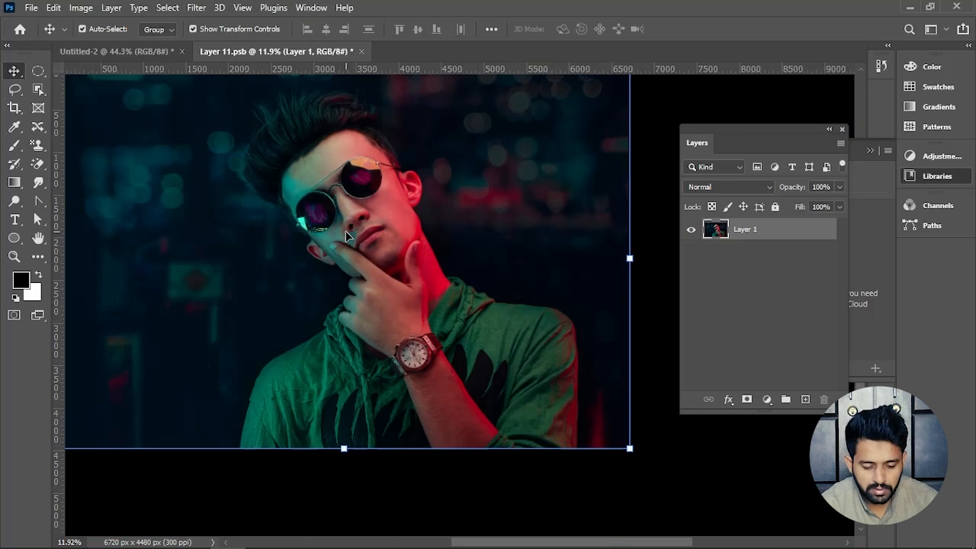
drag(346, 230, 400, 267)
alt+scroll(408, 260, down, 1)
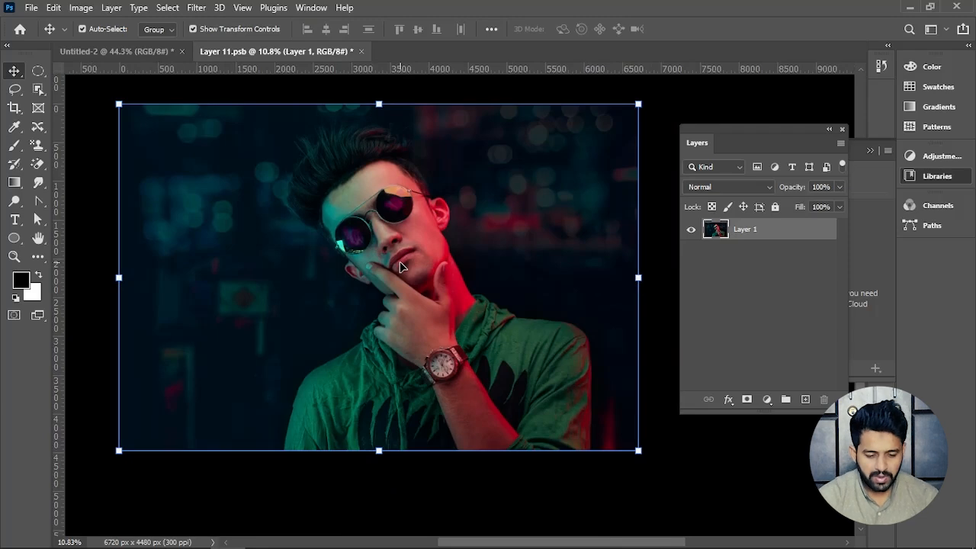
Create a new 100 by 100 px document at 72 pixels/inch with a white background.
click(30, 8)
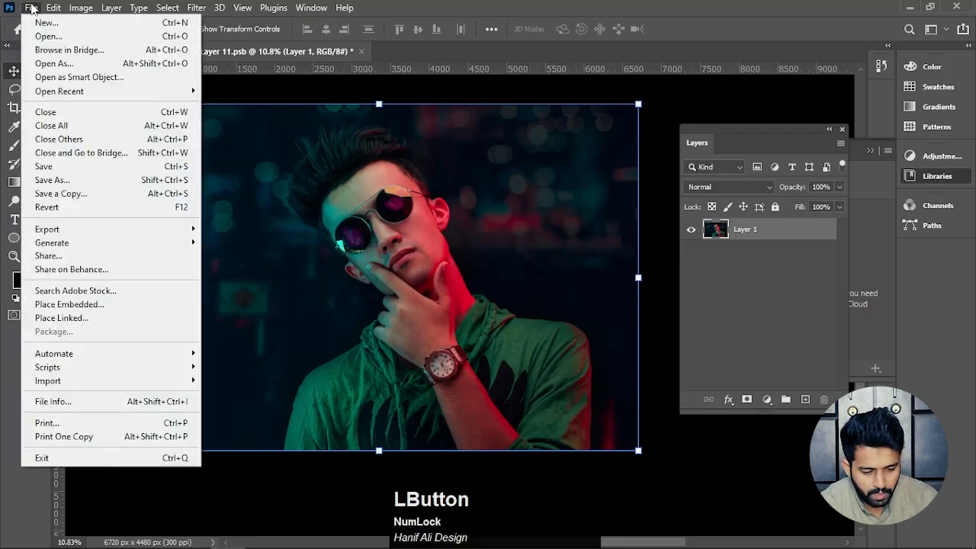
click(44, 29)
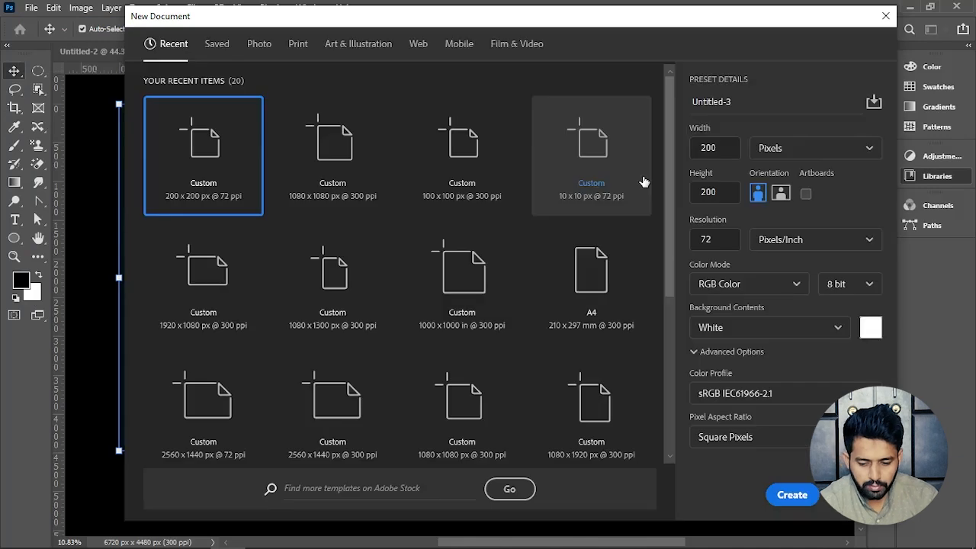
click(728, 150)
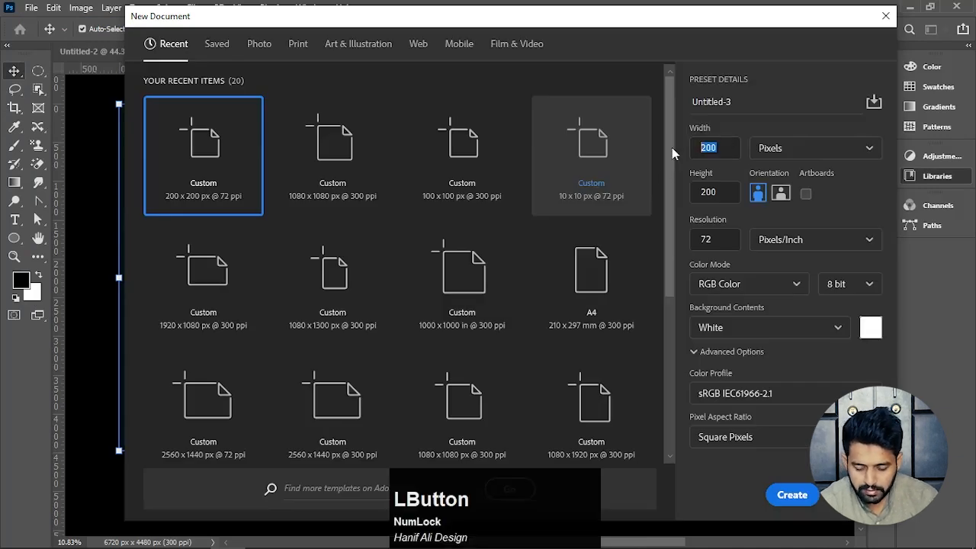
text(10)
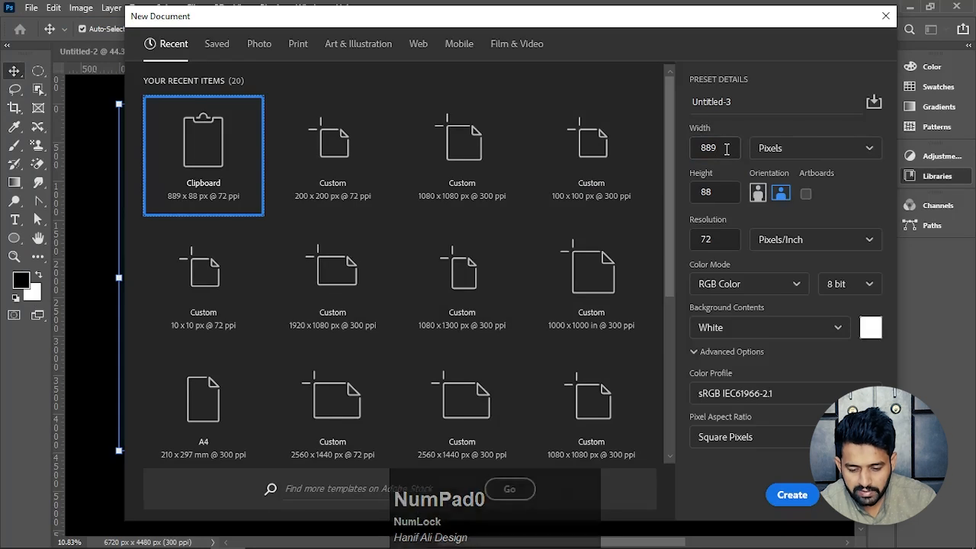
click(701, 152)
text(1)
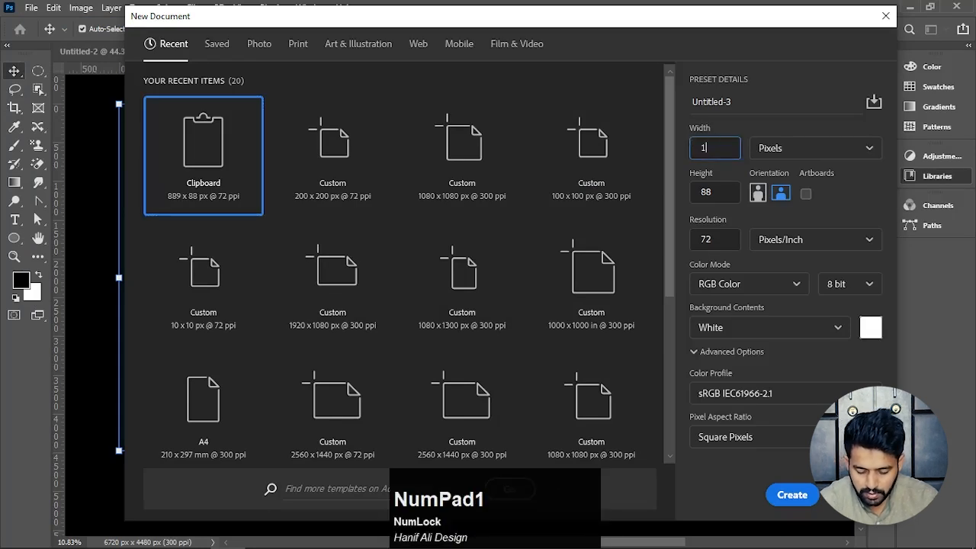
text(00)
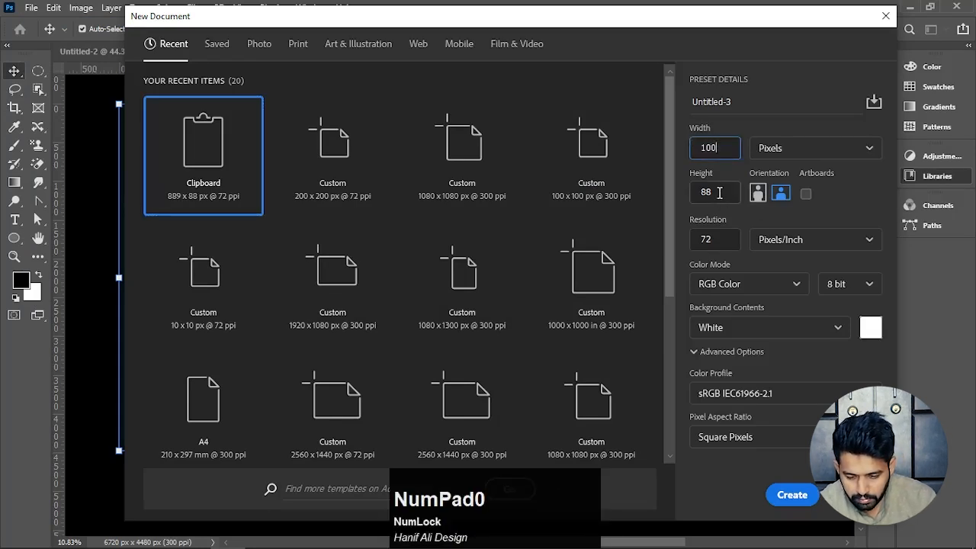
click(689, 194)
text(100)
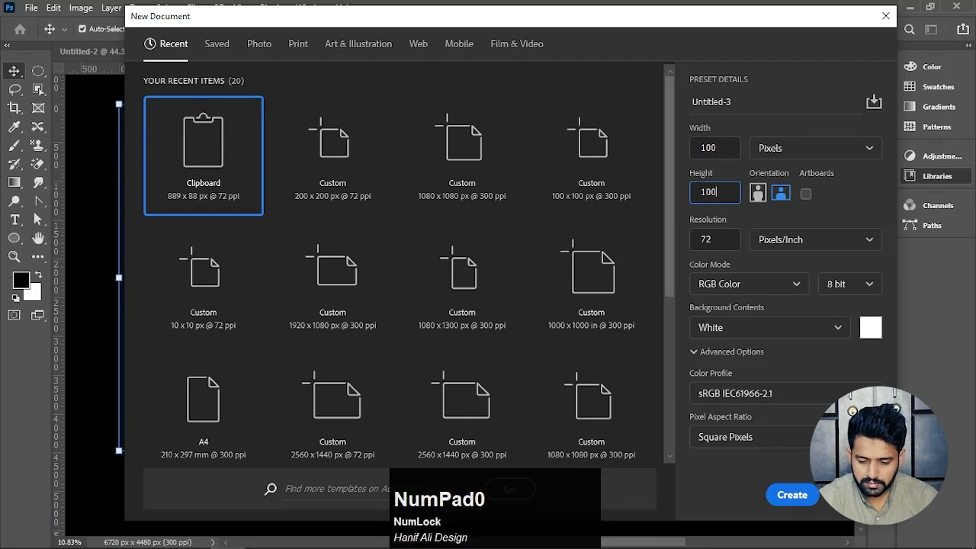
click(712, 241)
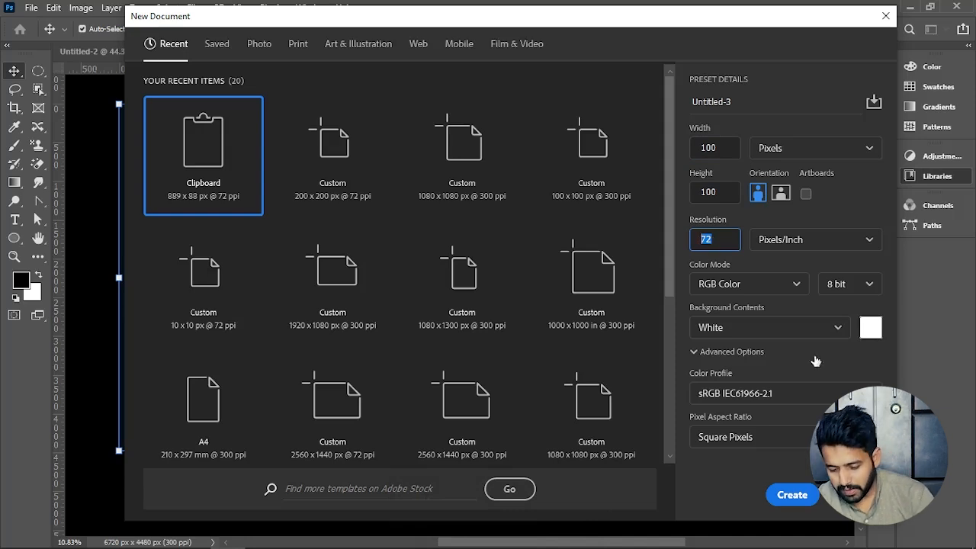
click(796, 495)
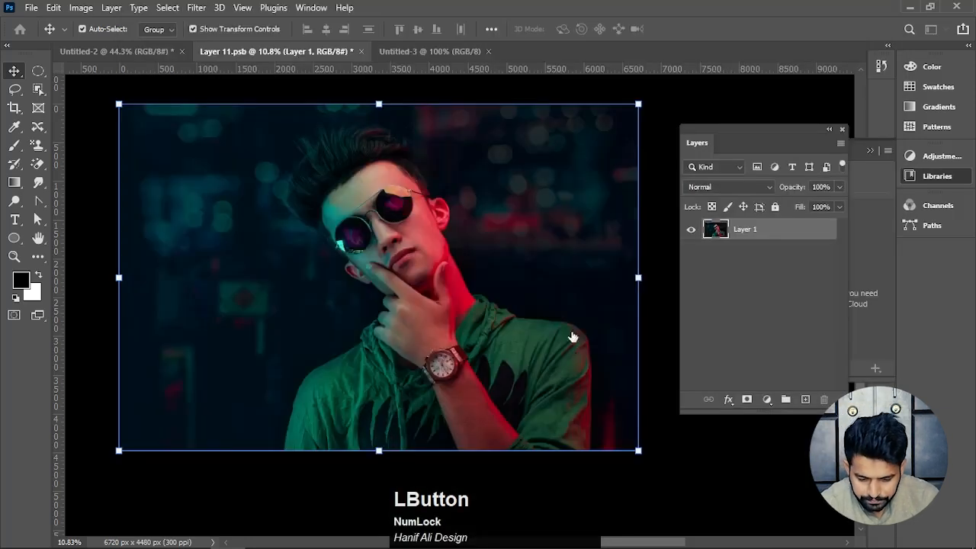
Draw a black-filled circle of about 70 by 70 px on the new canvas with the Ellipse tool.
key(alt)
scroll(447, 318, up, 1)
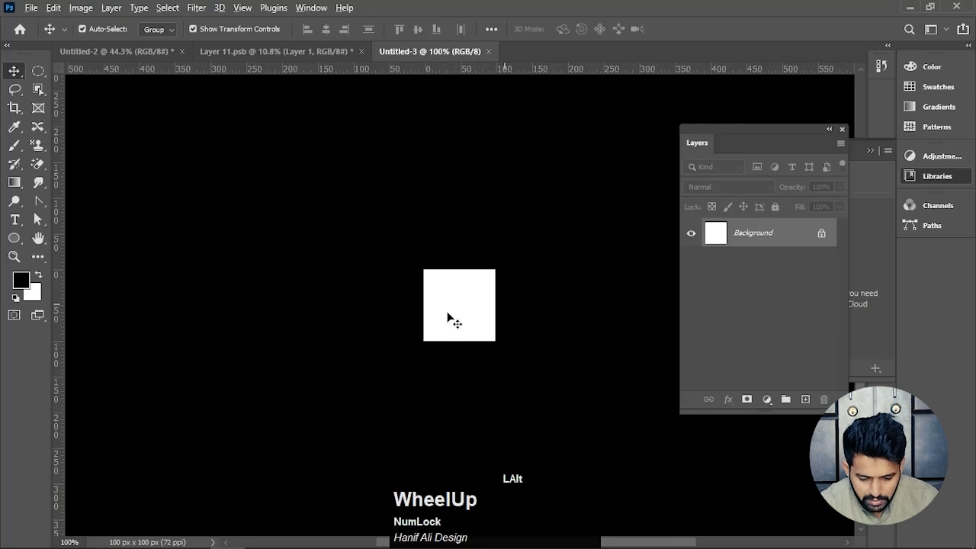
drag(481, 294, 445, 259)
scroll(456, 281, up, 3)
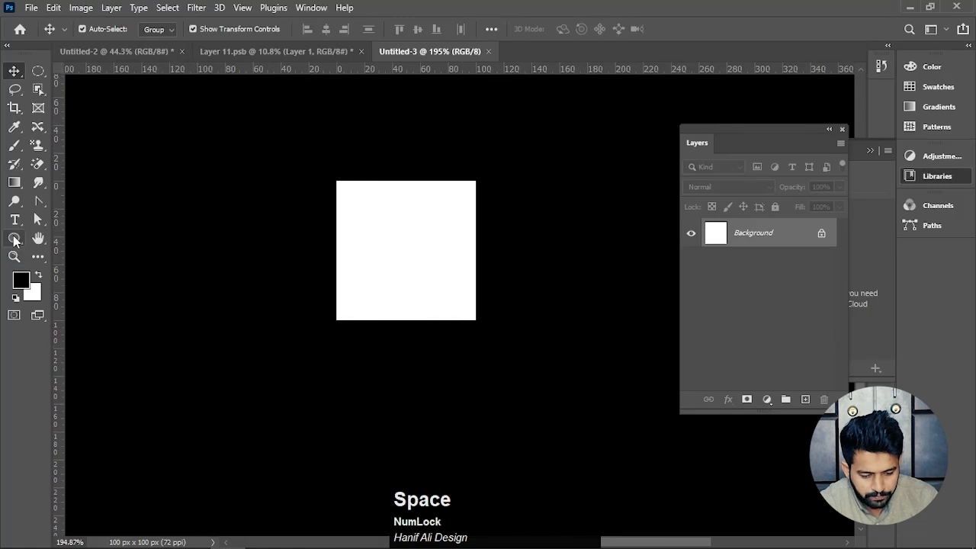
click(14, 238)
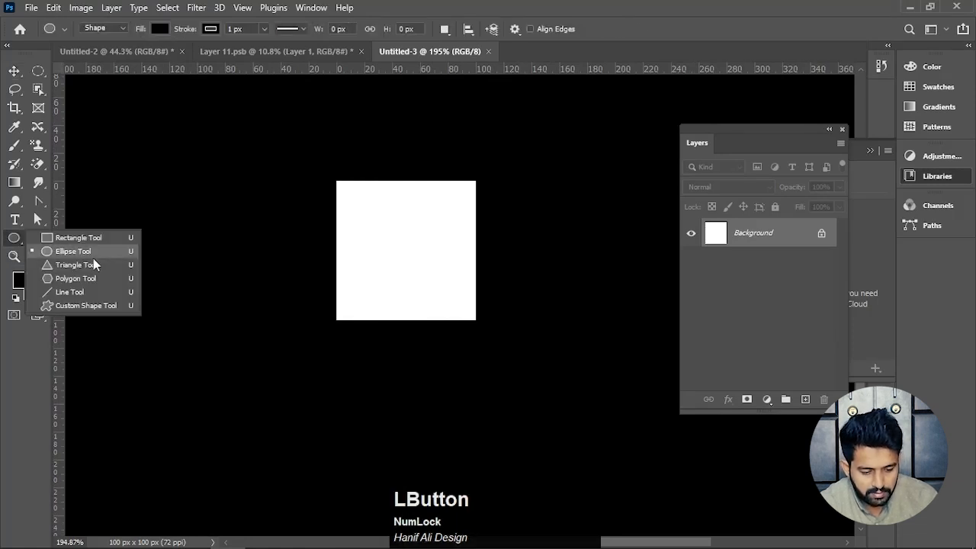
click(66, 253)
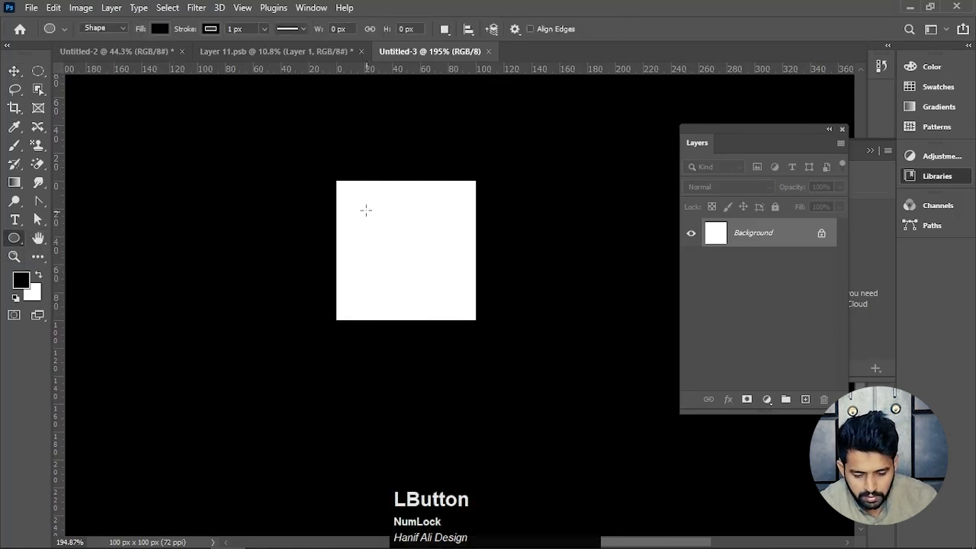
drag(362, 208, 460, 311)
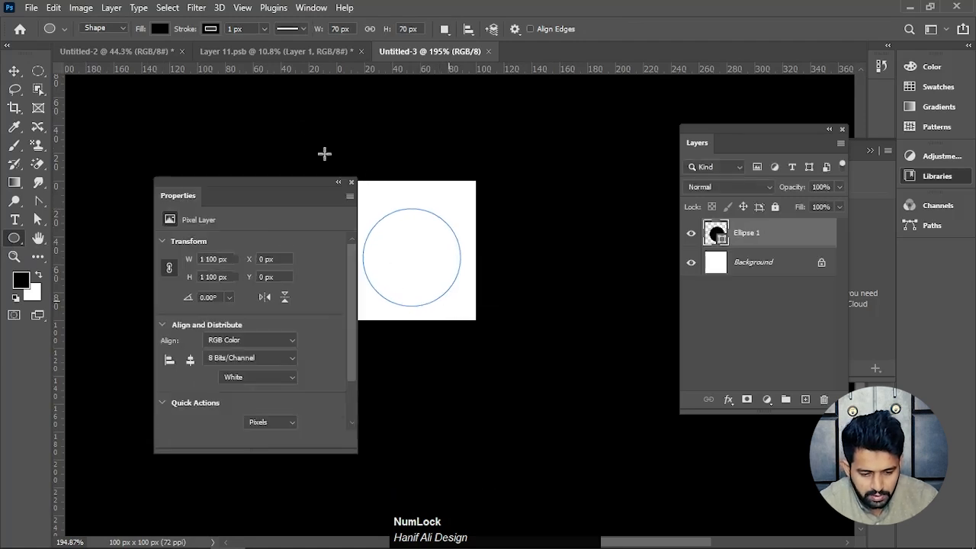
Remove the circle's stroke and centre the circle horizontally and vertically on the canvas.
click(211, 29)
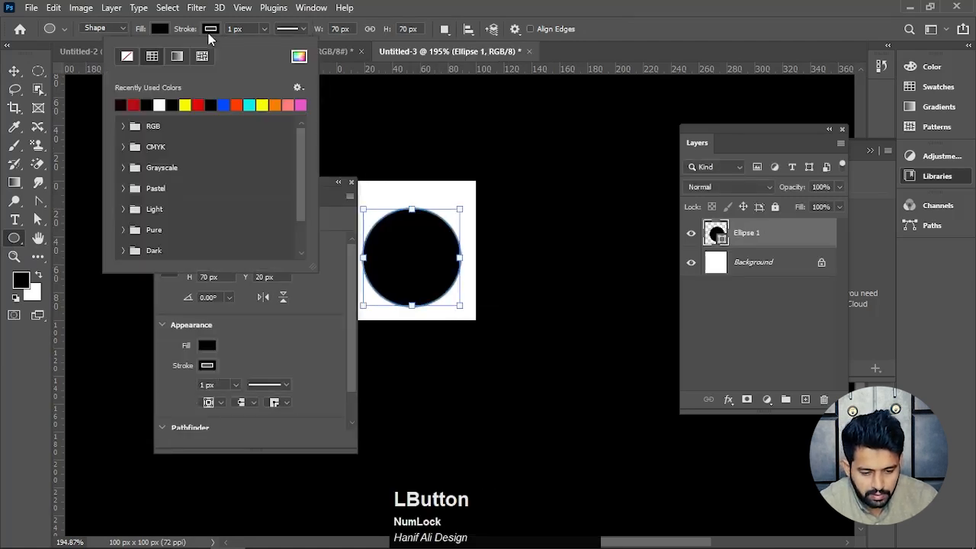
click(128, 58)
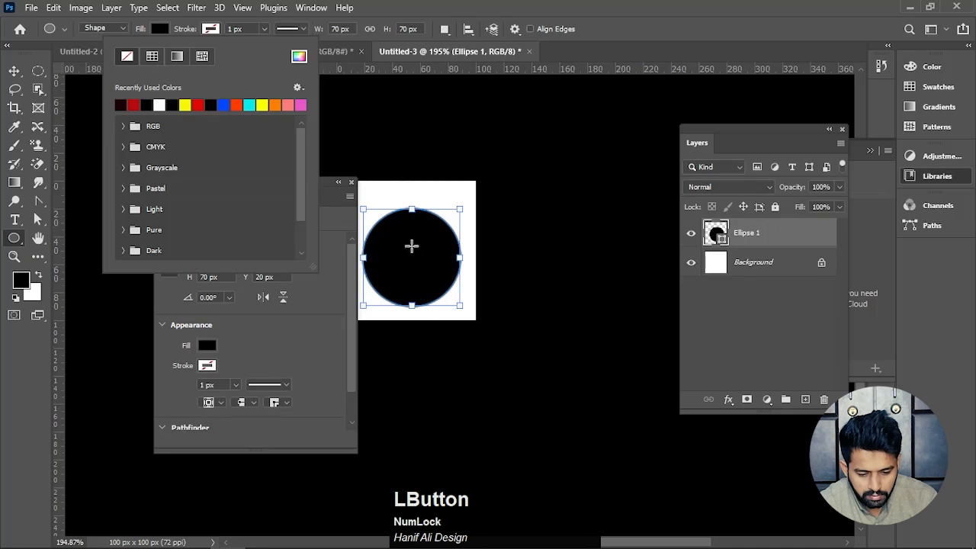
click(13, 71)
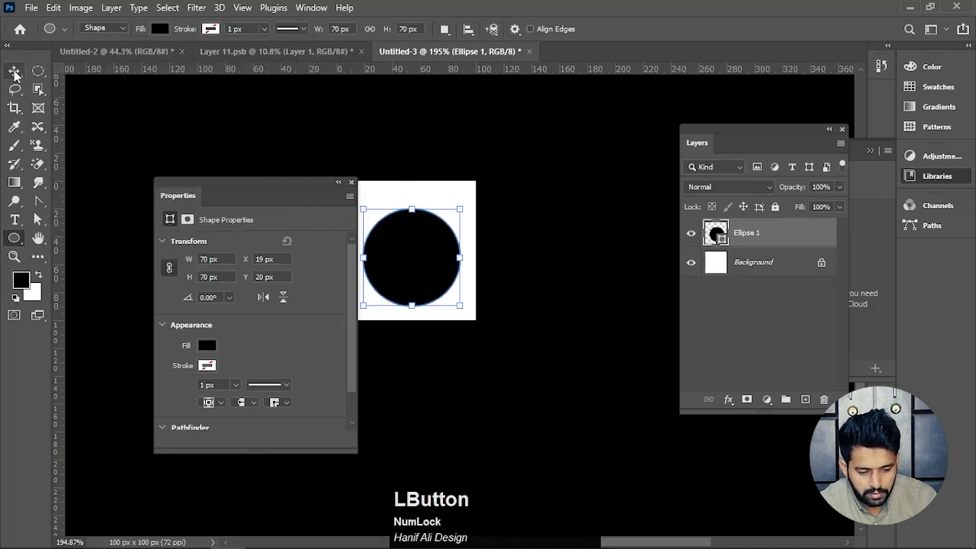
drag(312, 194, 233, 199)
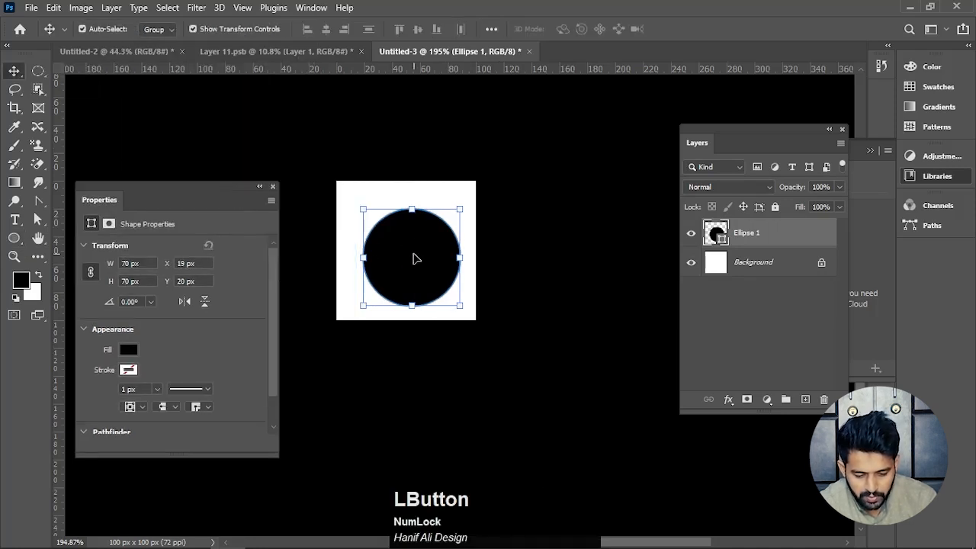
drag(414, 259, 410, 256)
key(ctrl+a)
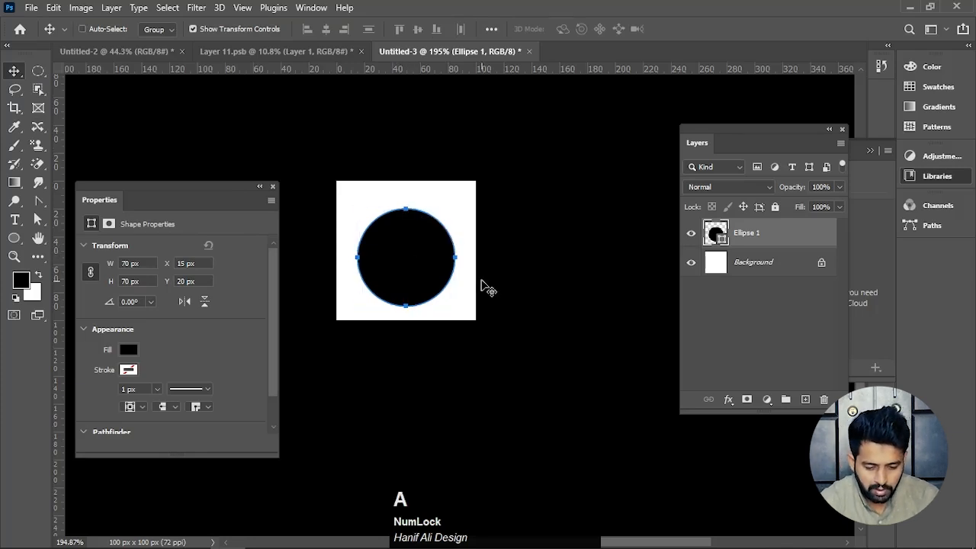
click(330, 30)
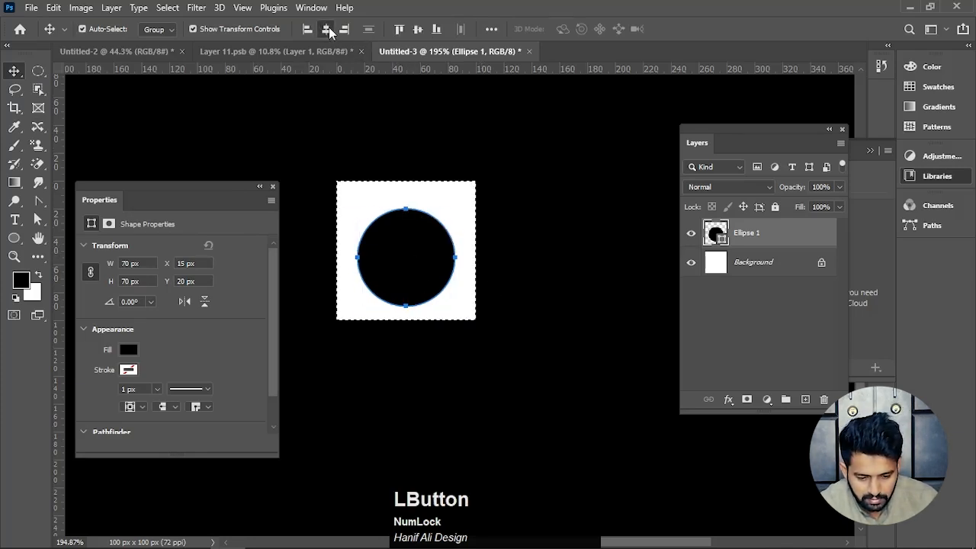
click(417, 31)
key(ctrl+d)
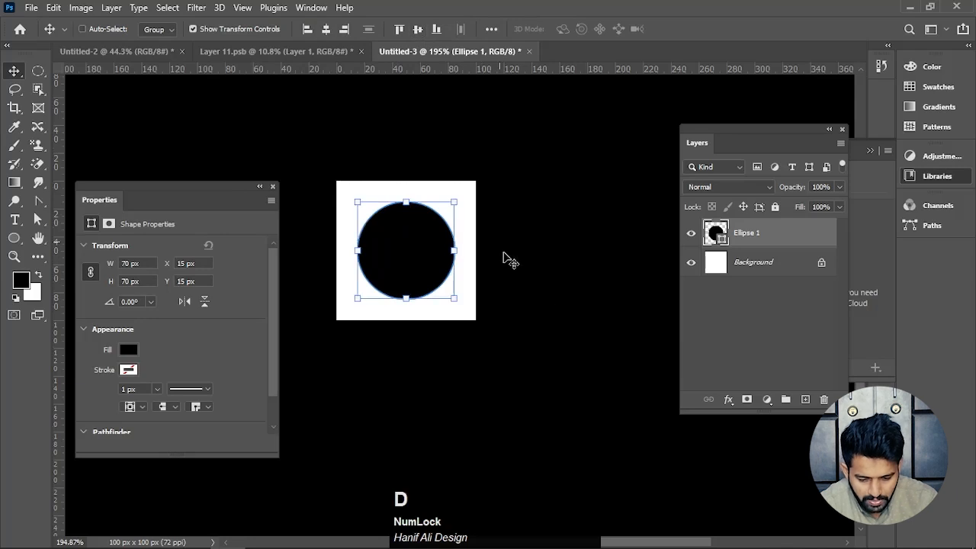
click(558, 313)
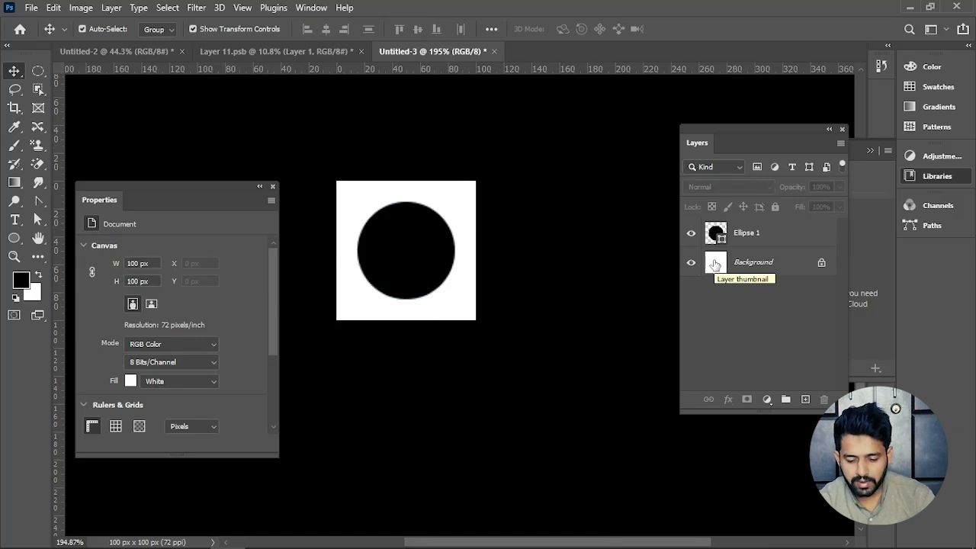
Hide the white Background layer and define the circle on transparency as a pattern named Pattern 1.
drag(760, 153, 596, 143)
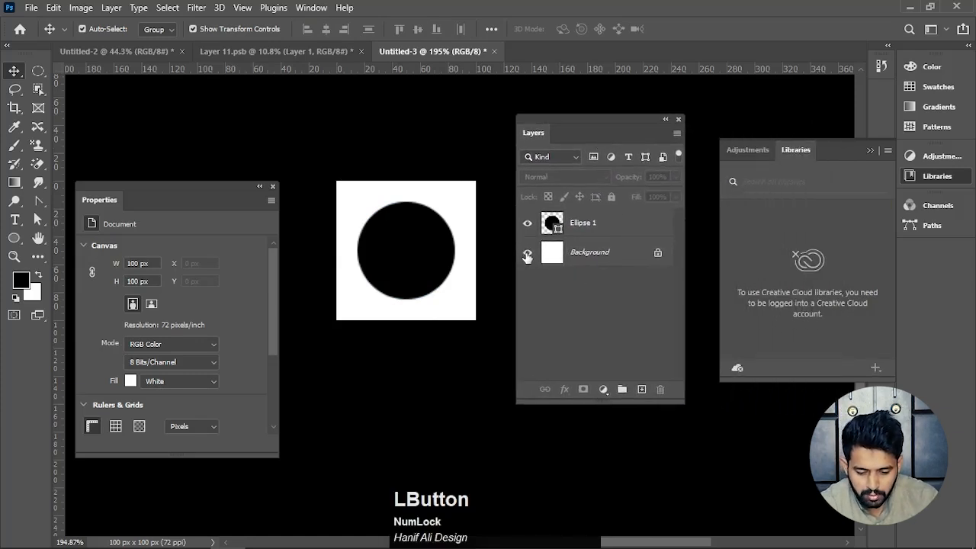
click(526, 252)
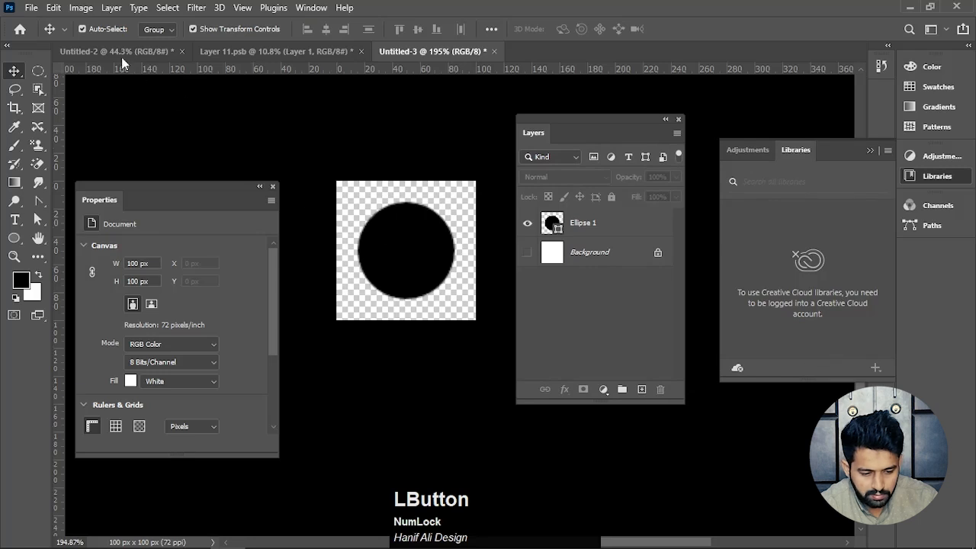
click(52, 7)
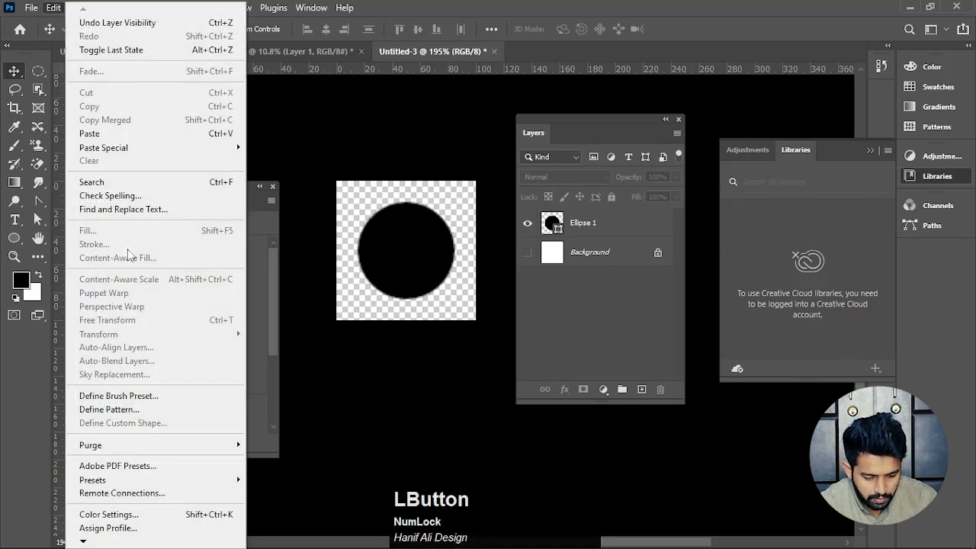
click(107, 409)
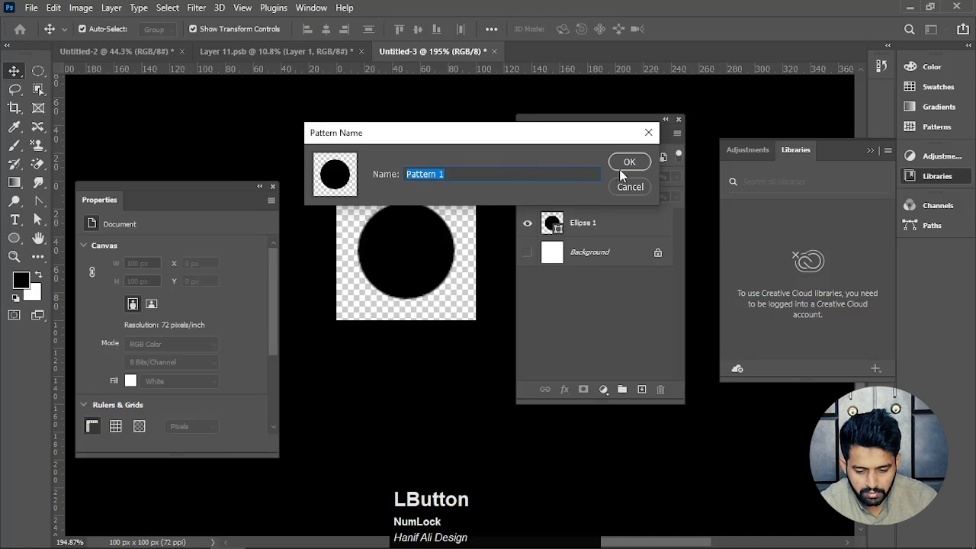
click(629, 163)
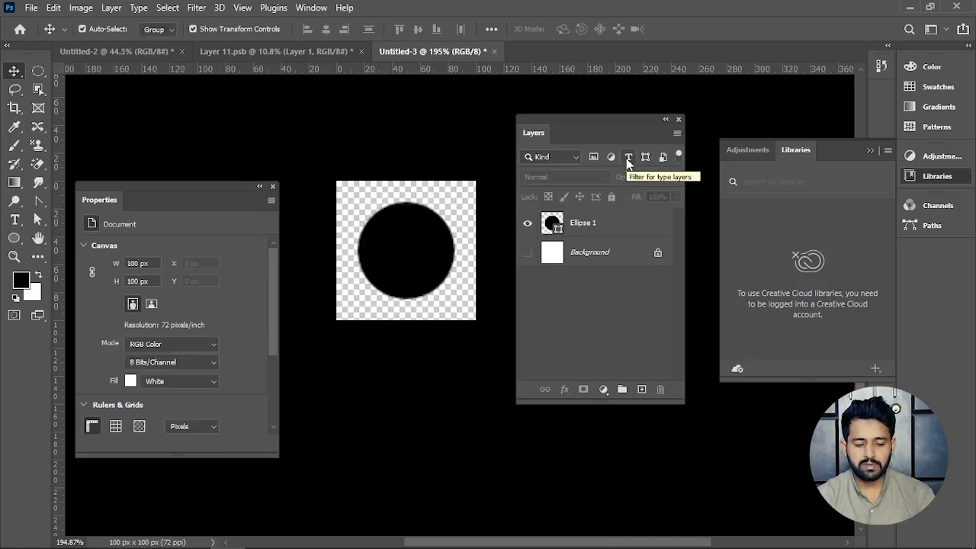
Switch to the Layer 11.psb document and add a new empty layer above the portrait photo.
click(248, 51)
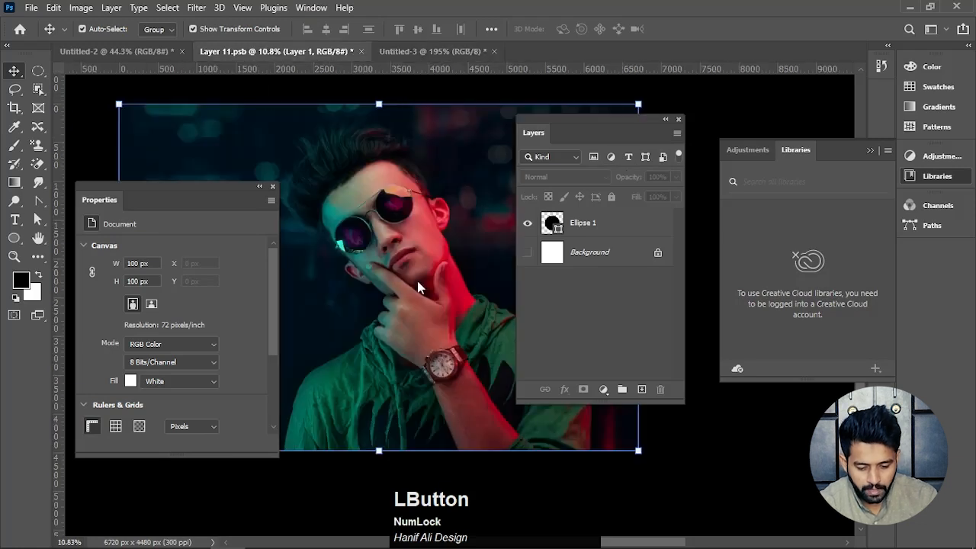
drag(608, 140, 845, 154)
drag(238, 197, 149, 215)
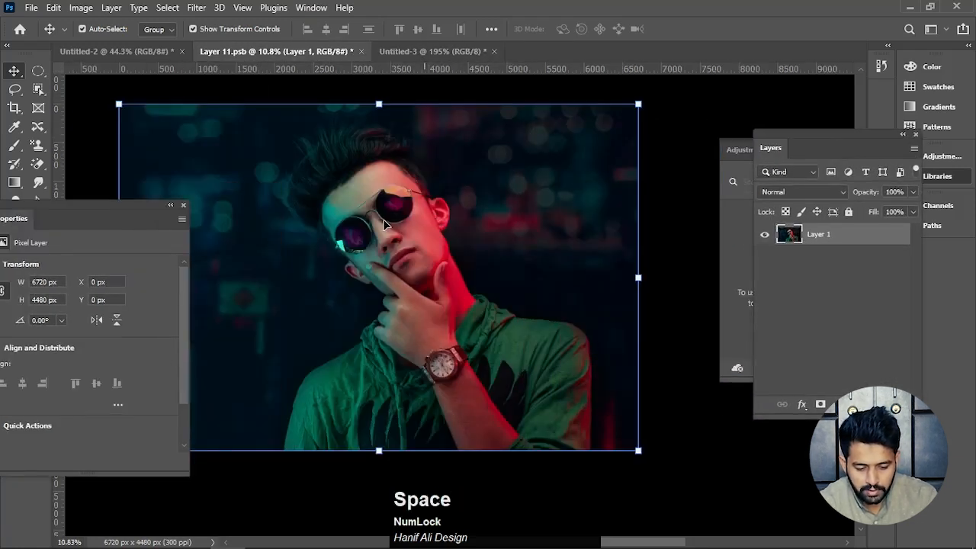
drag(392, 242, 477, 242)
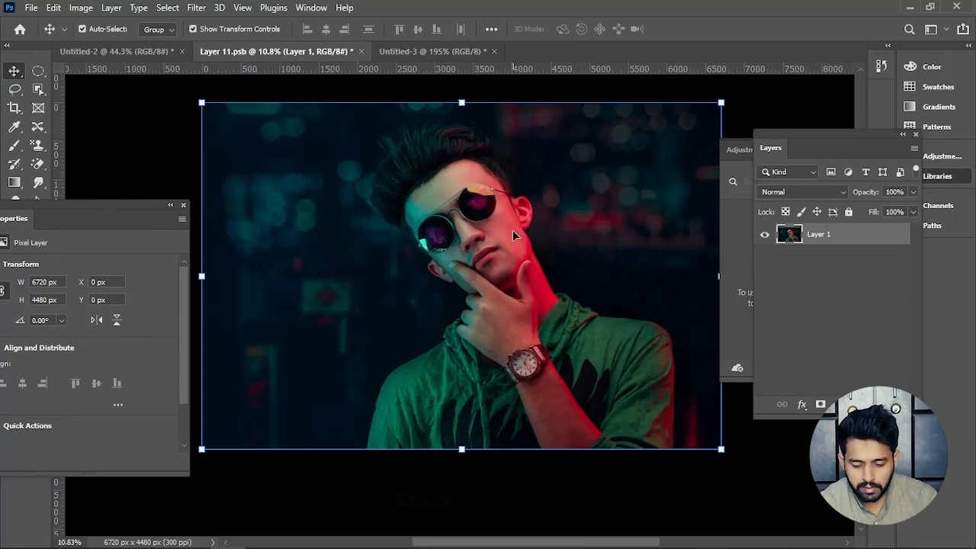
click(877, 404)
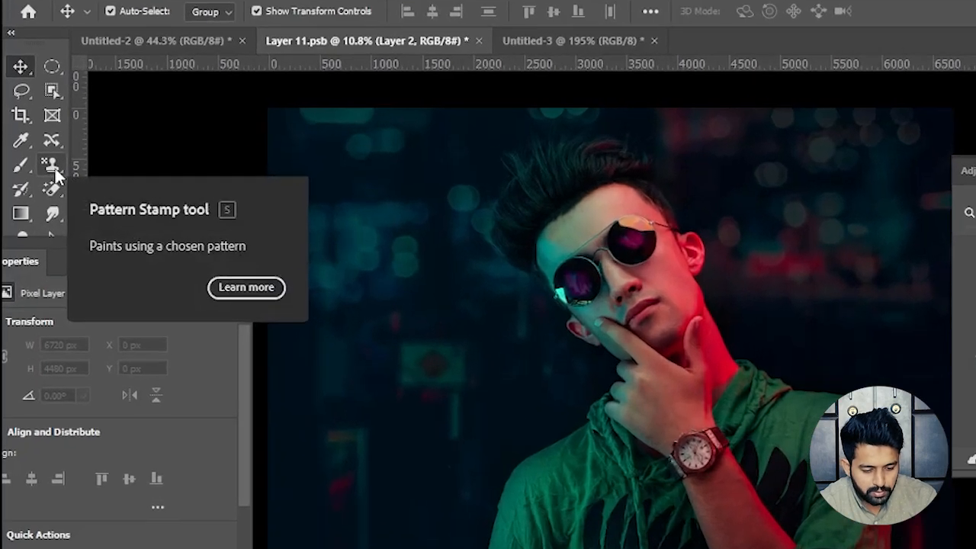
Set up the Pattern Stamp tool with the custom black circle pattern.
right_click(39, 146)
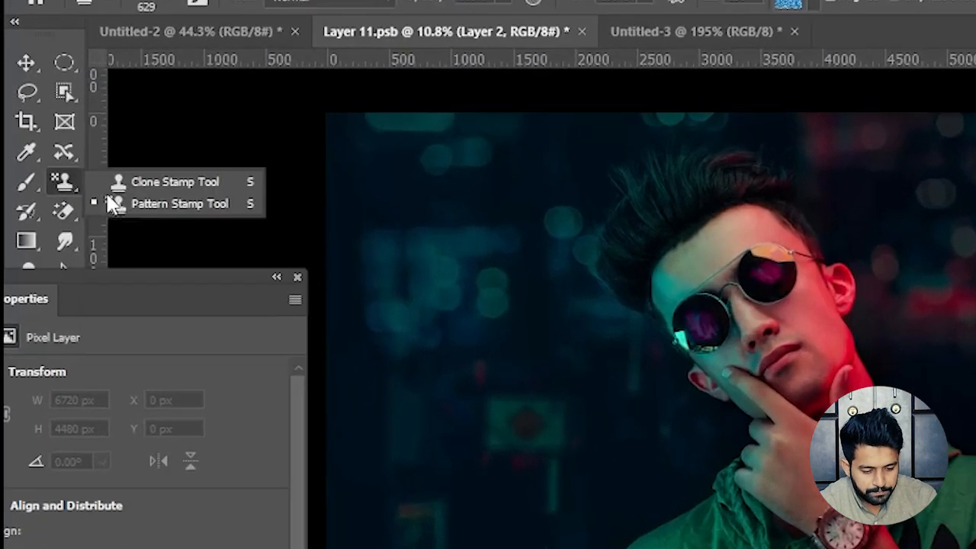
click(78, 160)
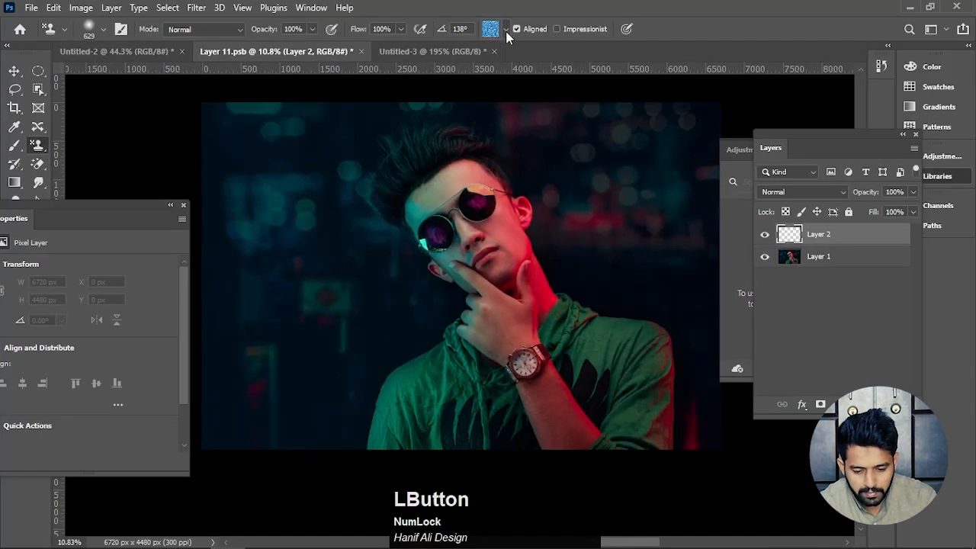
click(511, 29)
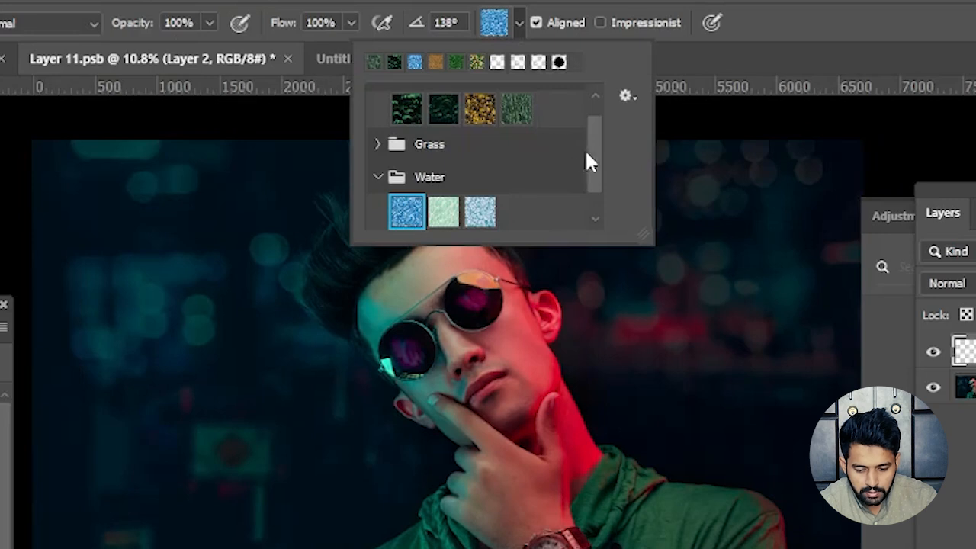
drag(577, 143, 580, 169)
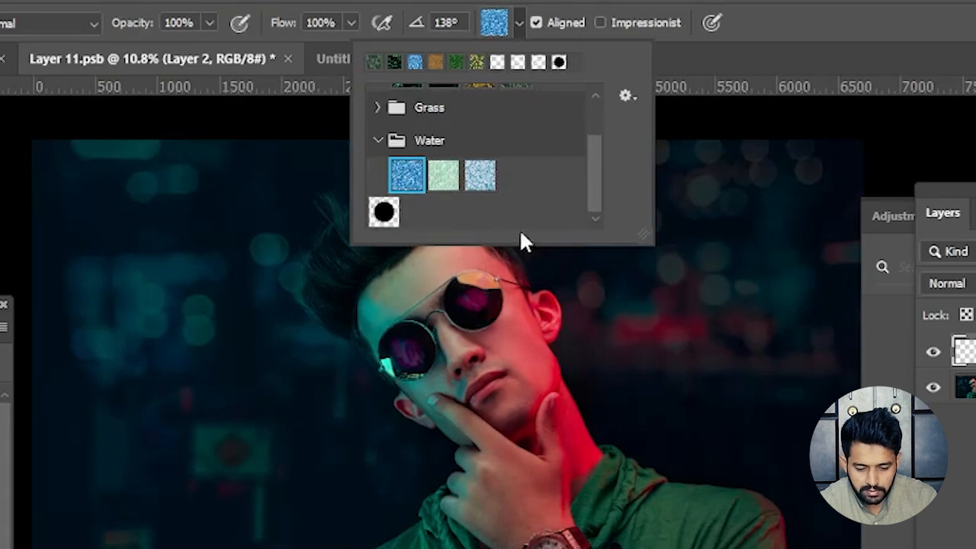
click(384, 212)
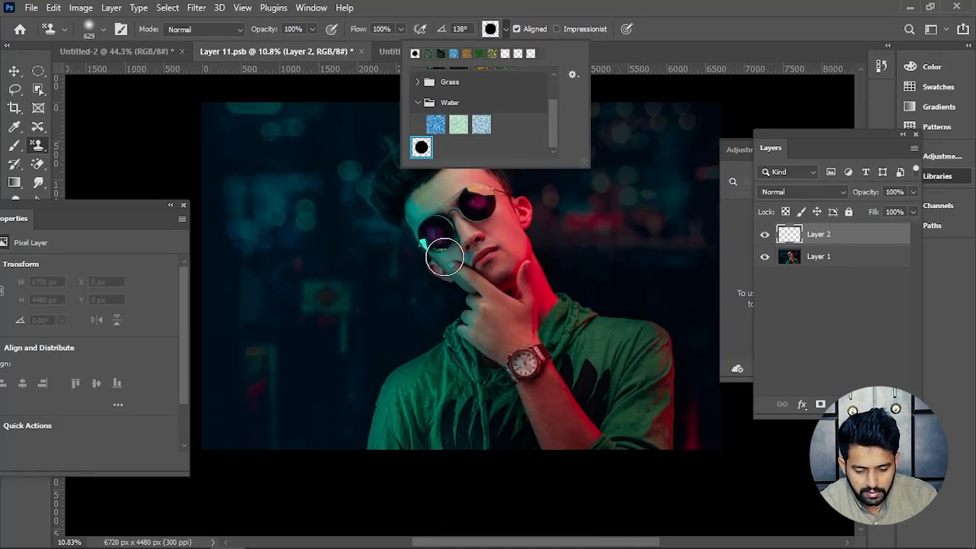
Try stamping the circle pattern across the face and the background beside it on Layer 2, and undo the painting.
click(741, 275)
mouse_move(644, 186)
mouse_down()
mouse_move(573, 209)
mouse_move(462, 167)
mouse_move(434, 235)
mouse_move(512, 191)
mouse_move(476, 179)
mouse_move(439, 227)
mouse_move(446, 239)
mouse_move(460, 244)
mouse_move(460, 217)
mouse_move(486, 211)
mouse_move(432, 259)
mouse_move(404, 236)
mouse_move(469, 210)
mouse_up()
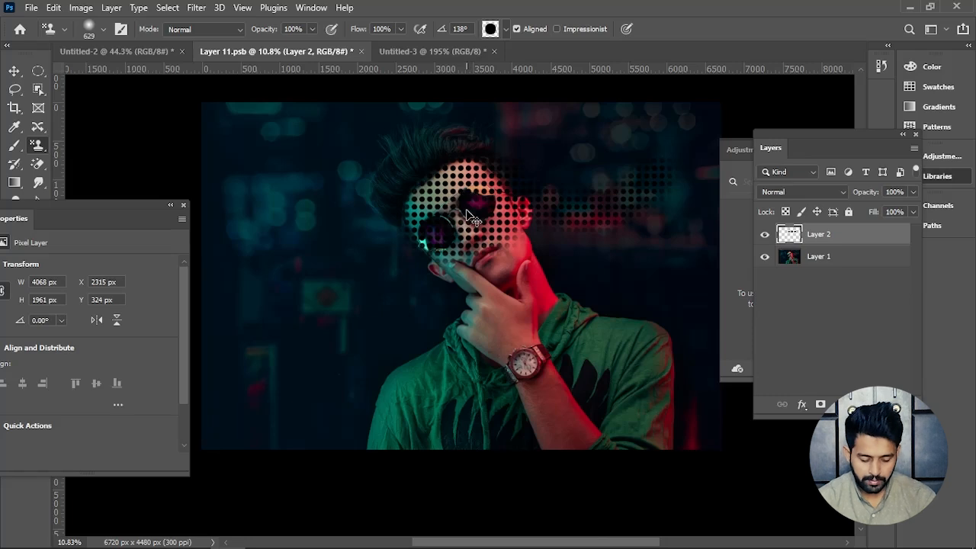
key(ctrl+z)
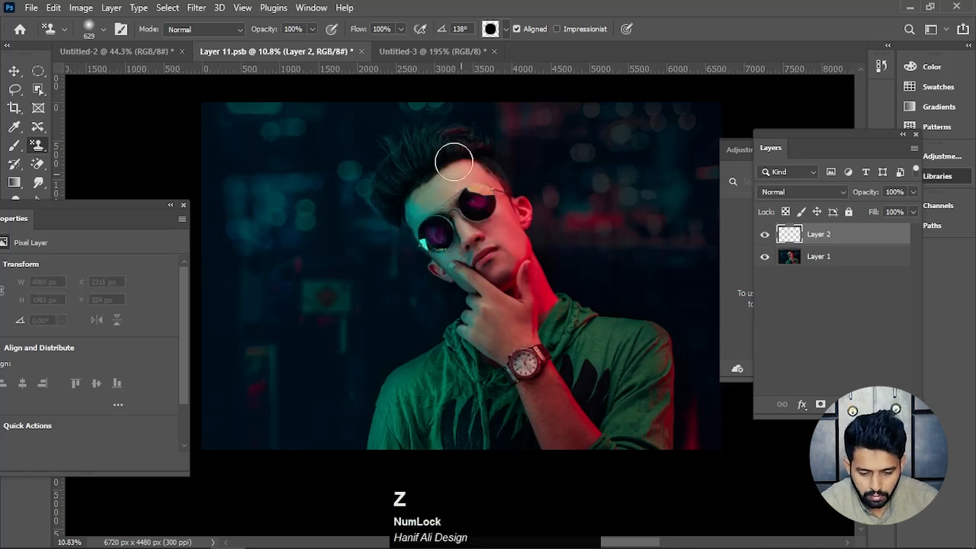
Resize the circle tile image in Untitled-3 to 50 by 50 px.
click(419, 52)
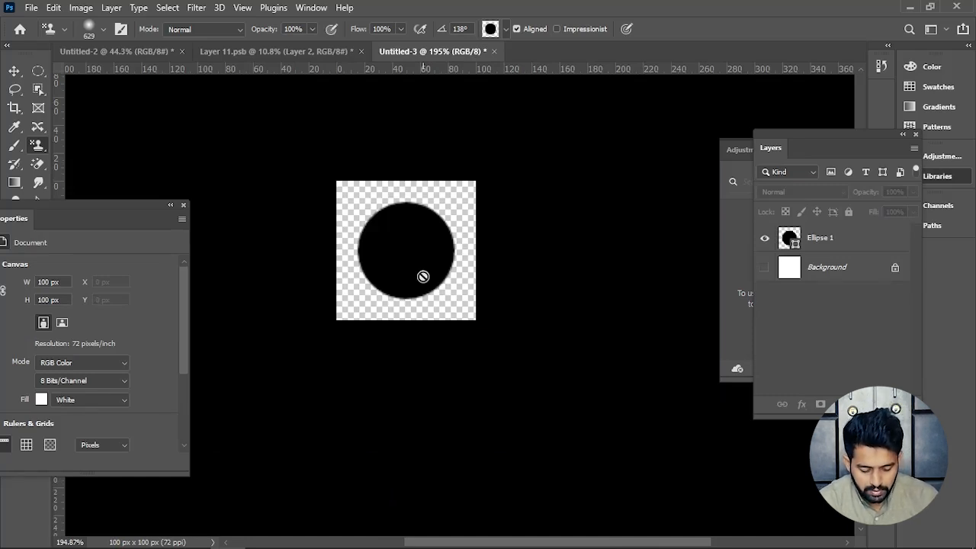
key(ctrl+alt+i)
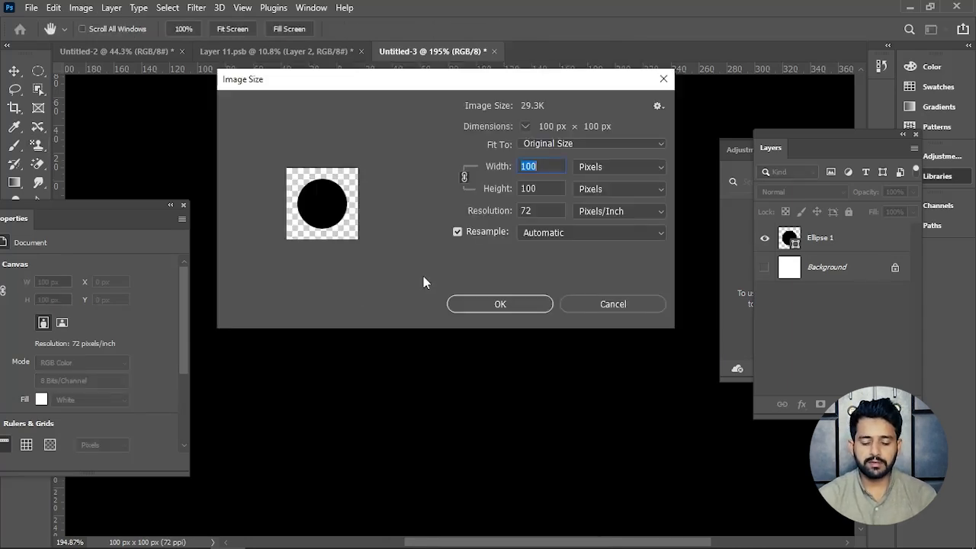
mouse_move(282, 191)
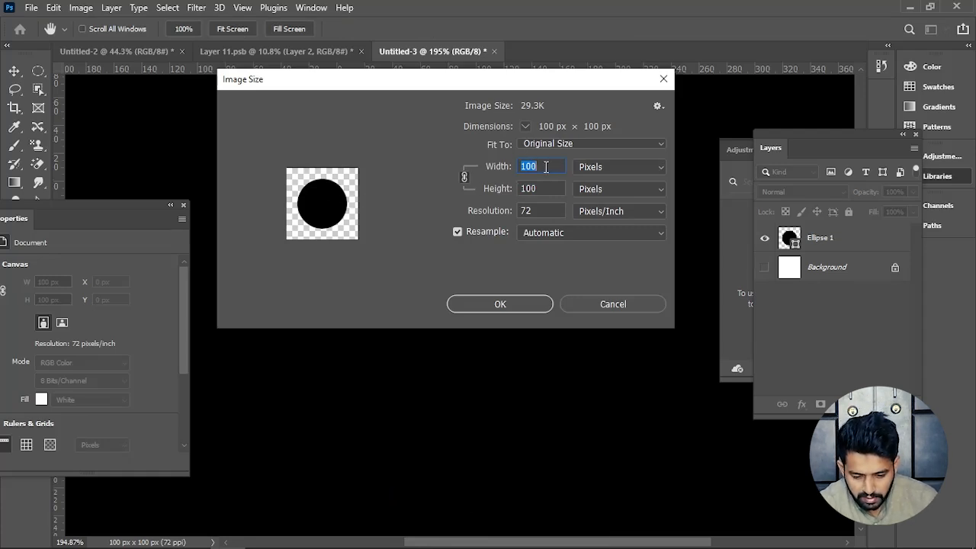
click(502, 191)
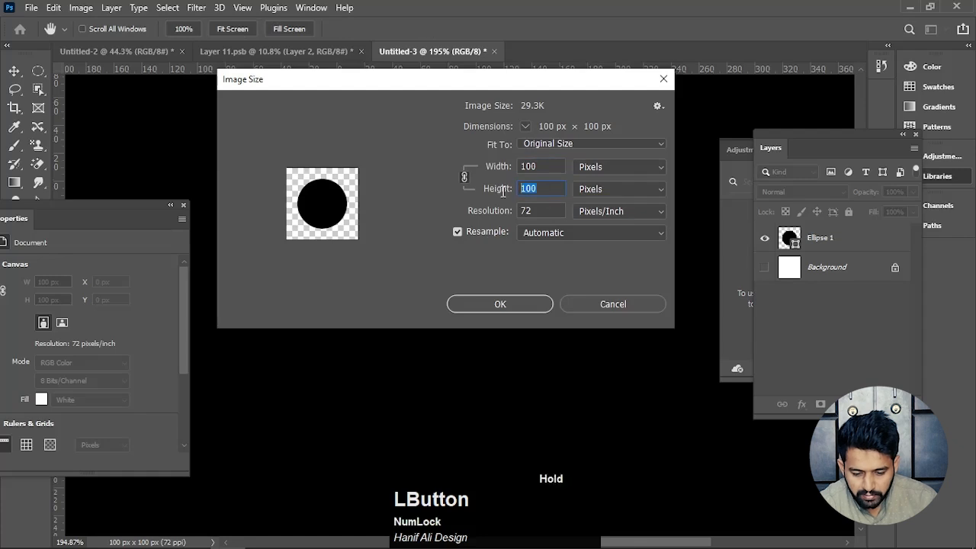
click(502, 167)
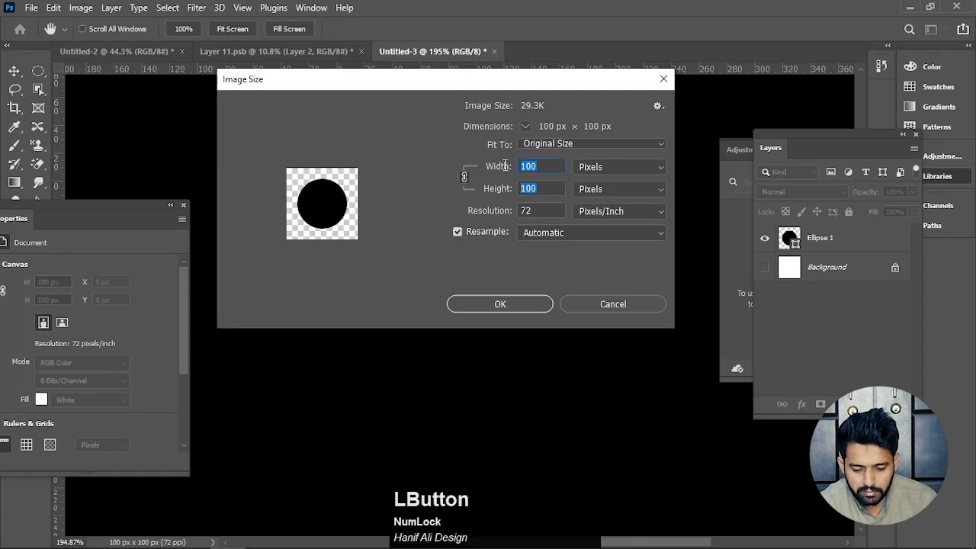
text(50)
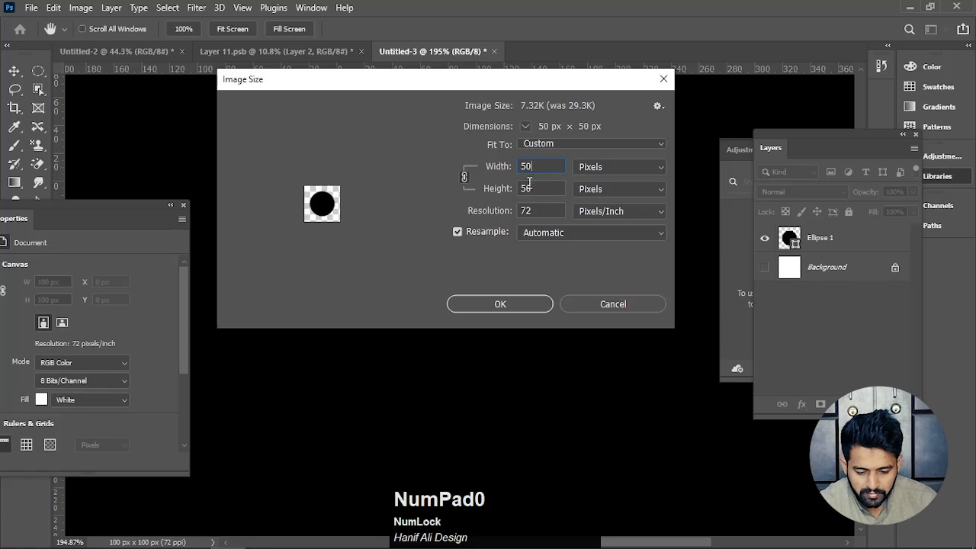
click(517, 306)
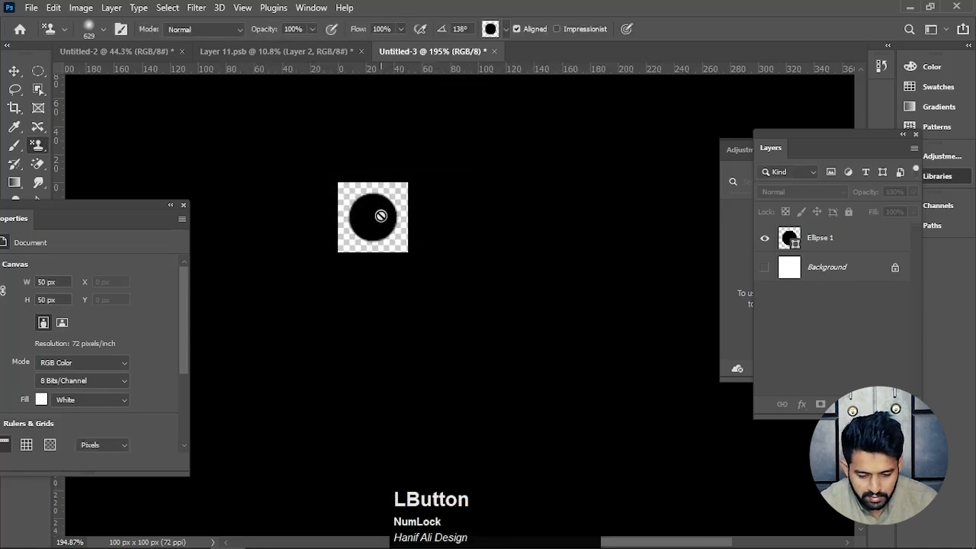
Define the 50 by 50 px circle tile in Untitled-3 as a new pattern named Pattern 2.
click(14, 70)
scroll(385, 237, up, 2)
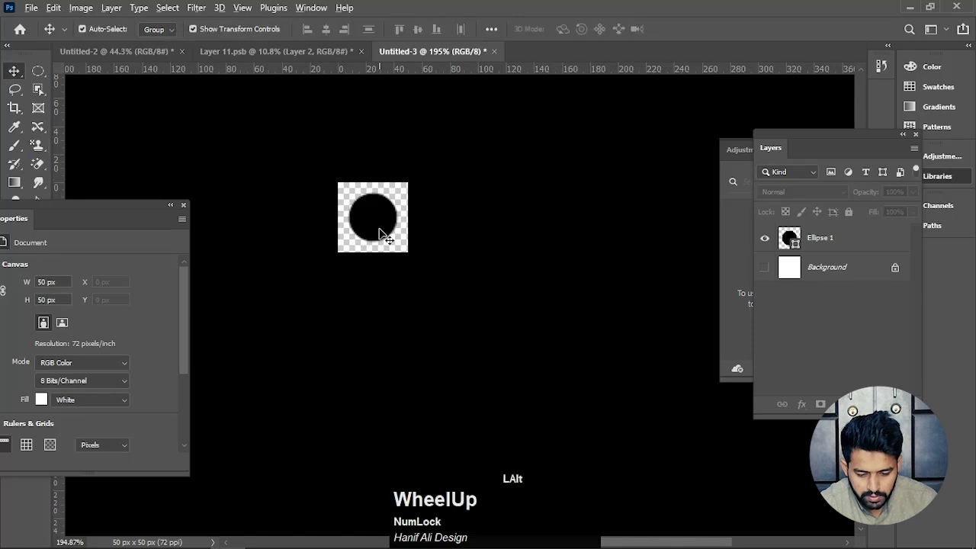
drag(386, 229, 437, 249)
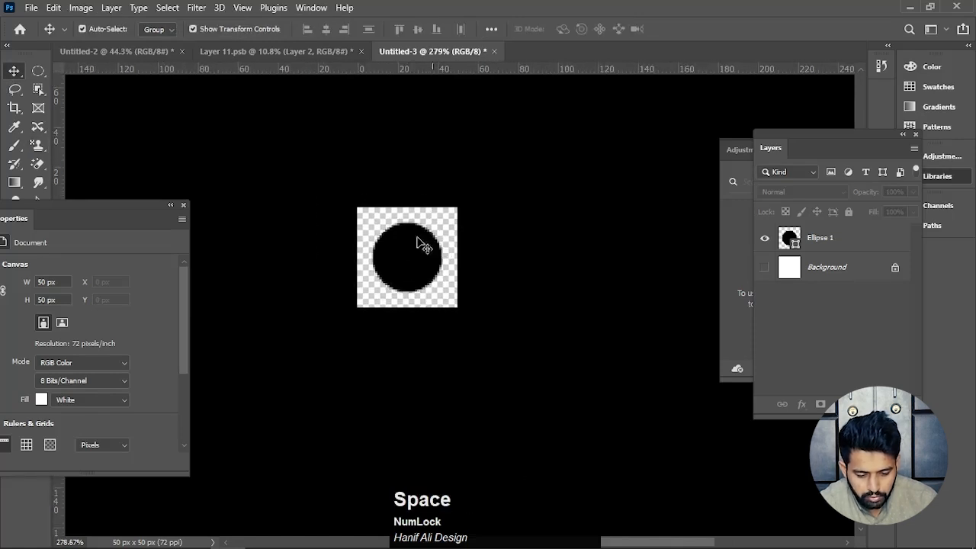
click(55, 8)
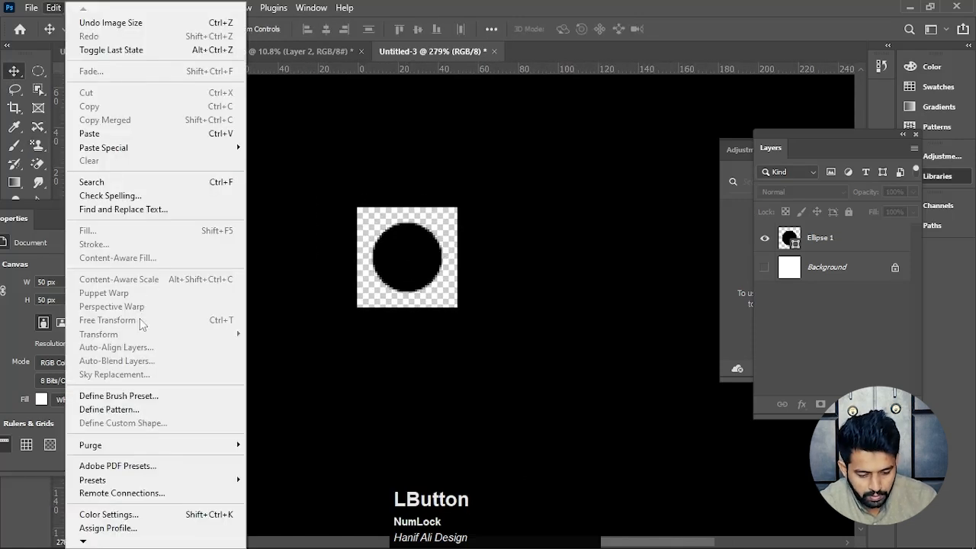
click(119, 411)
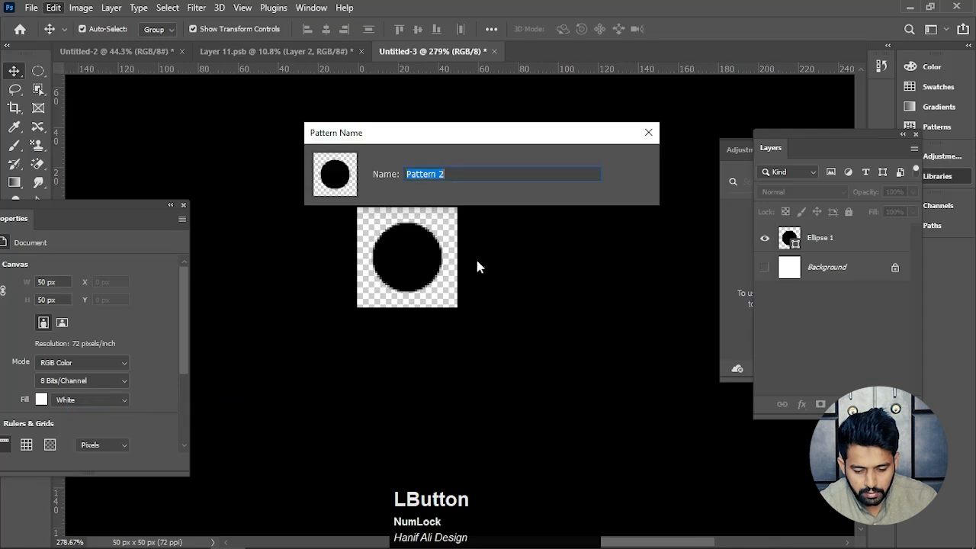
click(629, 164)
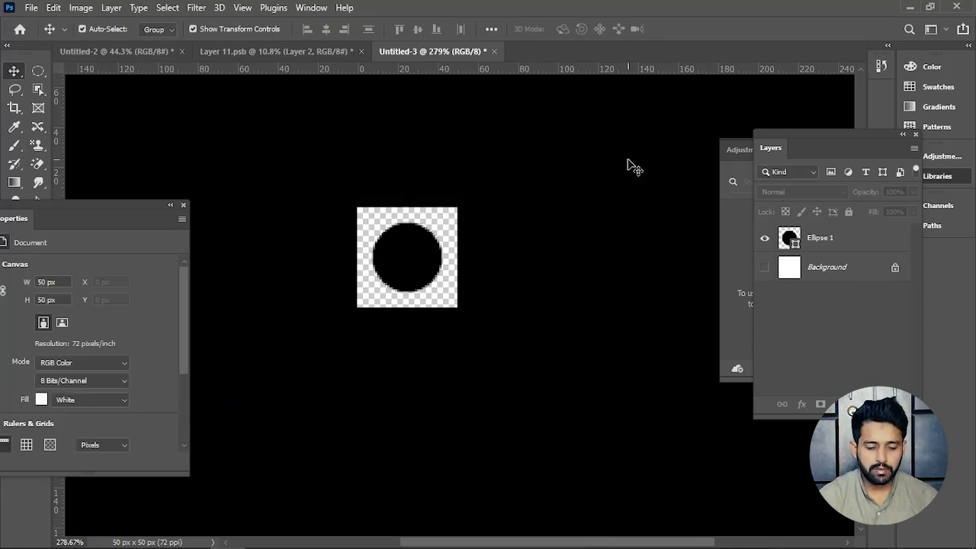
In the Layer 11.psb document, delete Layer 2 and add a new empty layer above the portrait photo.
click(295, 55)
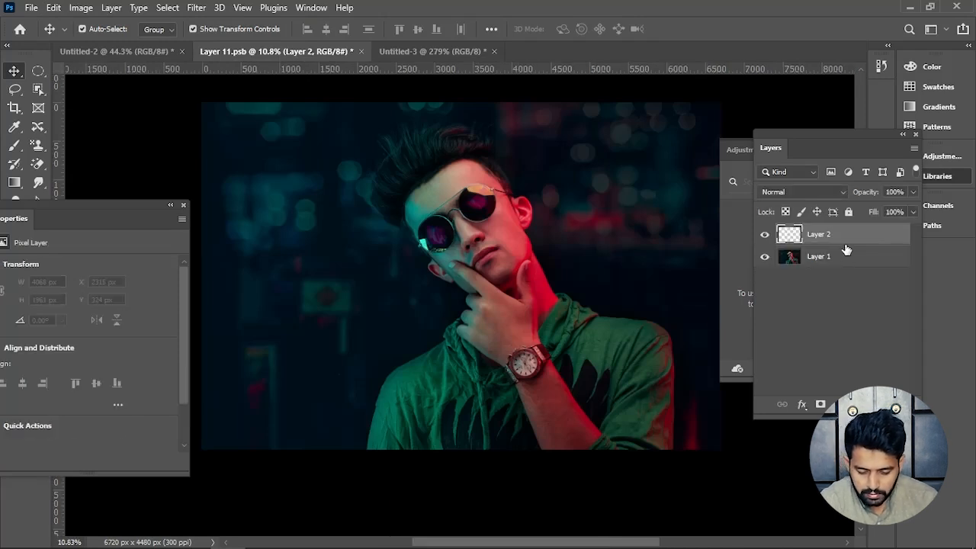
key(Delete)
click(878, 404)
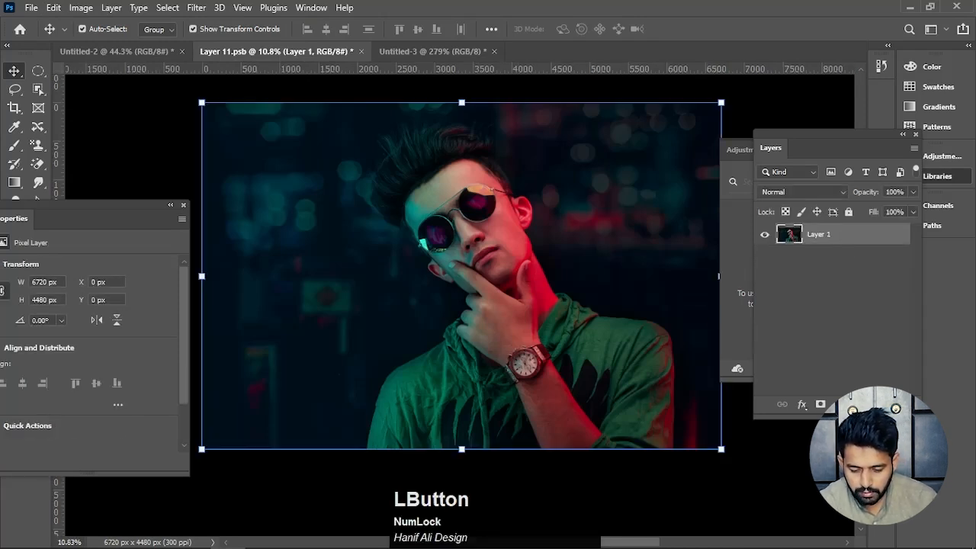
Fill the empty Layer 2 with the 50 px black circle pattern in Normal mode at 100% opacity.
key(shift)
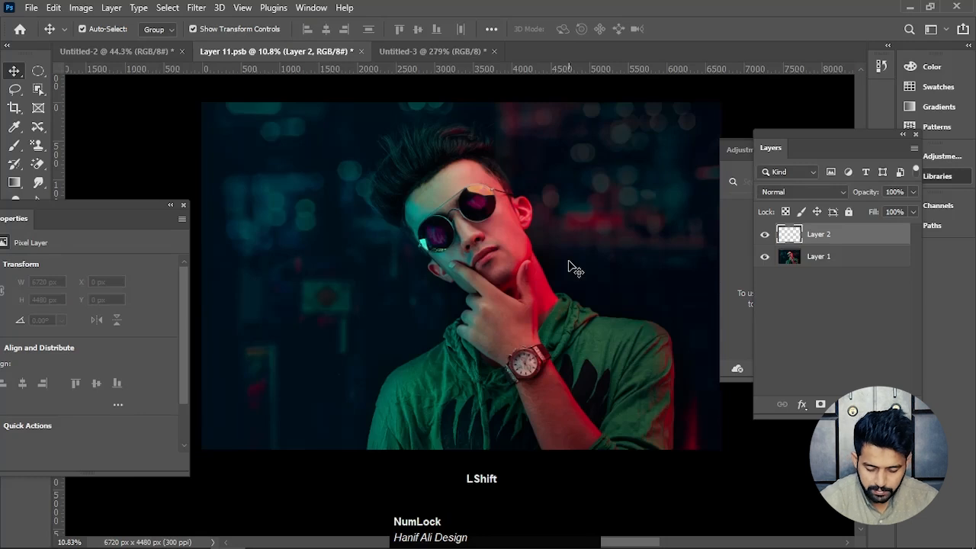
key(shift+F5)
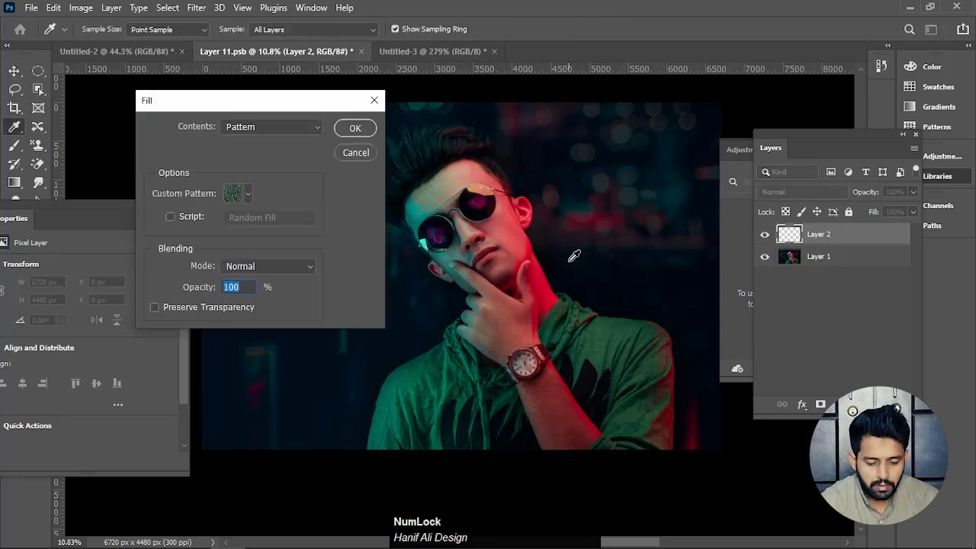
click(248, 196)
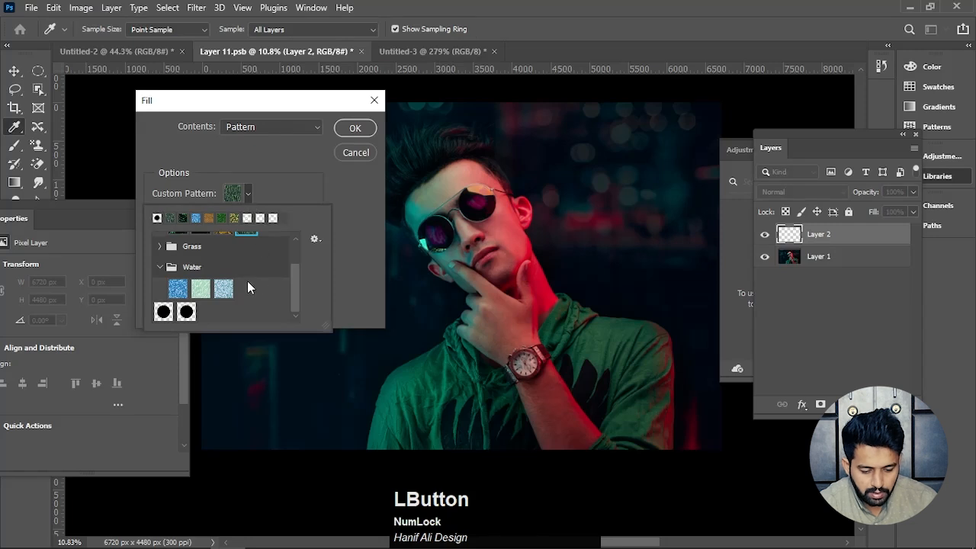
click(186, 313)
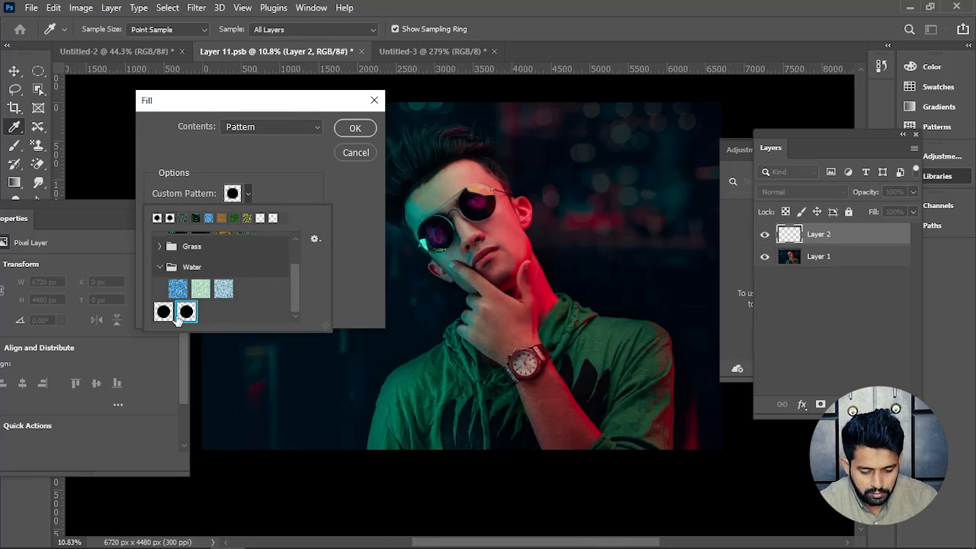
click(174, 311)
click(352, 134)
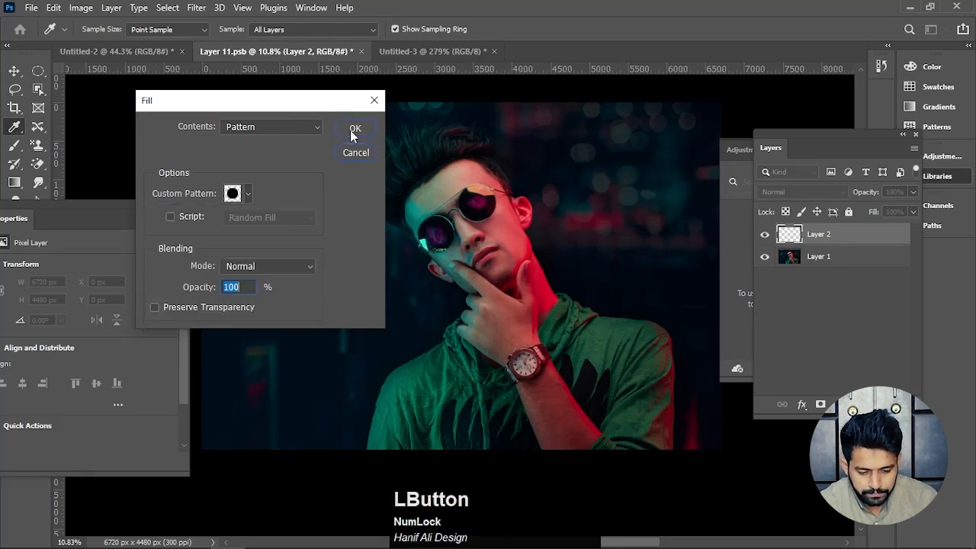
click(352, 133)
key(v)
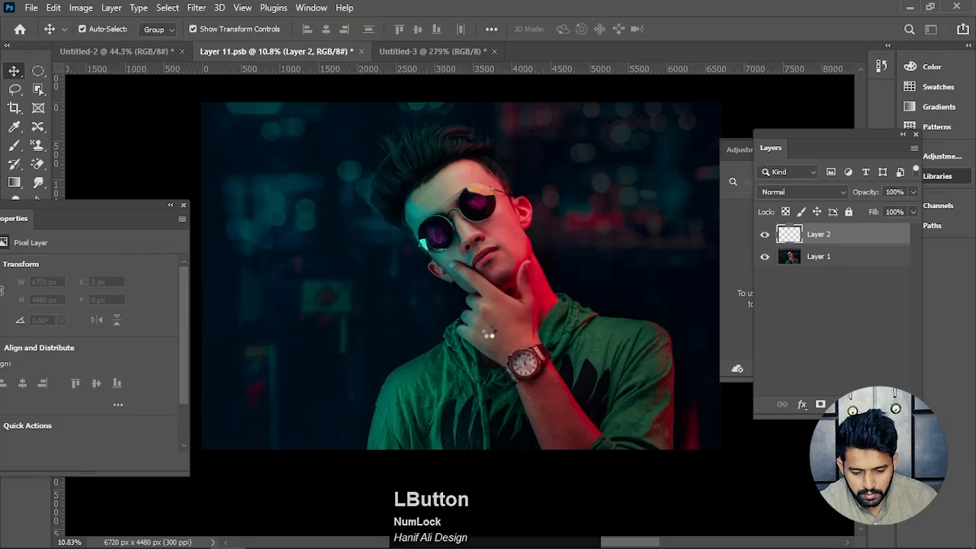
Examine the black circle pattern over the whole portrait and close up on the face.
key(alt)
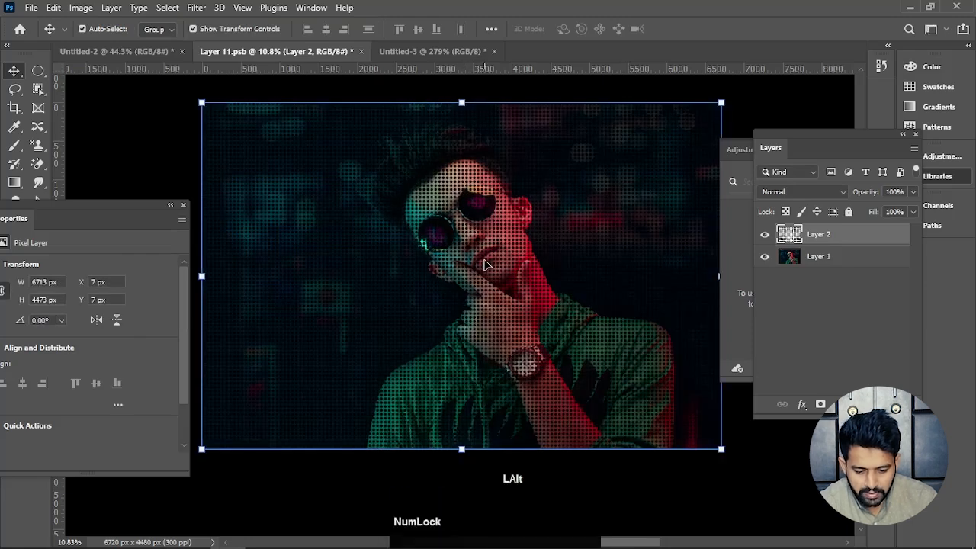
scroll(485, 264, down, 3)
drag(484, 267, 448, 259)
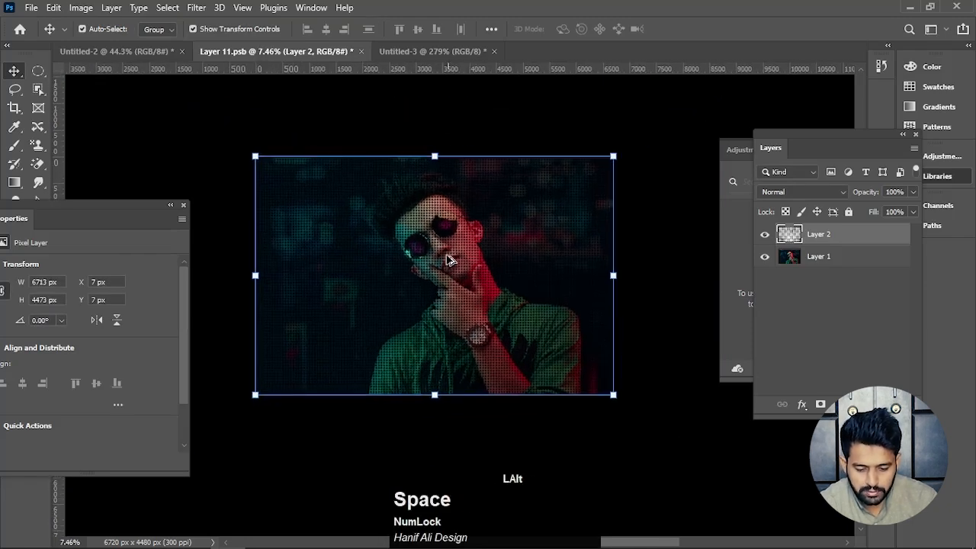
scroll(448, 259, up, 5)
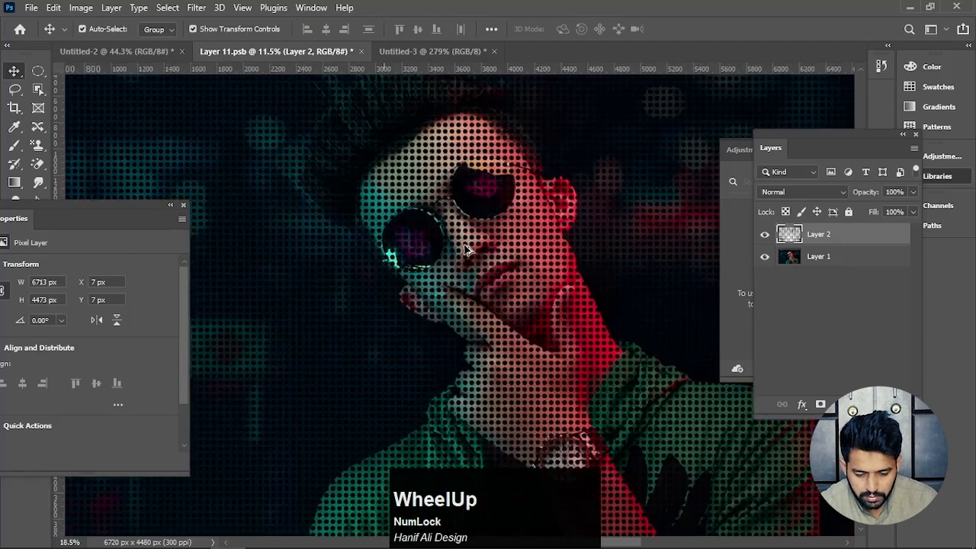
scroll(477, 249, up, 2)
scroll(482, 248, down, 1)
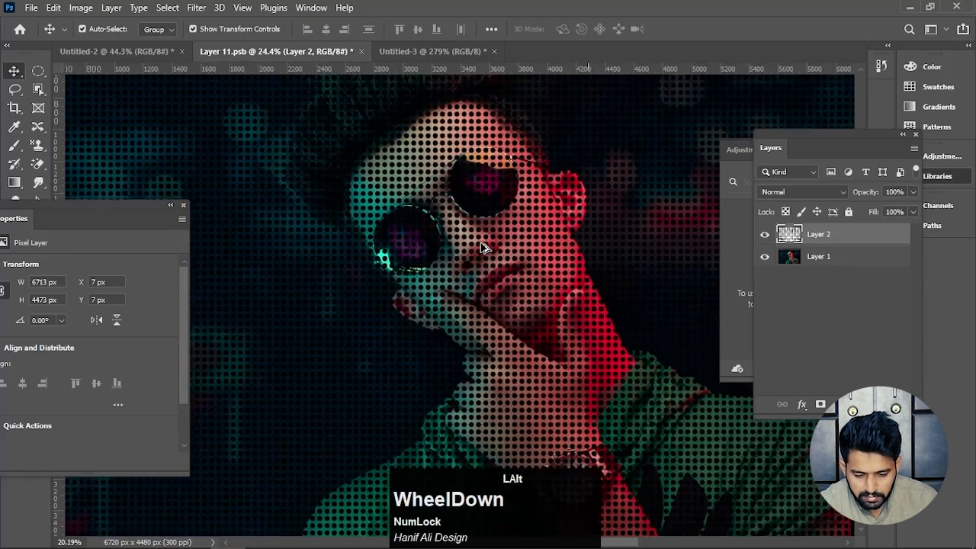
scroll(481, 248, down, 6)
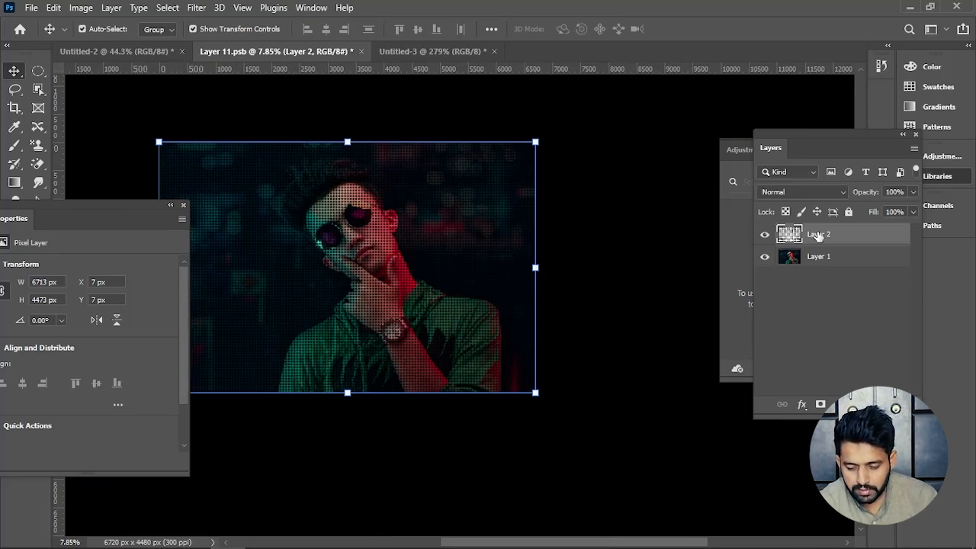
Move the Layers panel nearer to the photo and invert the colours of the circle pattern on Layer 2.
drag(802, 156, 602, 156)
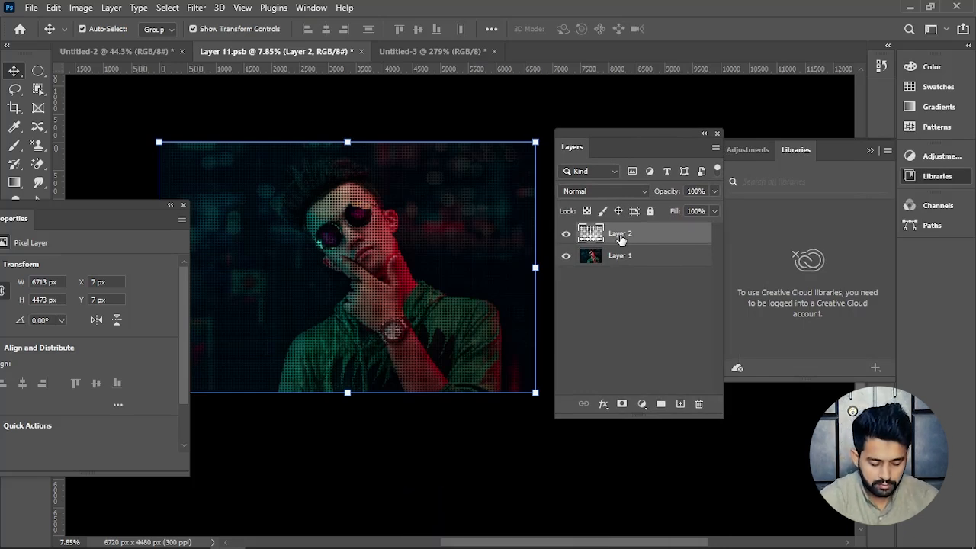
key(ctrl)
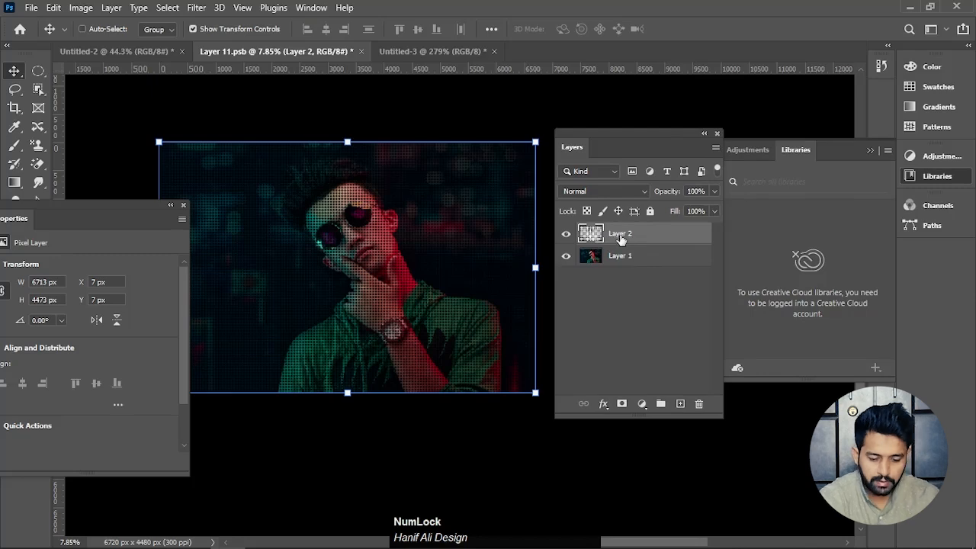
key(ctrl+i)
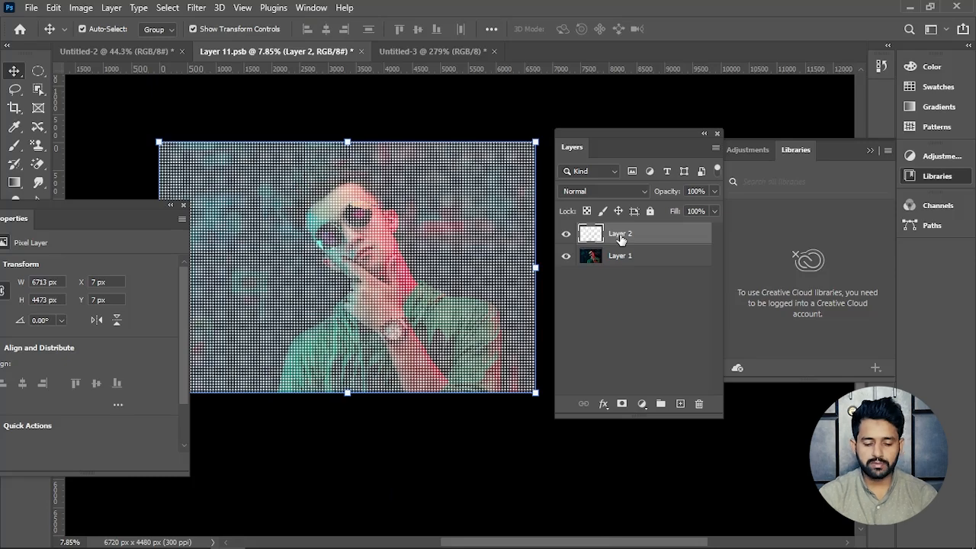
Inspect the inverted dots over the face, delete Layer 2 and close the Properties panel.
scroll(412, 254, up, 5)
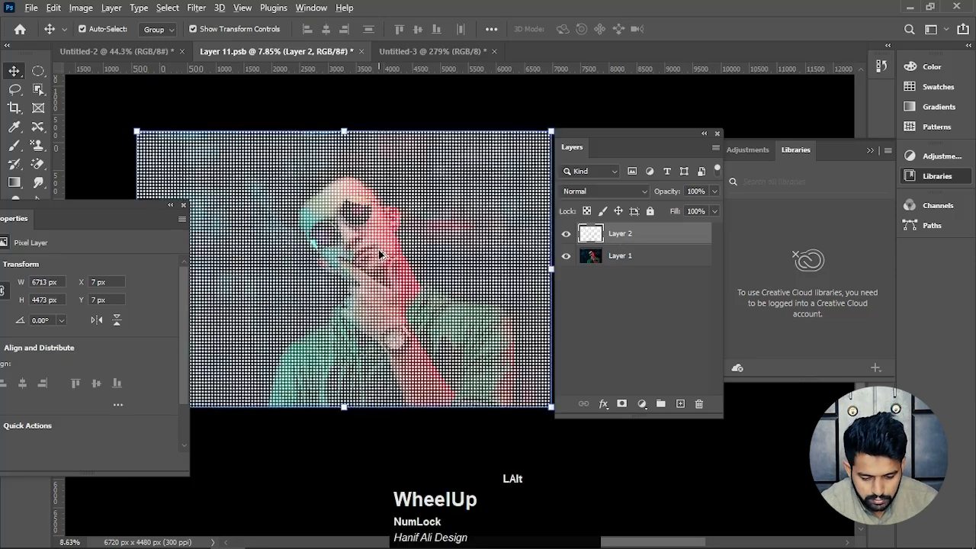
scroll(409, 254, up, 2)
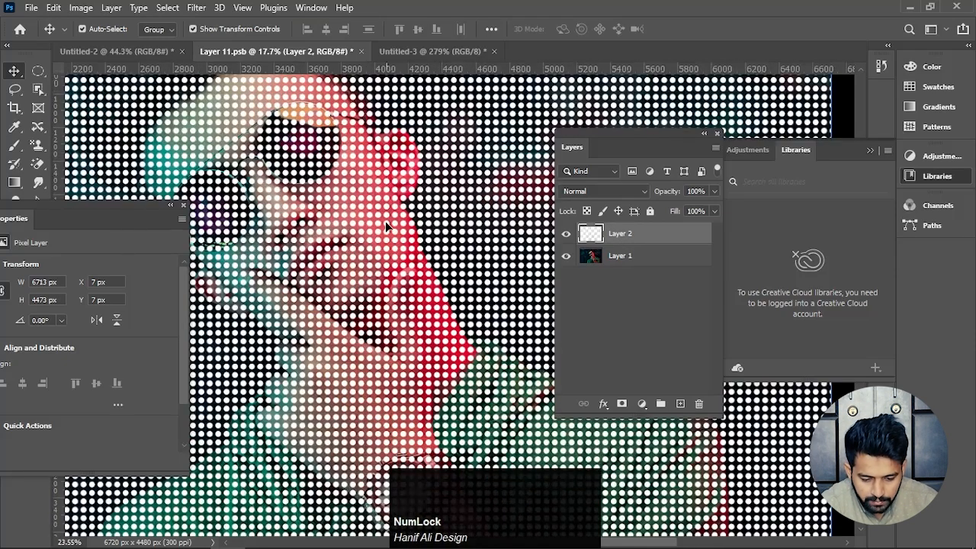
scroll(385, 222, down, 3)
scroll(385, 222, up, 1)
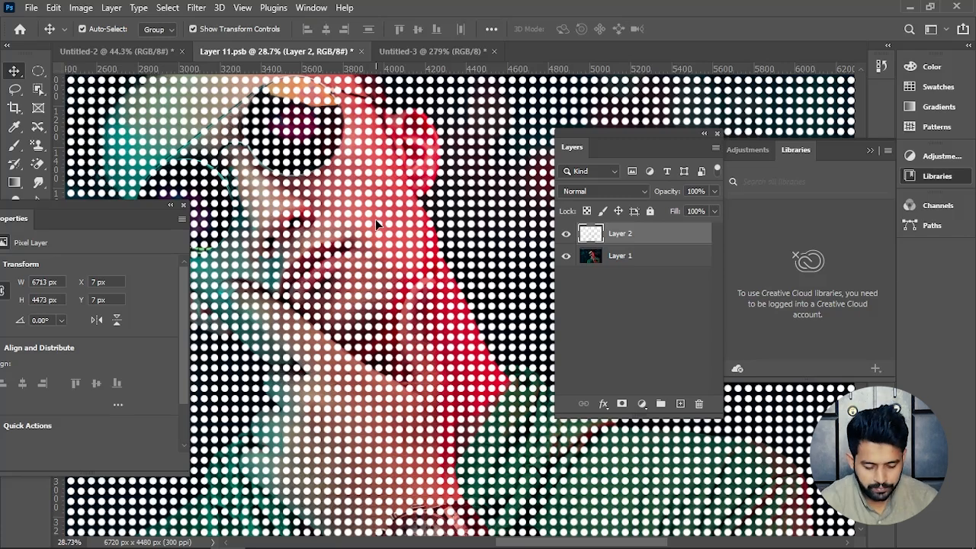
scroll(375, 218, down, 2)
click(632, 240)
drag(632, 240, 693, 404)
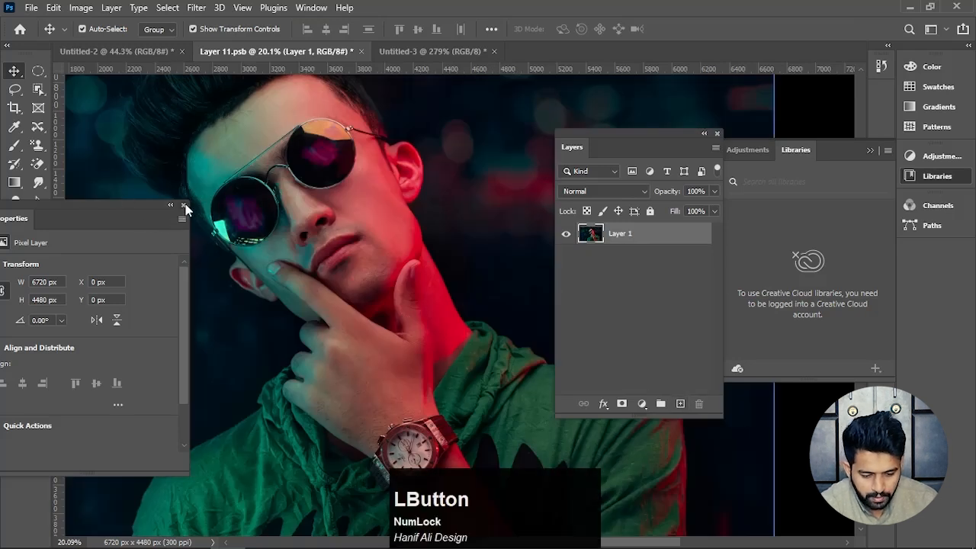
click(184, 205)
In the Untitled-3 document, scale the black circle down to about 67.5% around its centre.
click(398, 49)
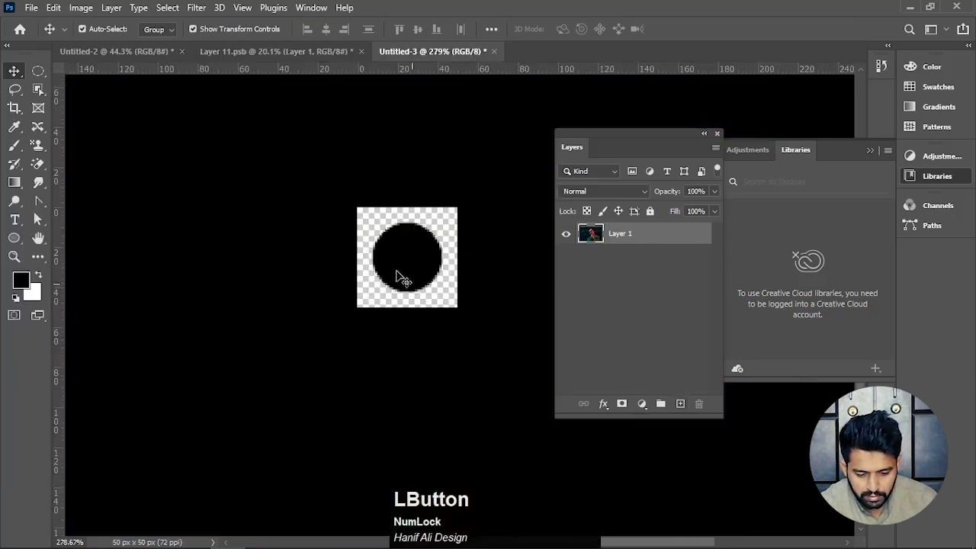
scroll(412, 271, up, 2)
drag(375, 257, 337, 261)
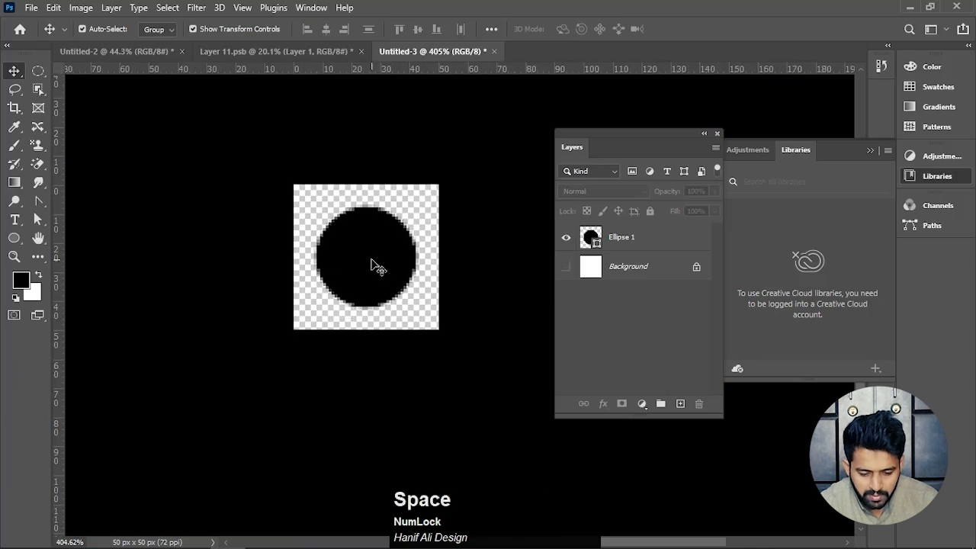
scroll(373, 266, down, 3)
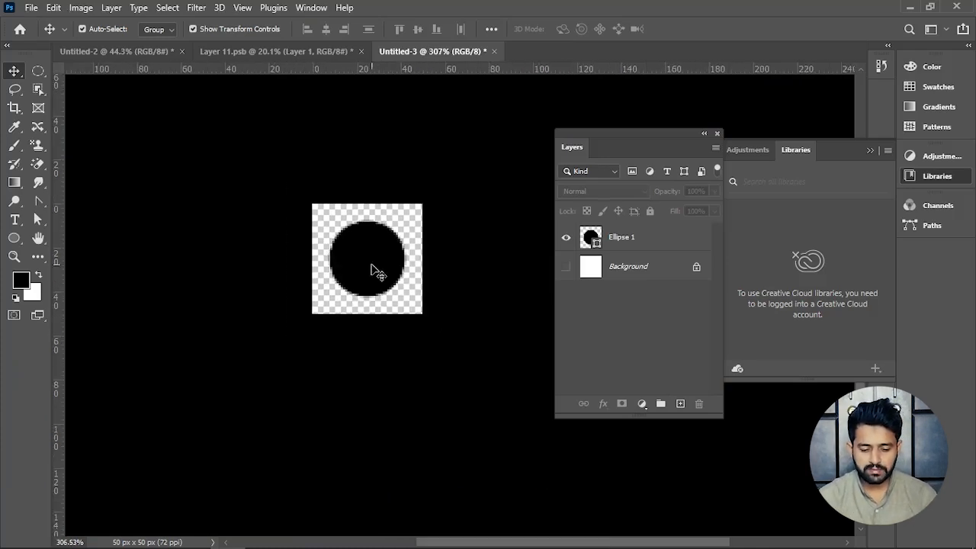
click(371, 270)
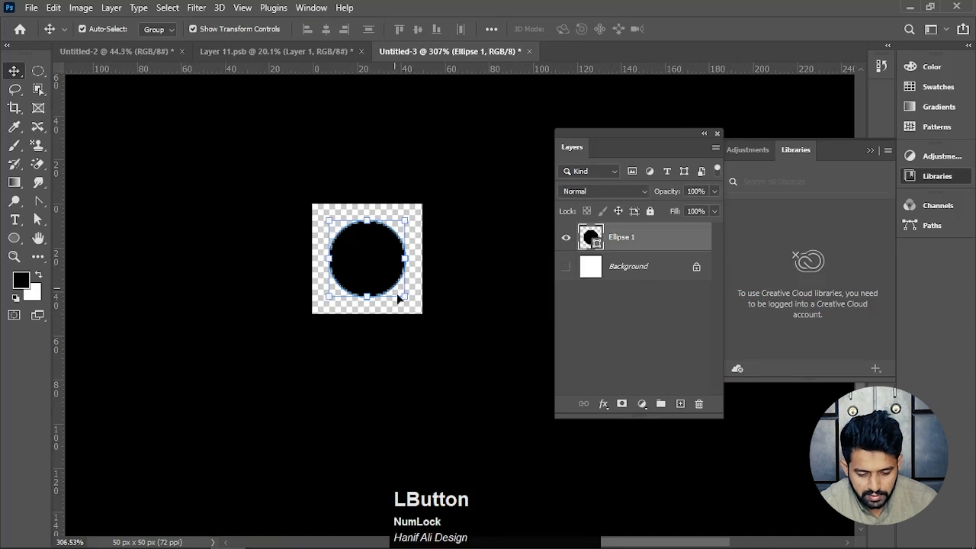
drag(405, 297, 390, 287)
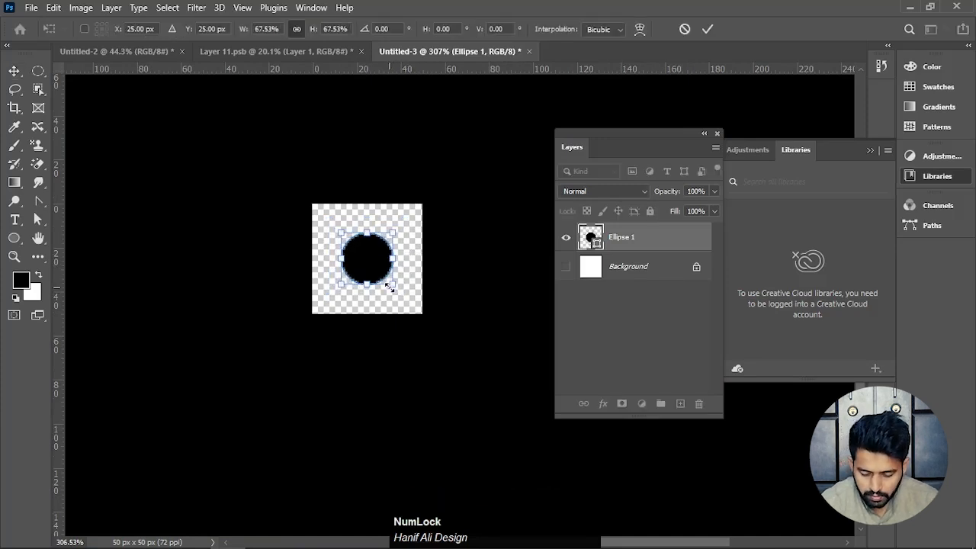
key(KP_Enter)
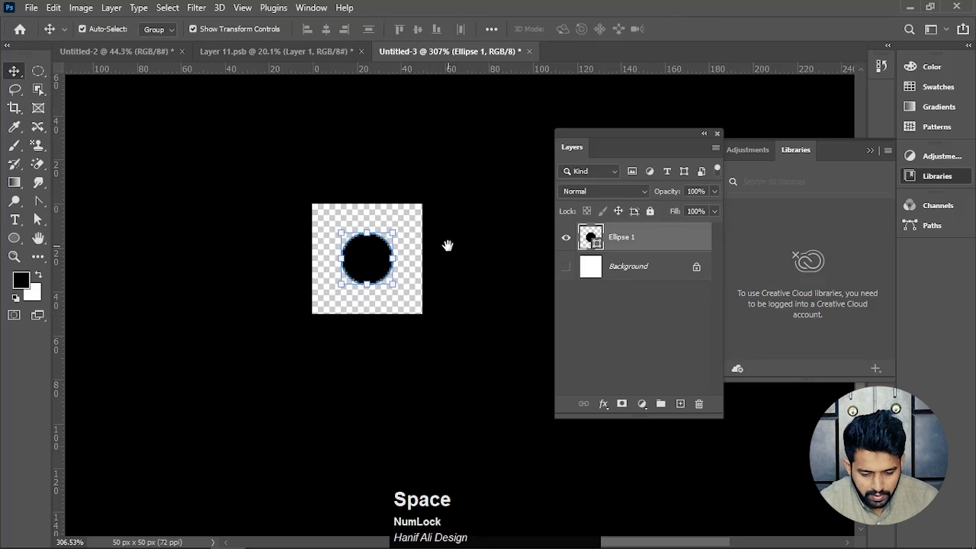
Duplicate the Ellipse 1 layer and hide the original, leaving the copy visible.
drag(446, 244, 470, 262)
scroll(446, 310, up, 2)
scroll(426, 308, up, 1)
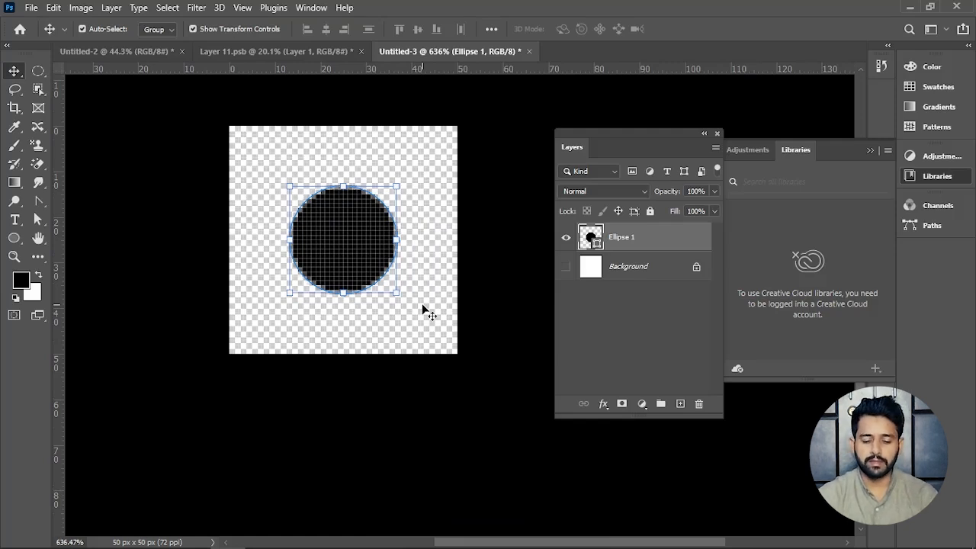
drag(627, 161, 545, 137)
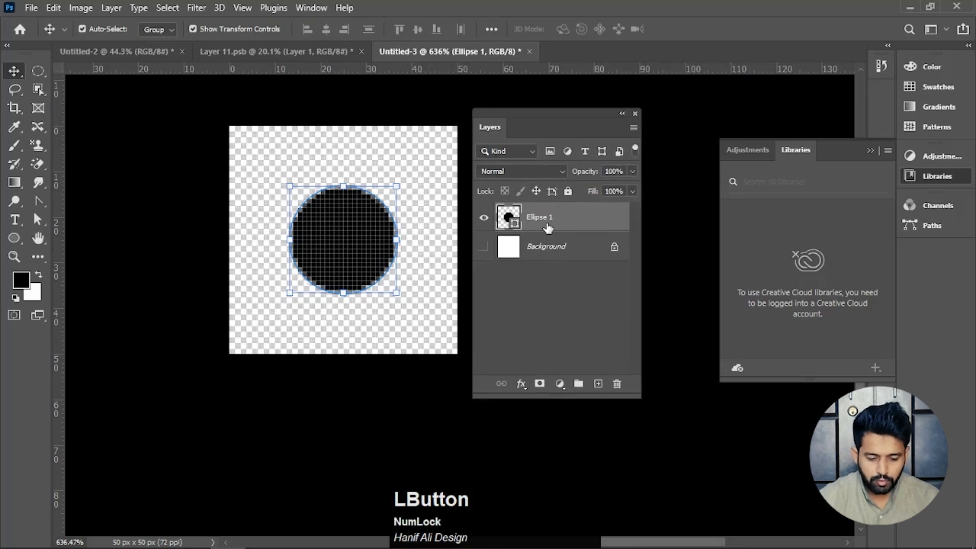
key(ctrl+j)
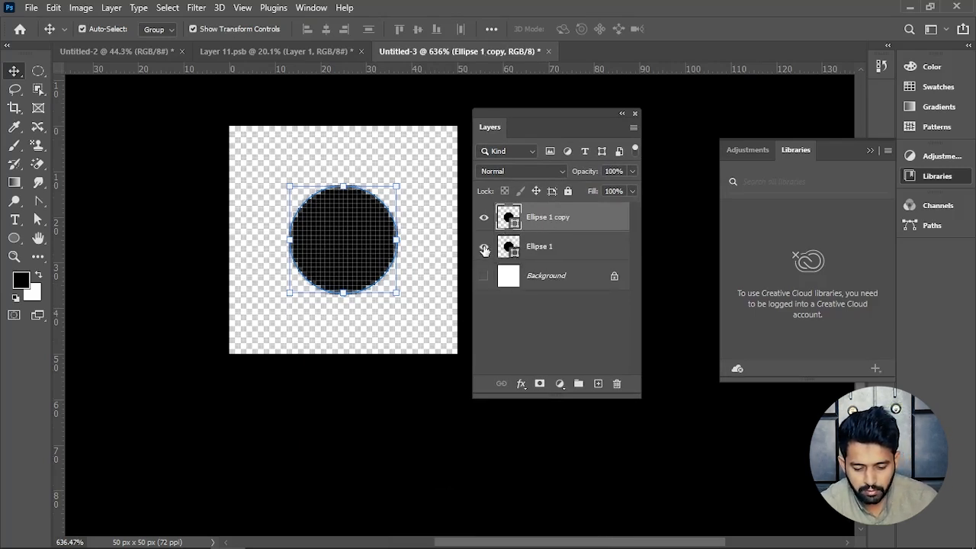
click(484, 248)
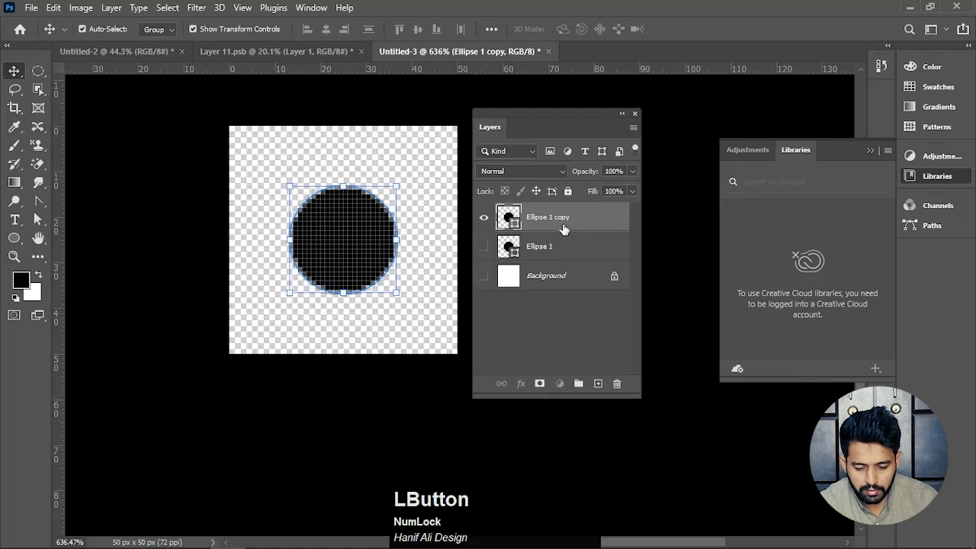
Convert the Ellipse 1 copy layer to a smart object and move the Layers panel away from the canvas.
right_click(563, 229)
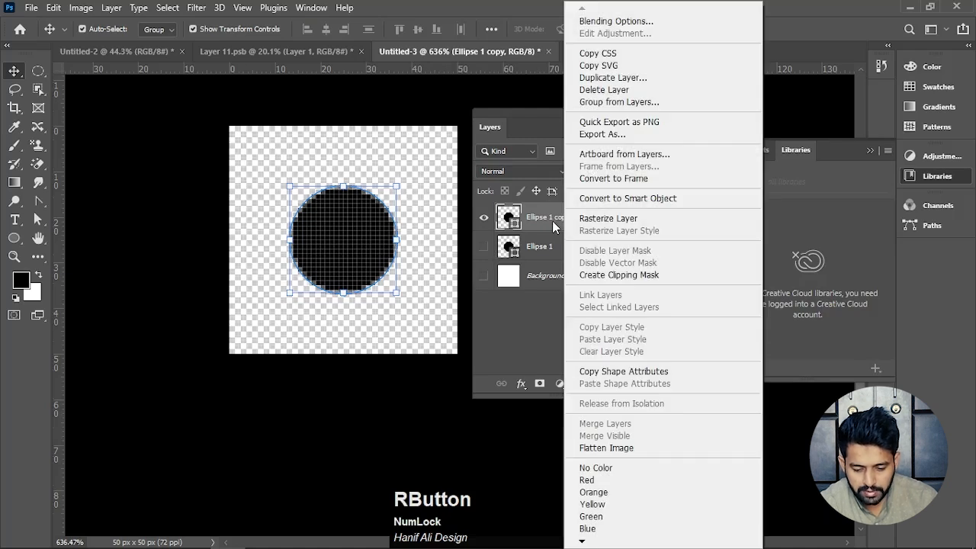
click(614, 199)
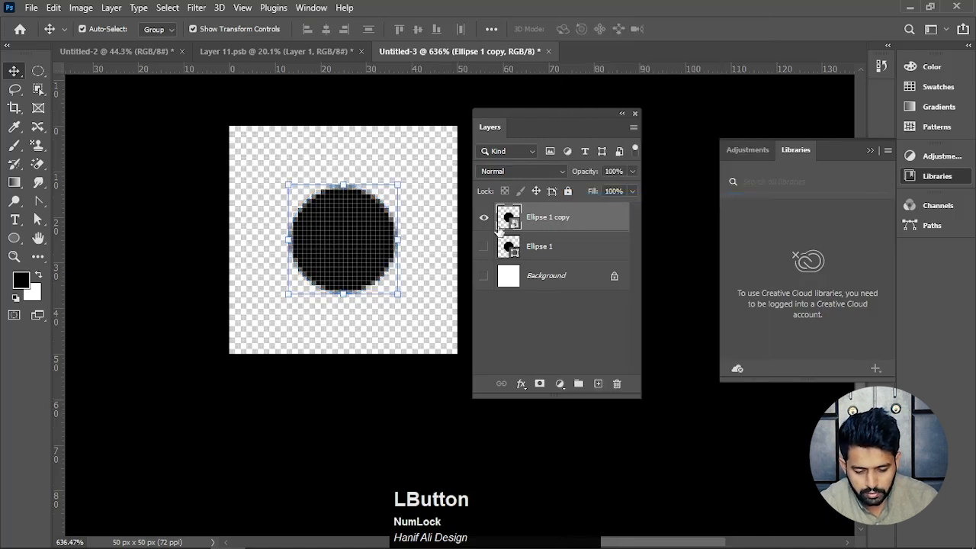
drag(527, 126, 591, 136)
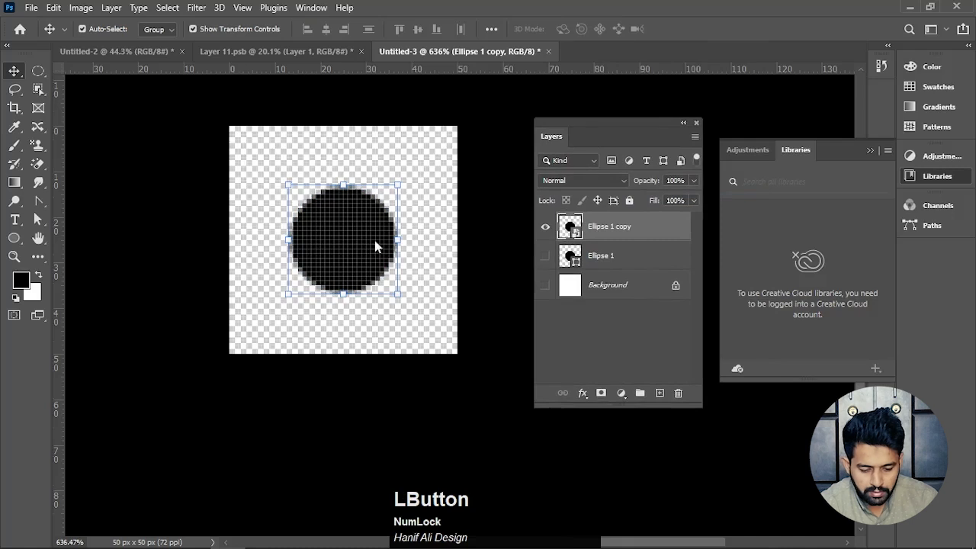
Try moving the circle off-centre on the canvas and undo the move.
drag(364, 238, 381, 219)
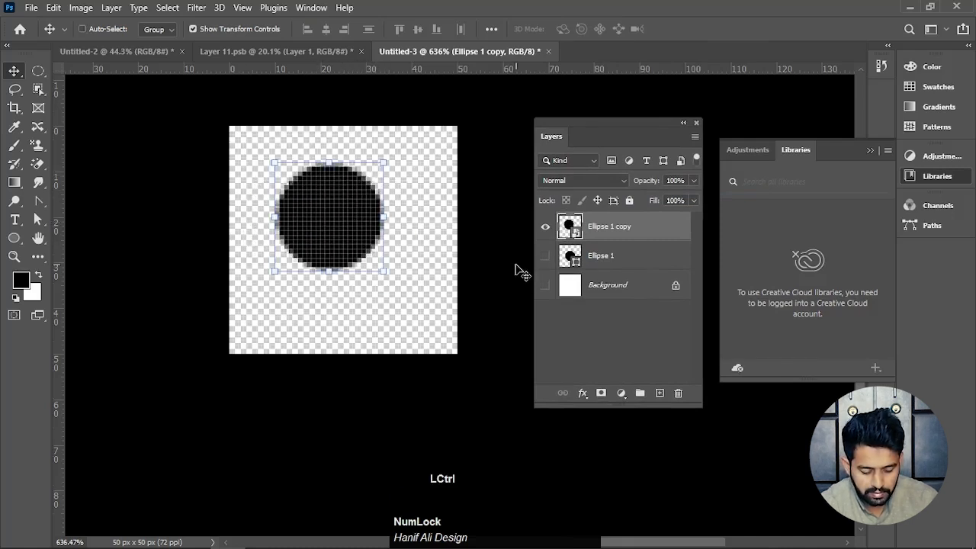
key(ctrl+z)
drag(427, 285, 451, 308)
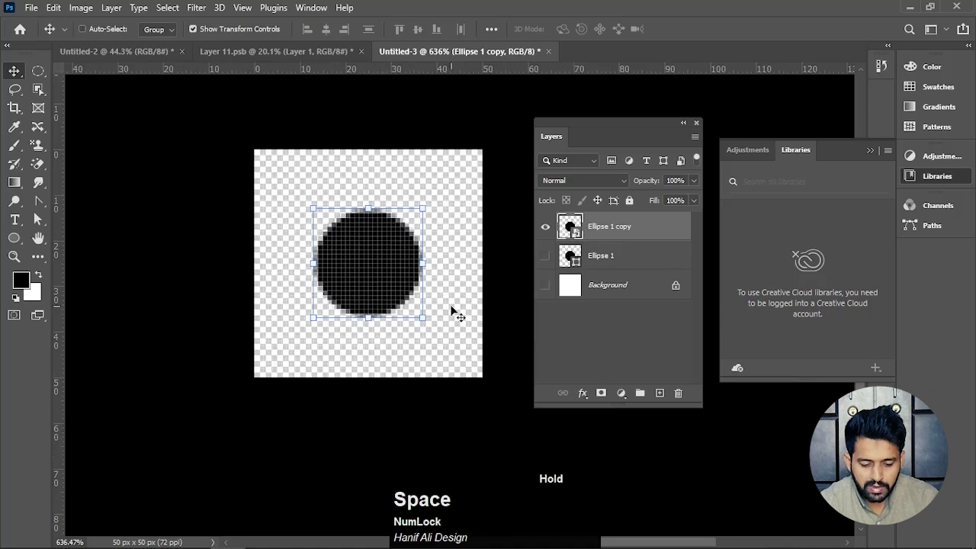
key(ctrl)
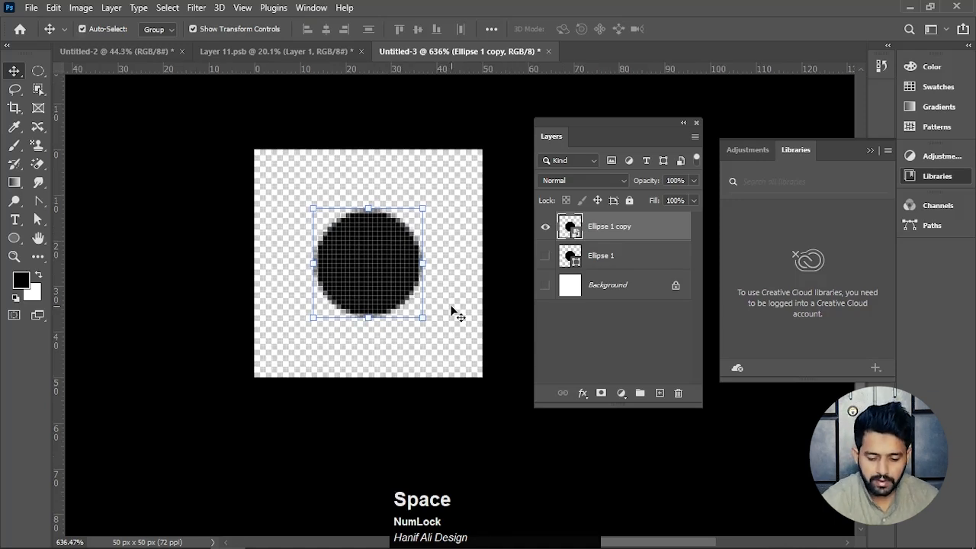
Start the Offset filter on the Ellipse 1 copy layer with undefined areas set to Wrap Around, keeping the dialog clear of the circle.
click(613, 231)
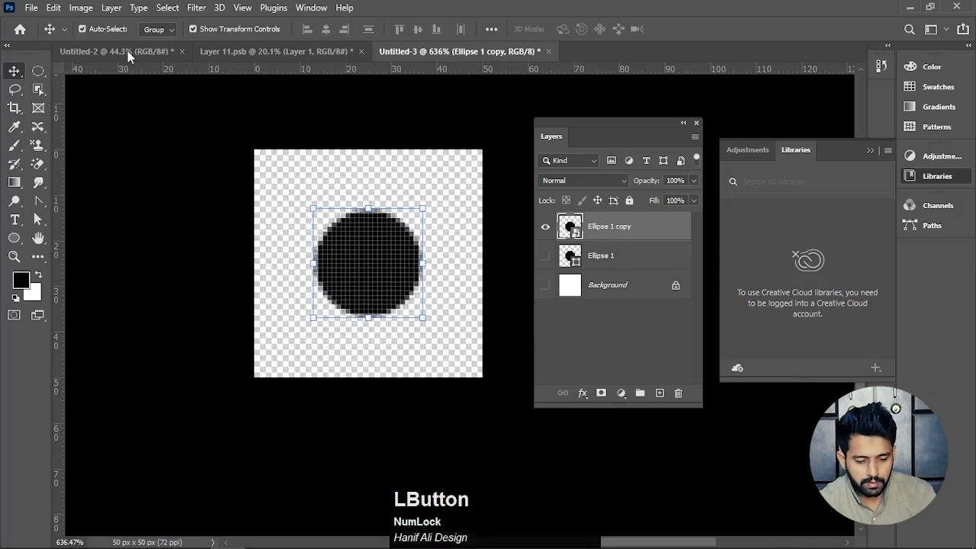
click(196, 8)
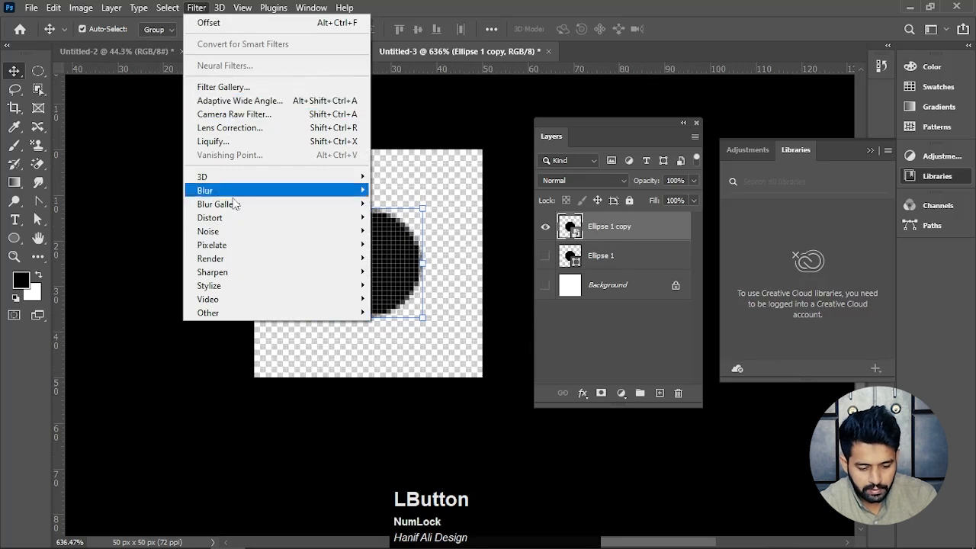
mouse_move(240, 314)
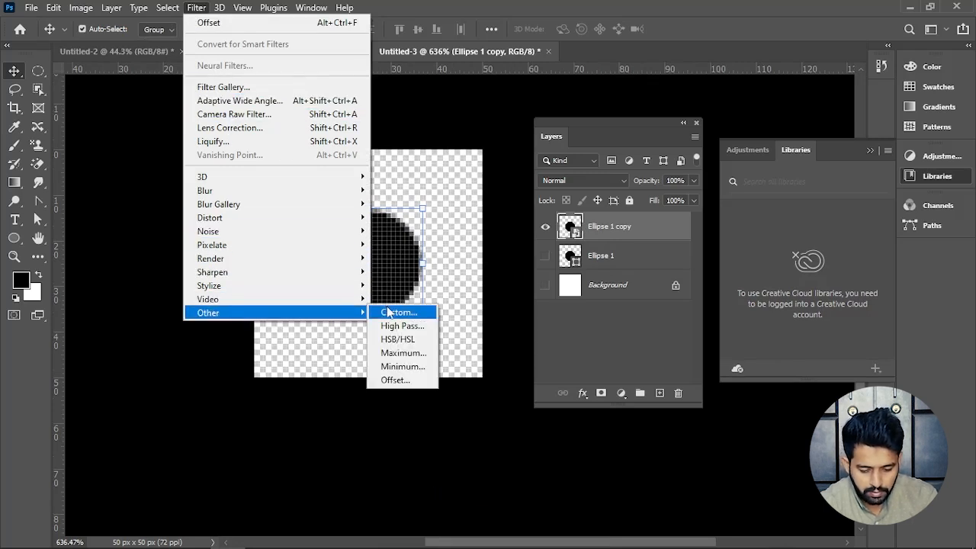
click(397, 379)
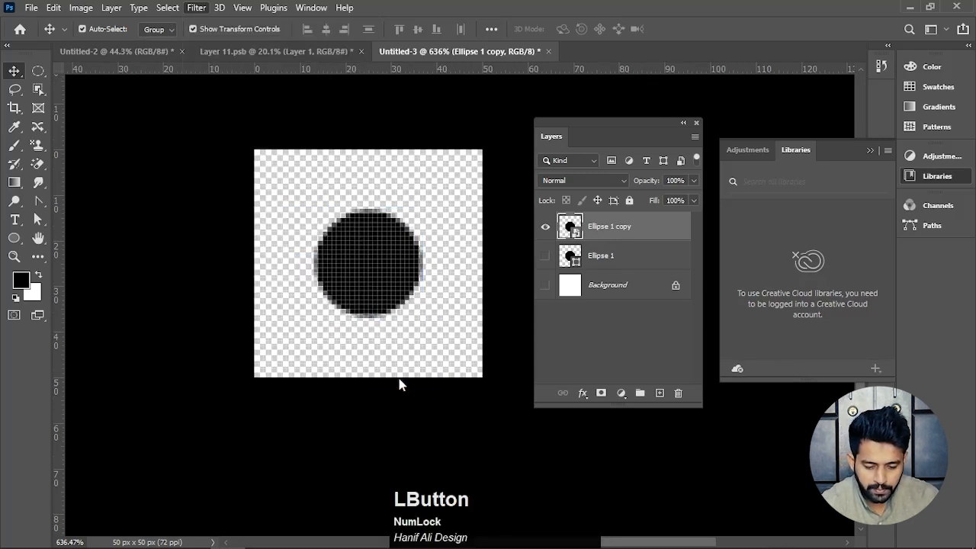
drag(638, 159, 546, 140)
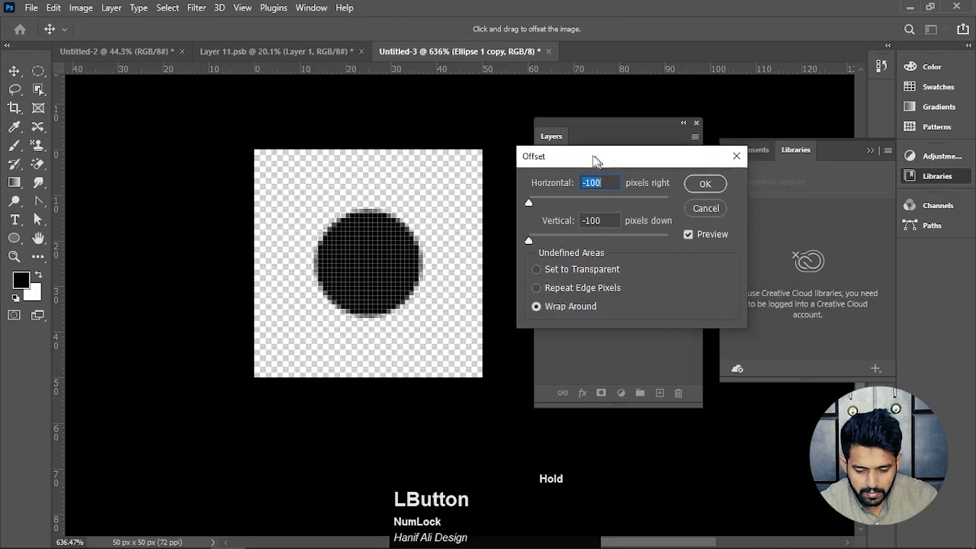
drag(539, 90, 537, 93)
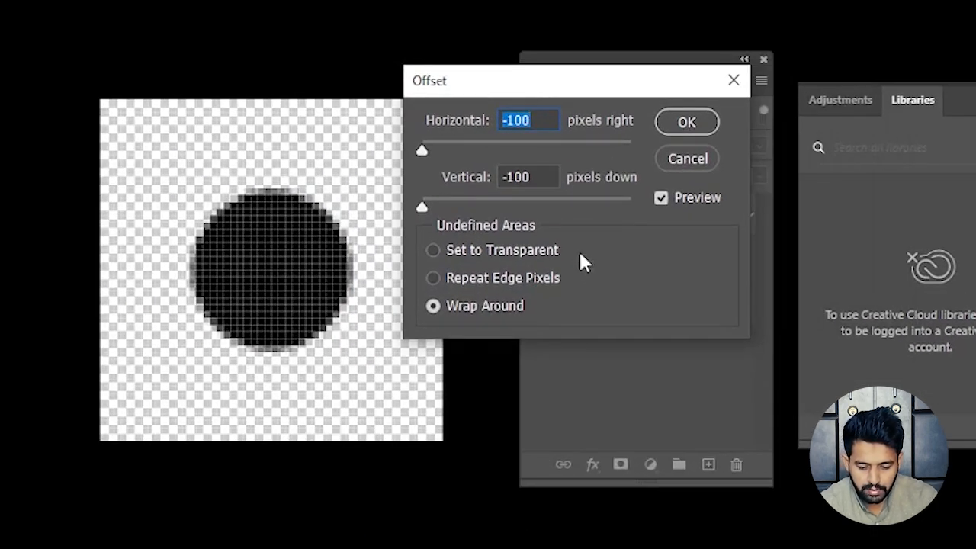
click(432, 305)
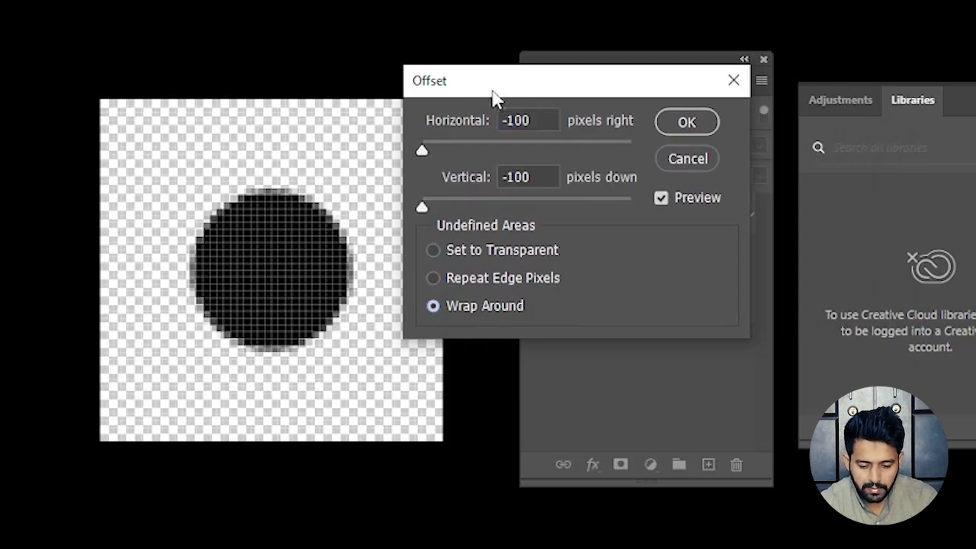
drag(492, 93, 485, 128)
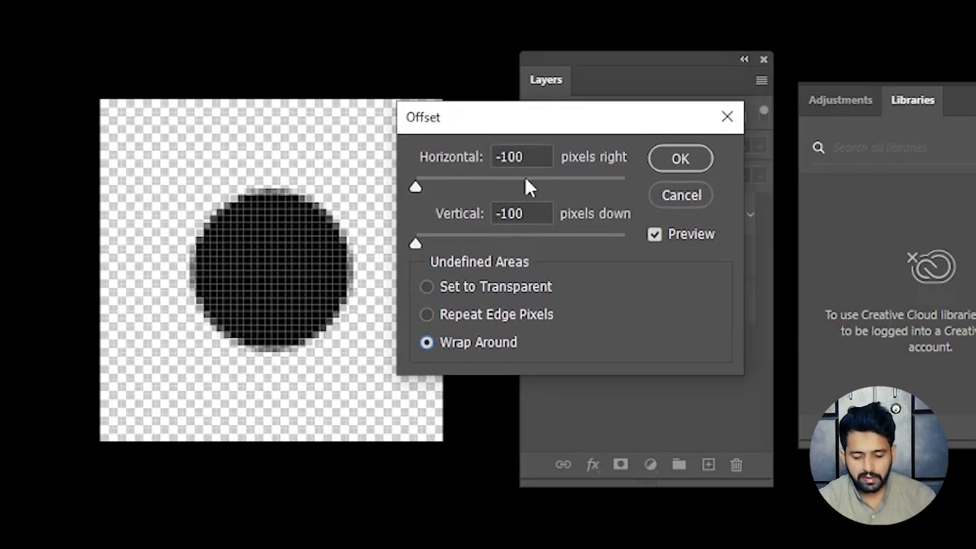
mouse_move(418, 194)
mouse_down()
mouse_move(447, 196)
mouse_move(417, 209)
mouse_up()
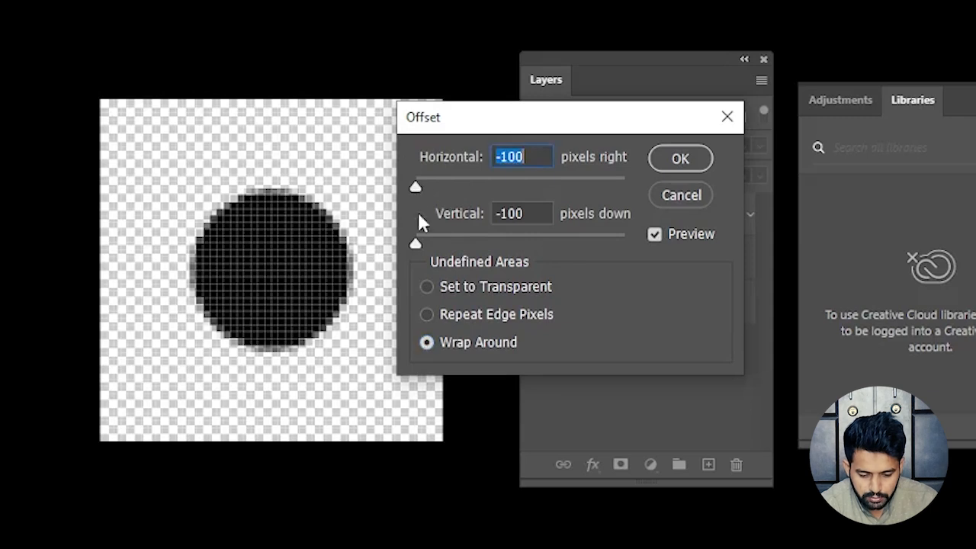
key(Tab)
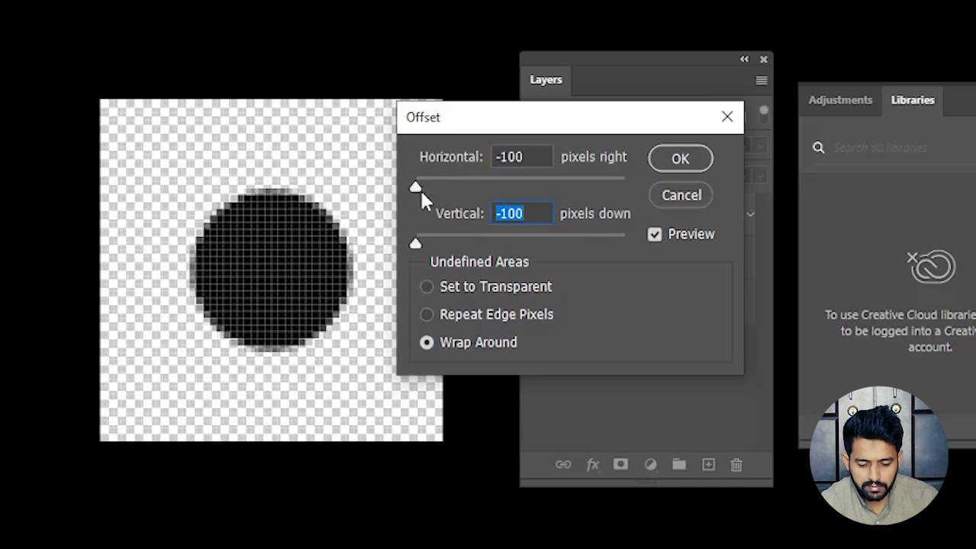
drag(491, 129, 550, 146)
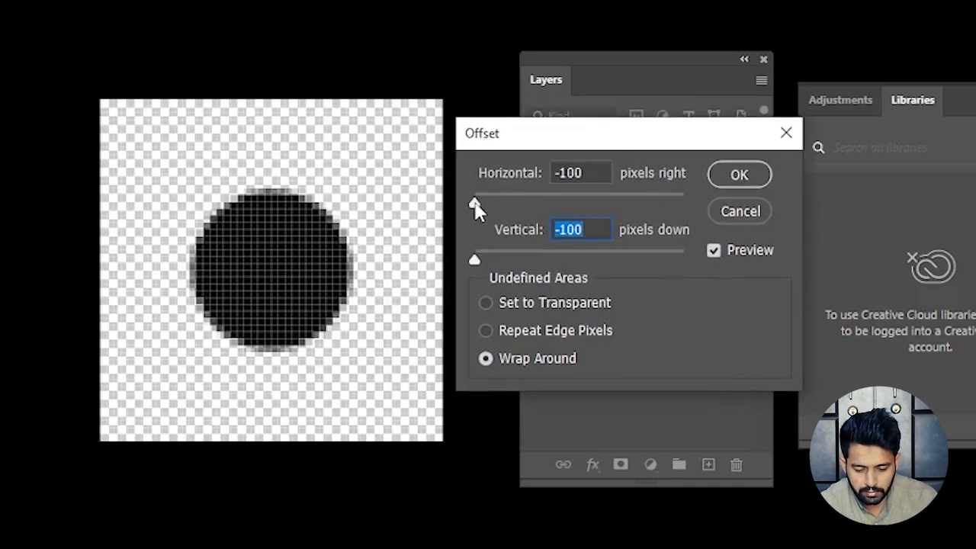
Try a horizontal offset of -81 pixels so the circle wraps across the side edges of the tile.
drag(474, 204, 480, 206)
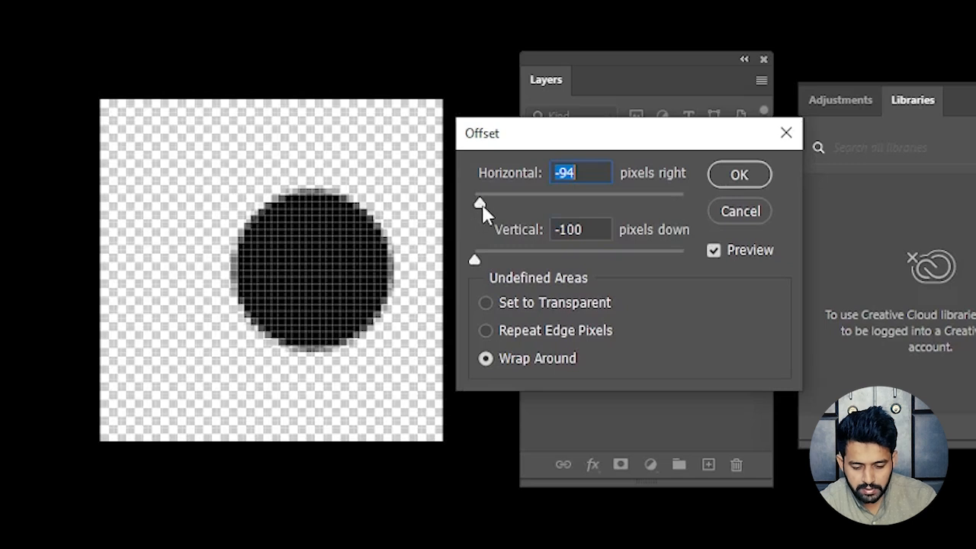
drag(482, 206, 490, 207)
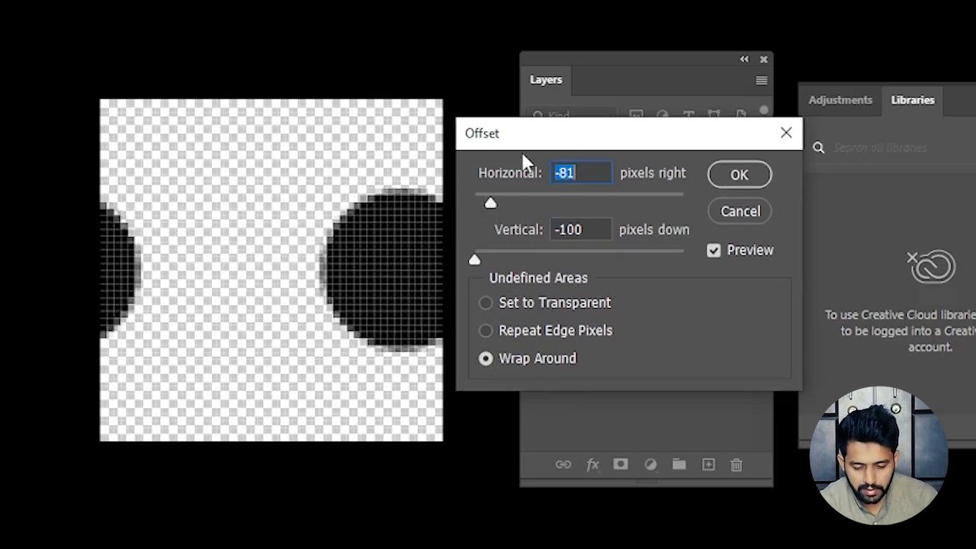
drag(538, 146, 558, 155)
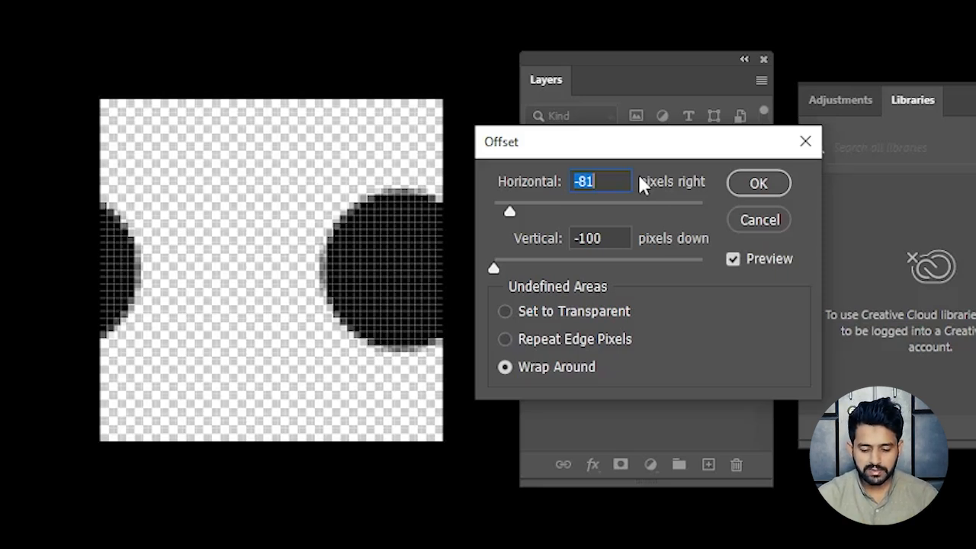
Try raising the horizontal offset gradually to -26 pixels and reset it to -100.
key(Up)
key(Up)
key(Up)
key(Up)
key(Up)
key(Up)
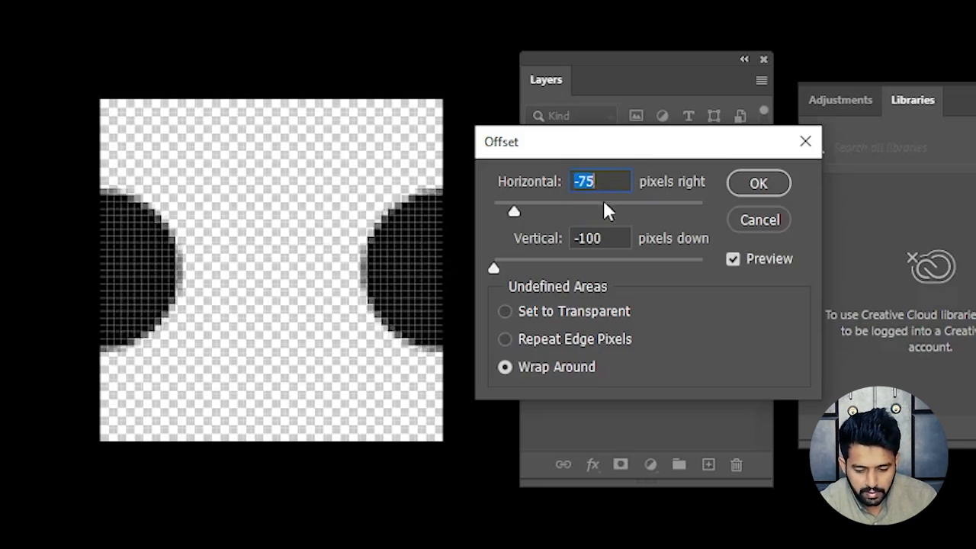
key(Up)
key(Up)
key(Up)
key(Up)
key(Up)
key(Up)
key(Up)
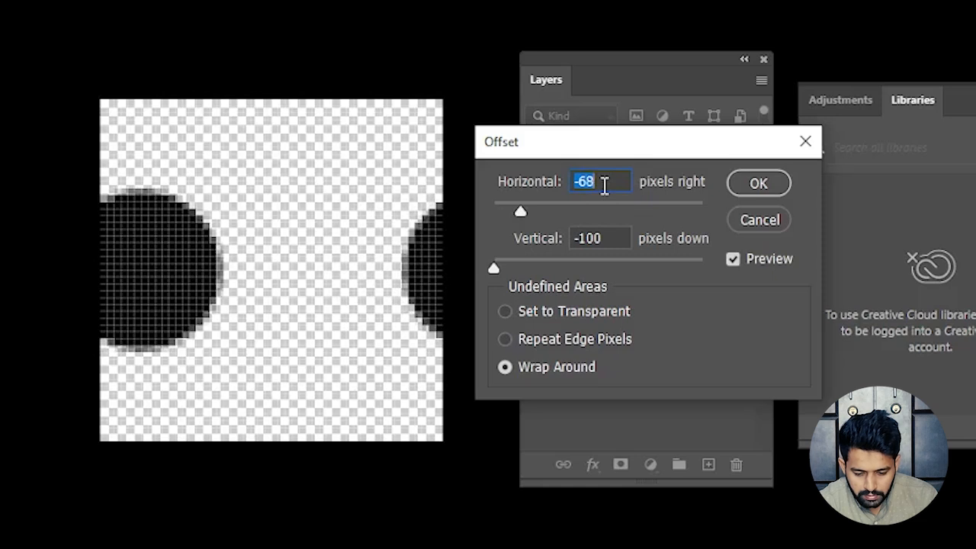
key(Up)
key(Up)
key(Up)
key(Up)
key(Up)
key(Up)
key(Up)
key(Up)
key(Up)
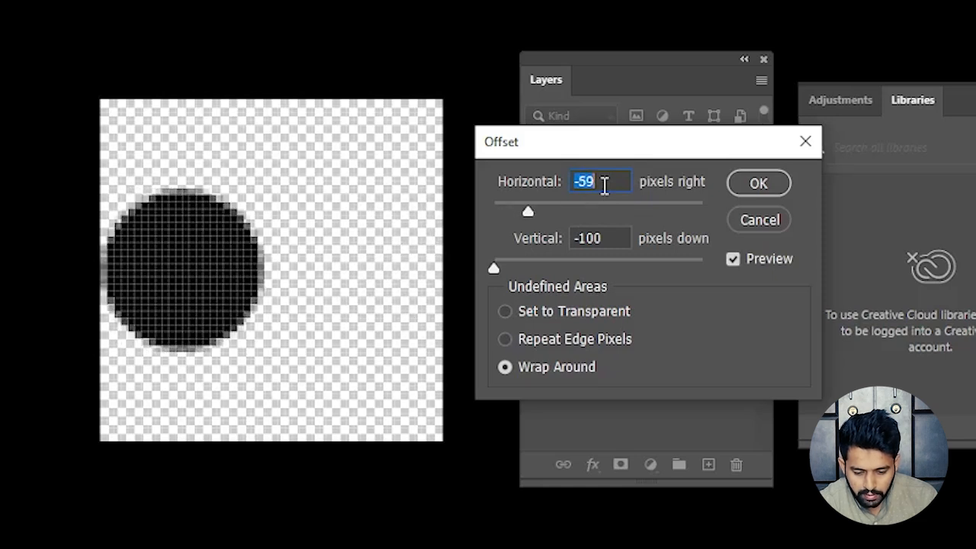
key(Up)
key(Up)
key(Up)
key(Up)
key(Up)
key(Up)
key(Up)
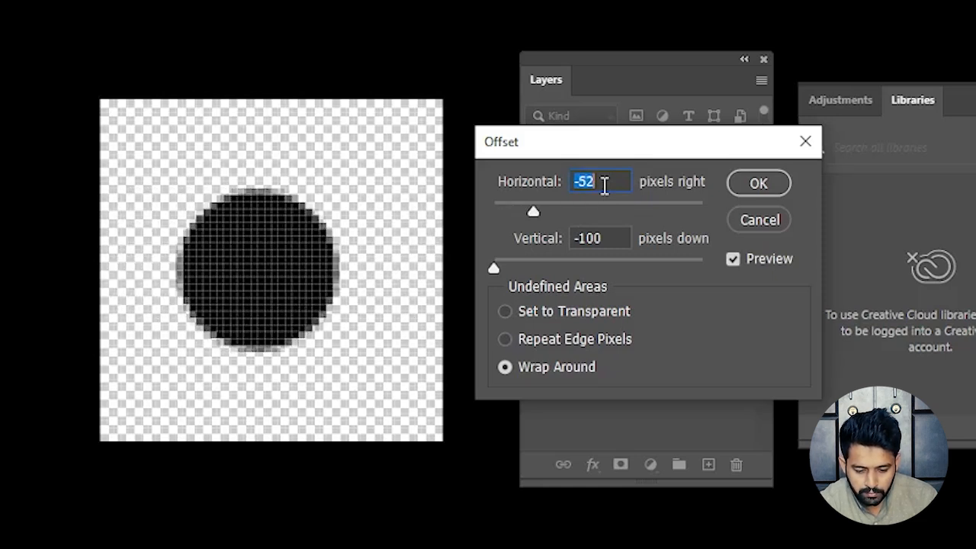
key(Up)
key(Up)
key(Up)
key(Up)
key(Up)
key(Up)
key(Up)
key(Up)
key(Up)
key(Up)
key(Up)
key(Up)
key(Up)
key(Up)
key(Up)
key(Up)
key(Up)
key(Up)
key(Up)
key(Up)
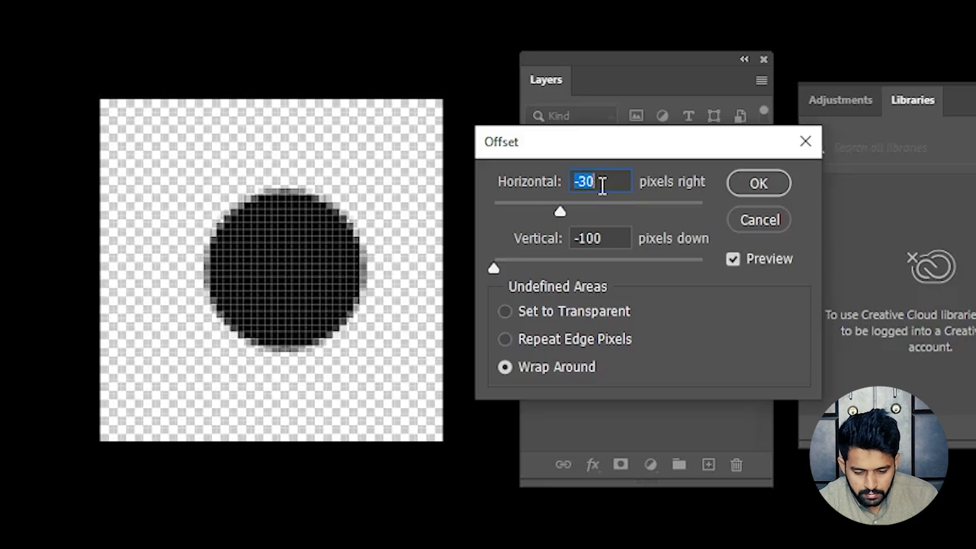
key(Up)
key(Up)
key(Up)
key(Up)
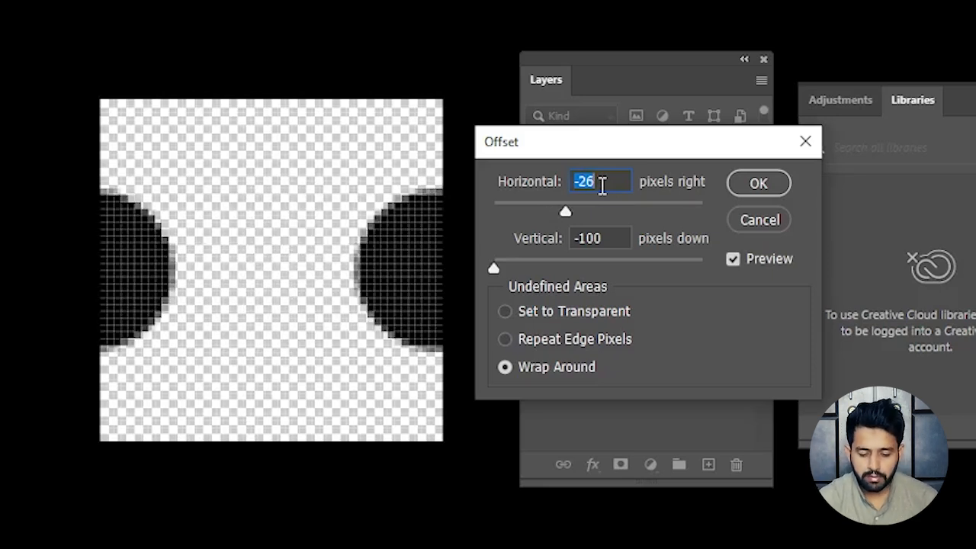
drag(564, 213, 456, 221)
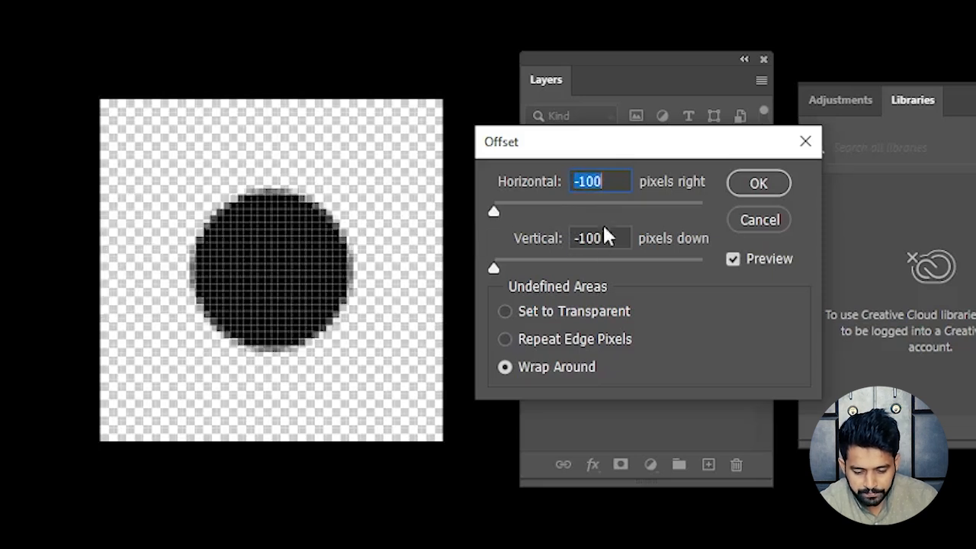
Try raising the vertical offset gradually to -71 pixels and reset it to -100.
click(618, 238)
key(Up)
key(Up)
key(Up)
key(Up)
key(Up)
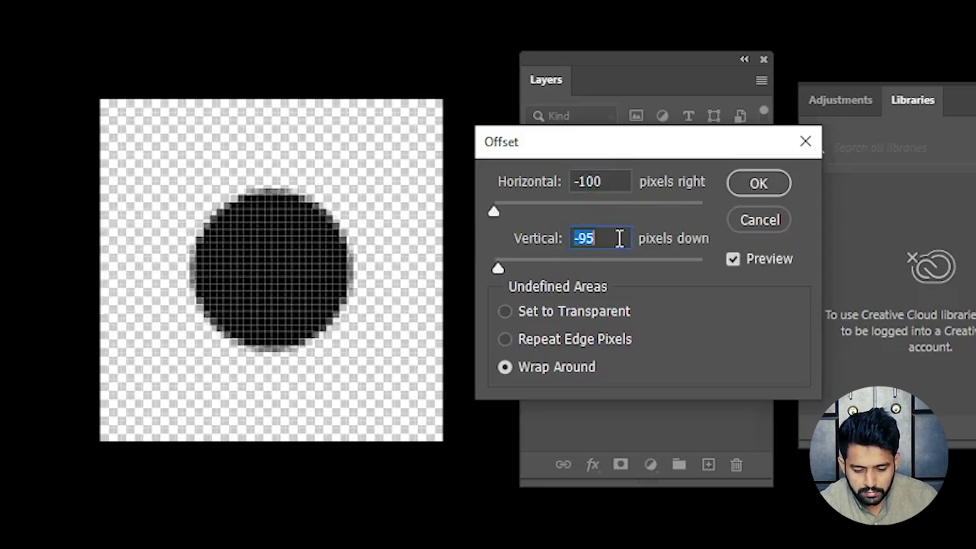
key(Up)
key(Up)
key(Up)
key(Up)
key(Up)
key(Up)
key(Up)
key(Up)
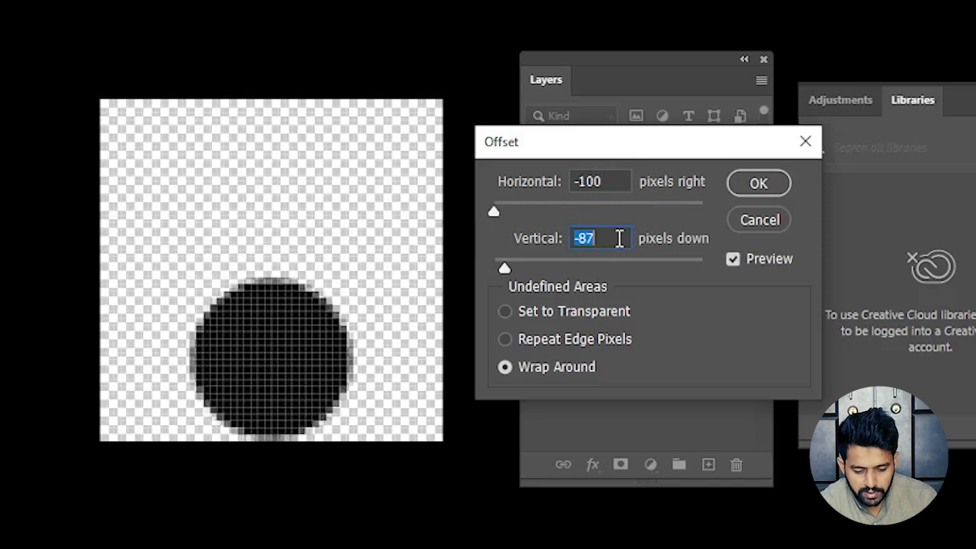
key(Up)
key(Up)
key(Up)
key(Up)
key(Up)
key(Up)
key(Up)
key(Up)
key(Up)
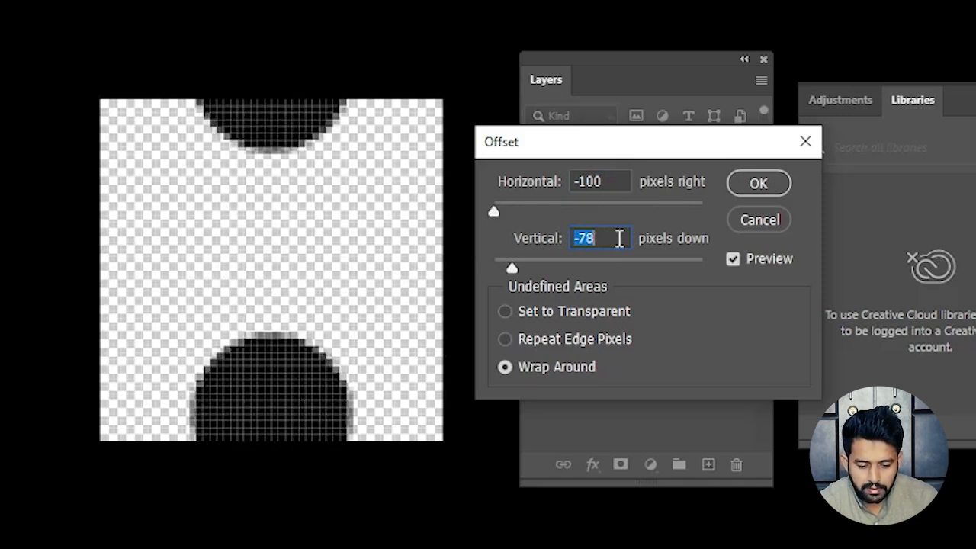
key(Up)
key(Up)
key(Up)
key(Up)
key(Up)
key(Up)
key(Up)
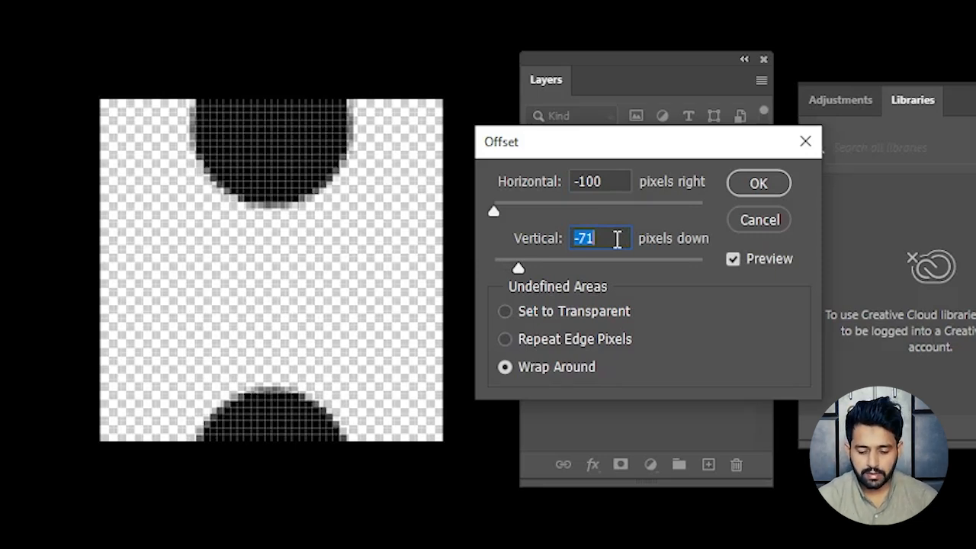
drag(518, 268, 457, 278)
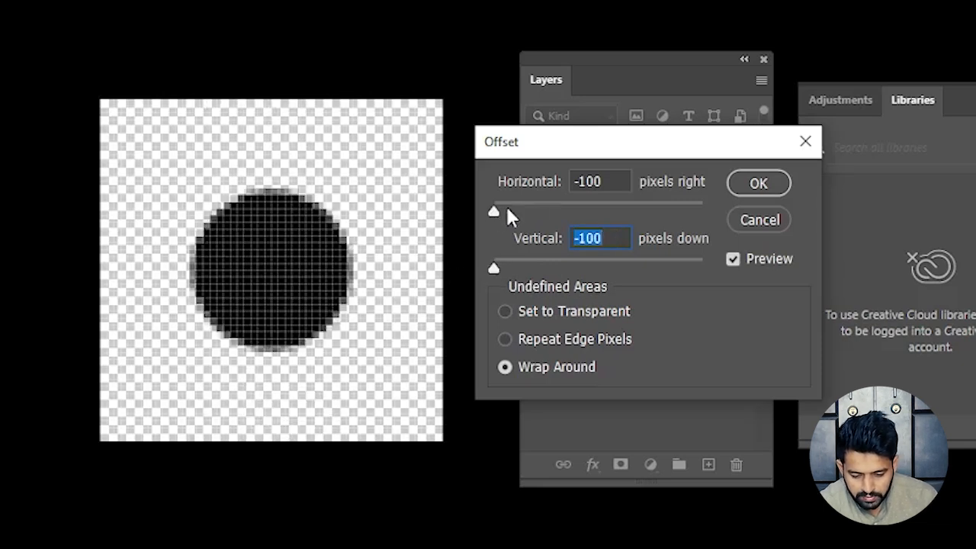
Set the horizontal offset to -75 pixels so the circle splits evenly across the tile's side edges.
click(610, 181)
key(Up)
key(Up)
key(Up)
key(Up)
key(Up)
key(Up)
key(Up)
key(Up)
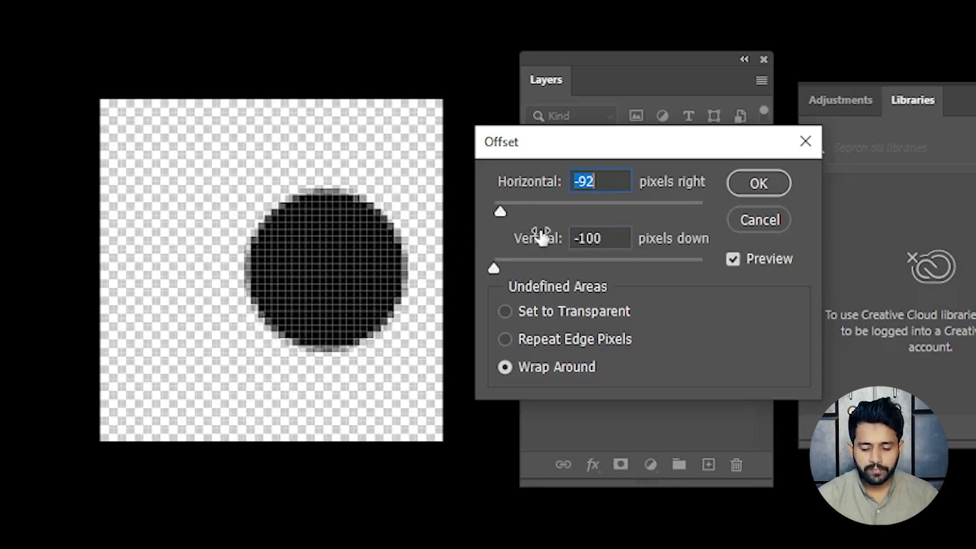
key(Up)
key(Up)
key(Up)
key(Up)
key(Up)
key(Up)
key(Up)
key(Up)
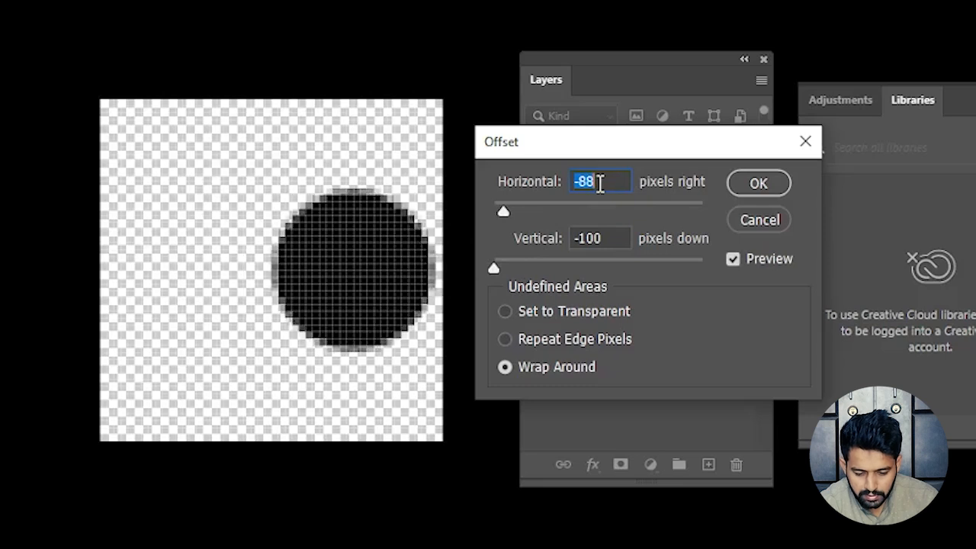
key(Up)
key(Up)
key(Up)
key(Up)
key(Up)
key(Up)
key(Up)
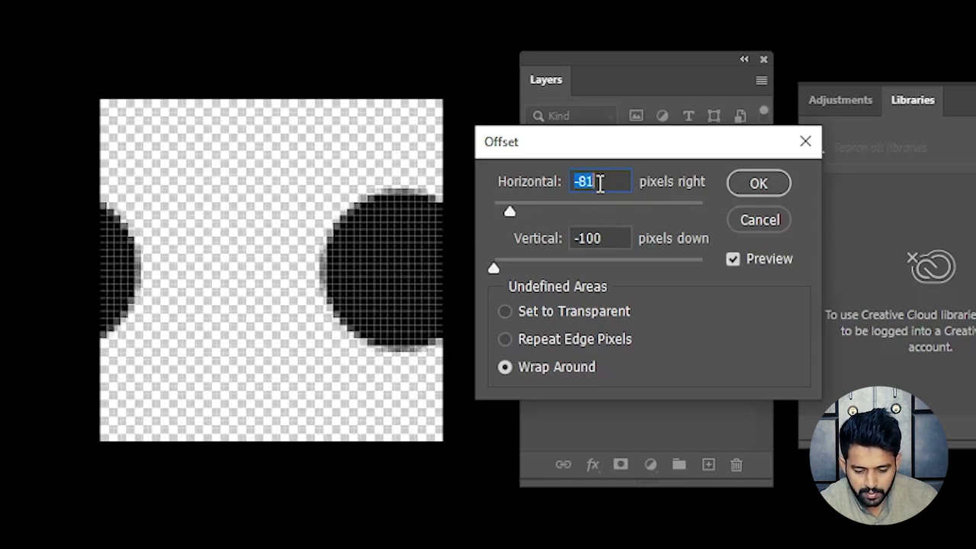
key(Up)
key(Up)
key(Up)
key(Up)
key(Up)
key(Up)
key(Up)
key(Up)
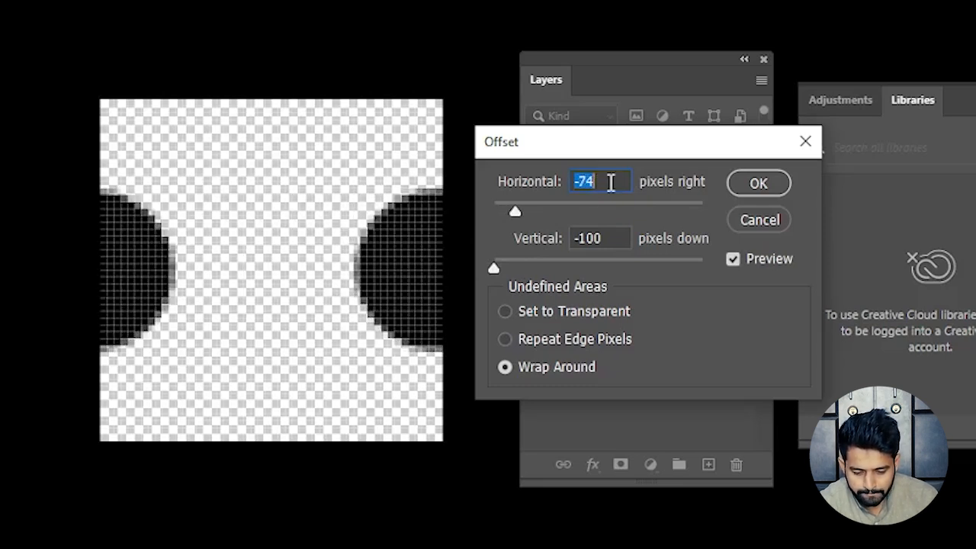
key(Up)
key(Up)
key(Up)
key(Up)
key(Up)
key(Up)
key(Up)
key(Up)
key(Up)
key(Up)
key(Up)
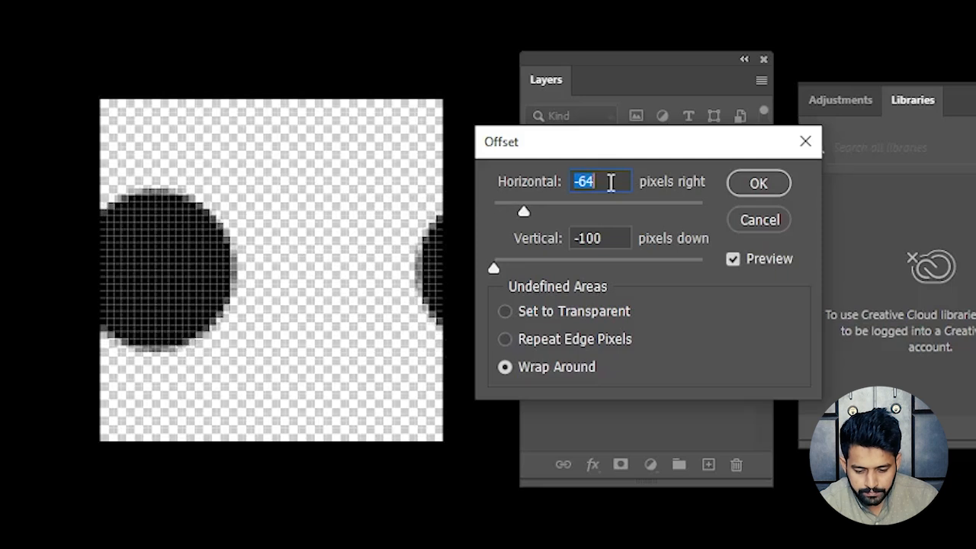
key(Down)
key(Down)
key(Down)
key(Down)
key(Down)
key(Down)
key(Down)
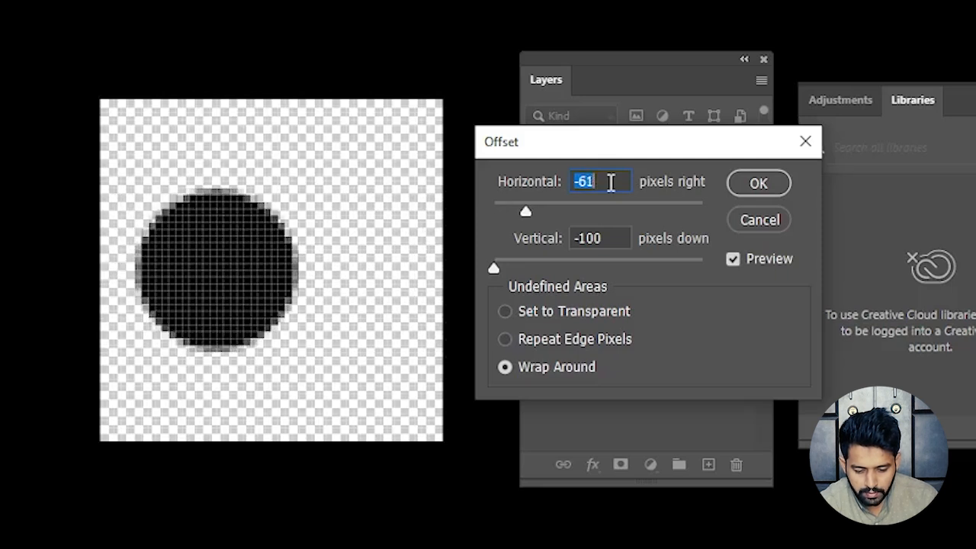
key(Down)
key(Down)
key(Down)
key(Down)
key(Down)
key(Down)
key(Down)
key(Down)
key(Down)
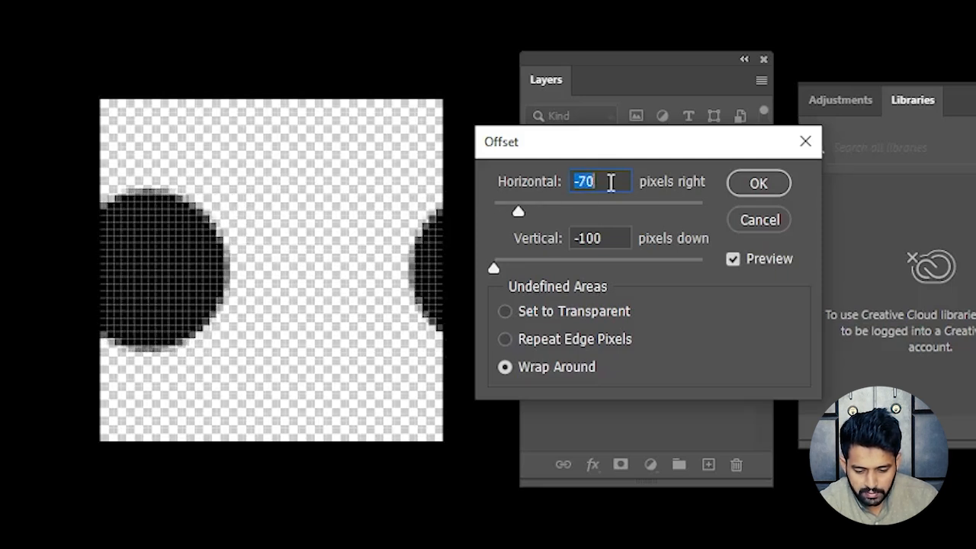
key(Down)
key(Down)
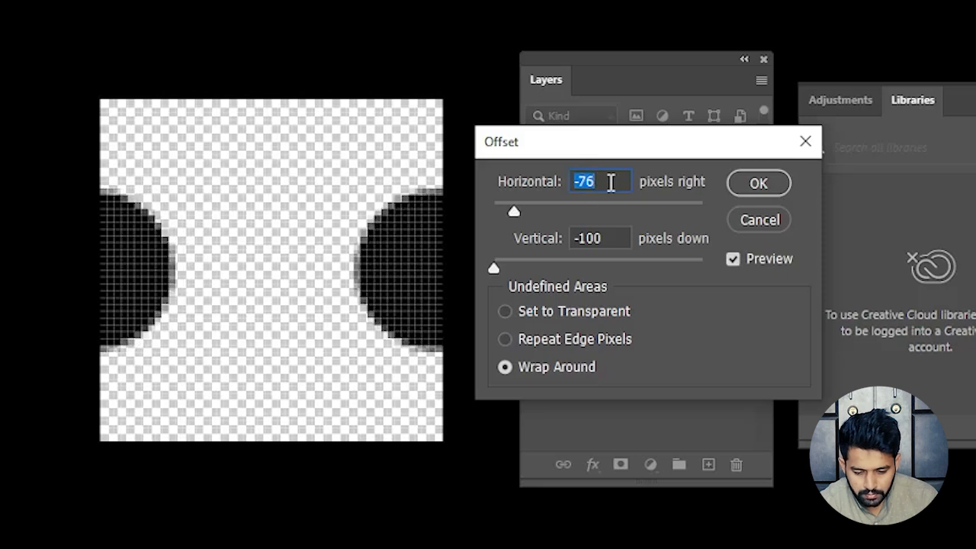
key(Down)
key(Up)
key(Up)
key(Up)
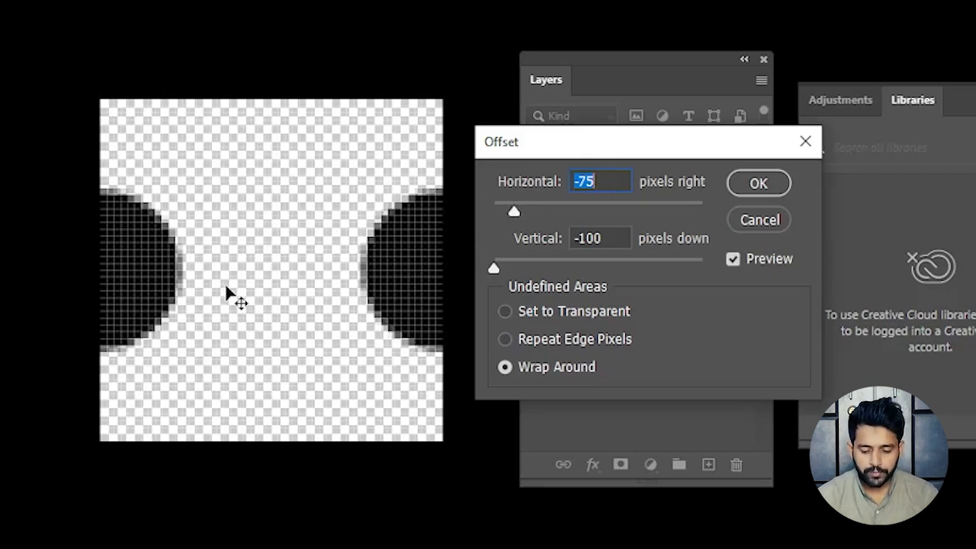
click(611, 237)
double_click(610, 238)
text(-)
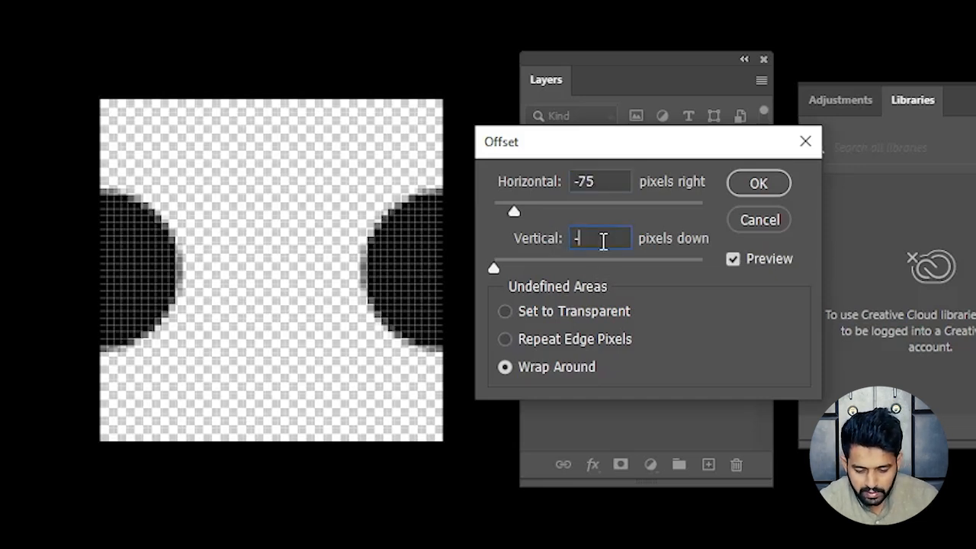
click(497, 271)
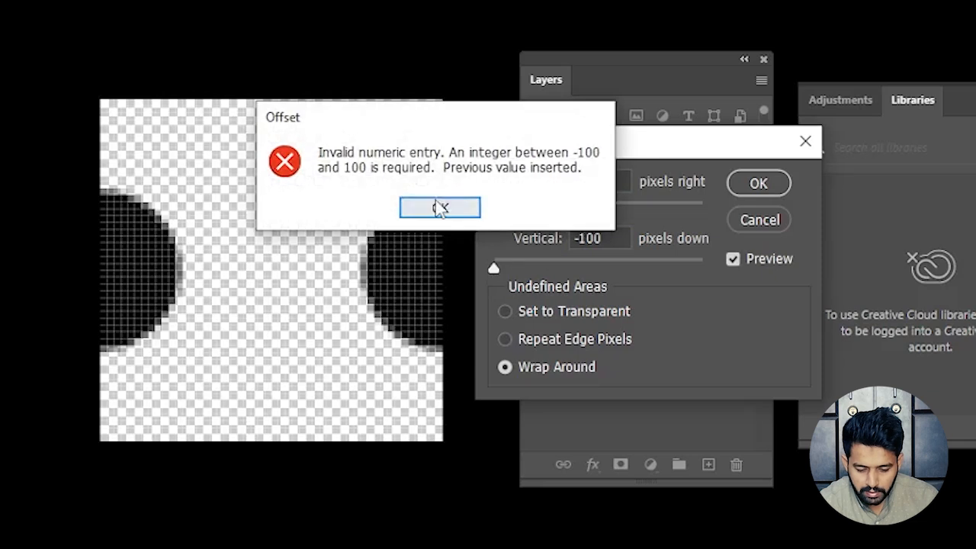
click(439, 207)
text(+13)
scroll(604, 237, down, 16)
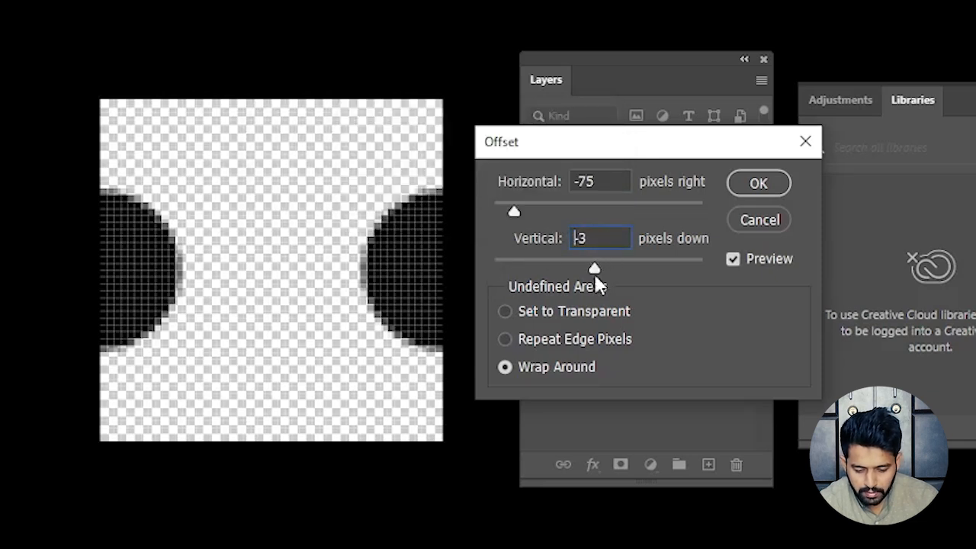
drag(599, 276, 462, 283)
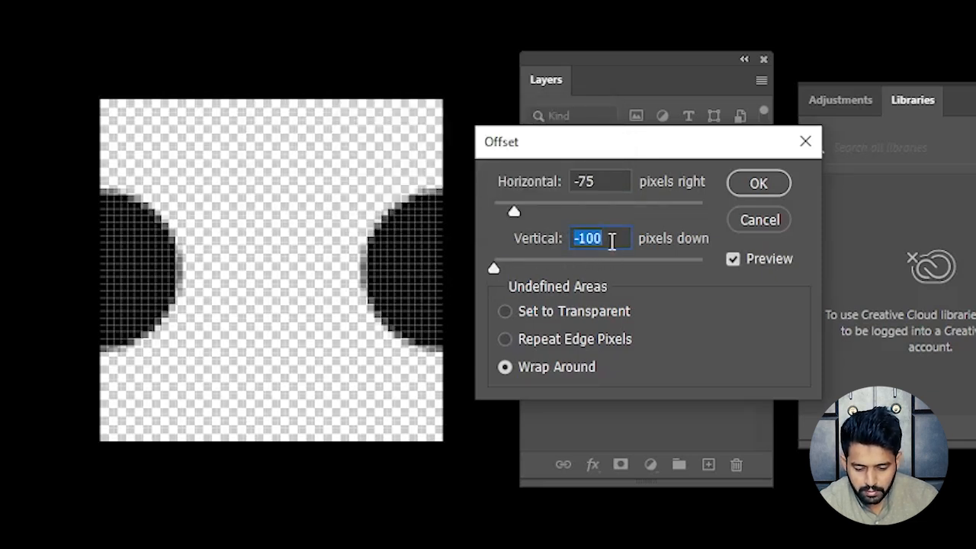
Set the vertical offset to -75 pixels so quarter circles fill the tile's corners, and apply the Offset filter.
scroll(613, 238, up, 4)
scroll(611, 241, up, 4)
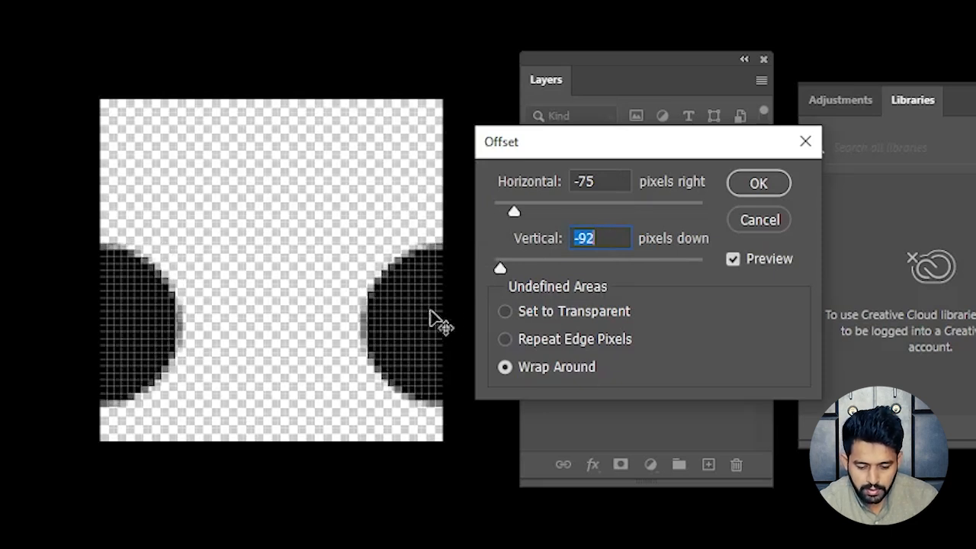
scroll(605, 235, up, 5)
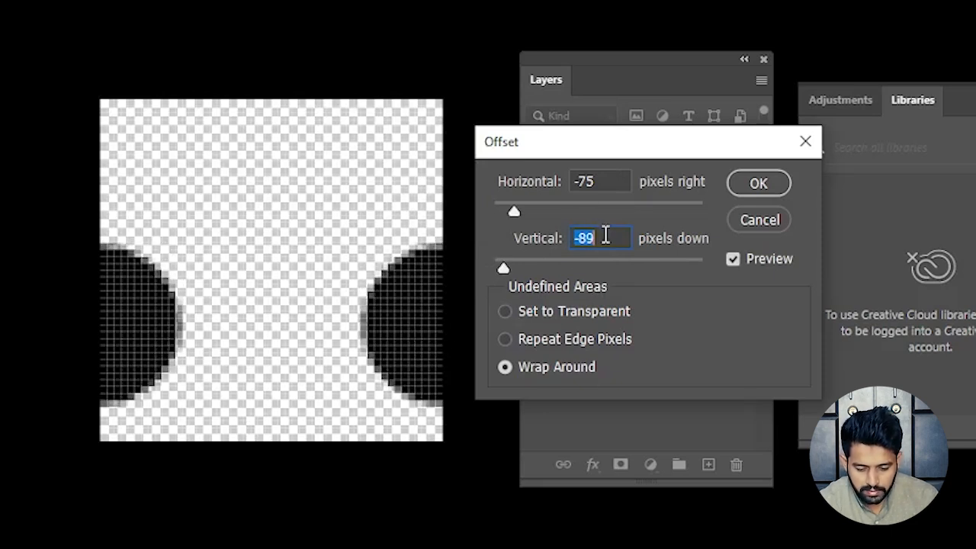
scroll(606, 236, up, 5)
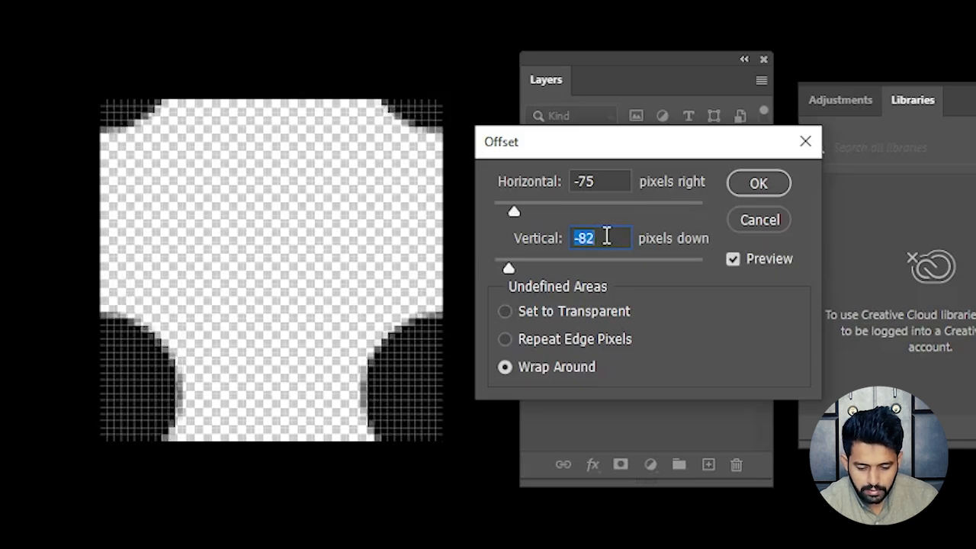
scroll(606, 237, up, 4)
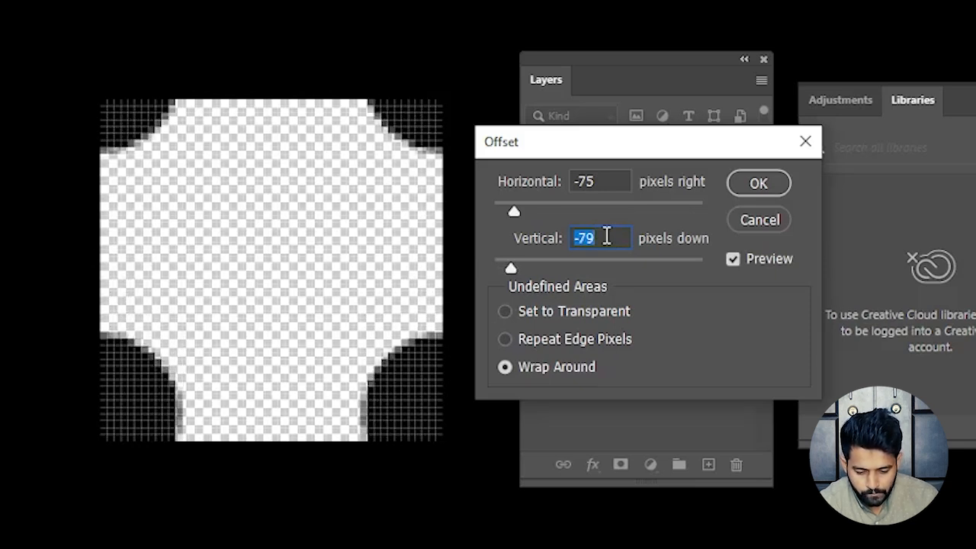
scroll(606, 236, up, 2)
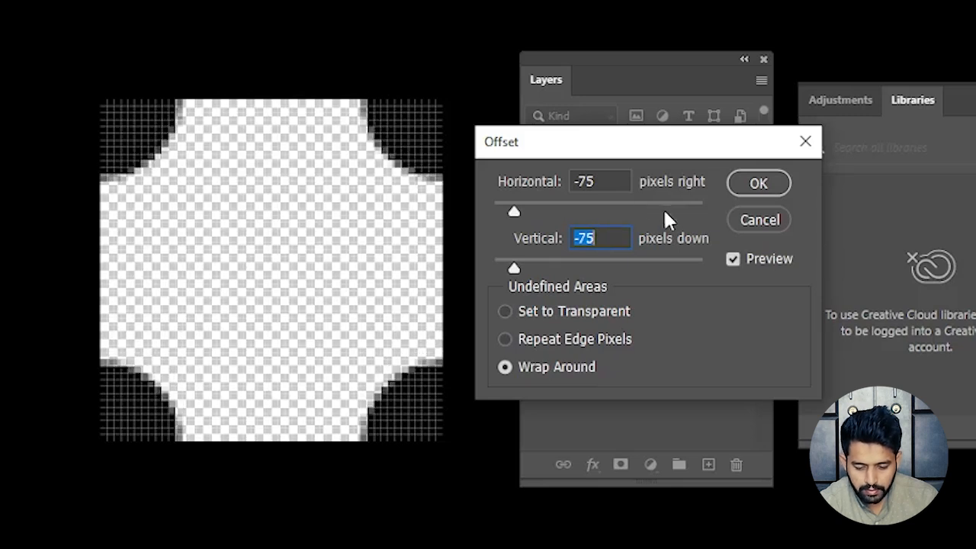
click(758, 185)
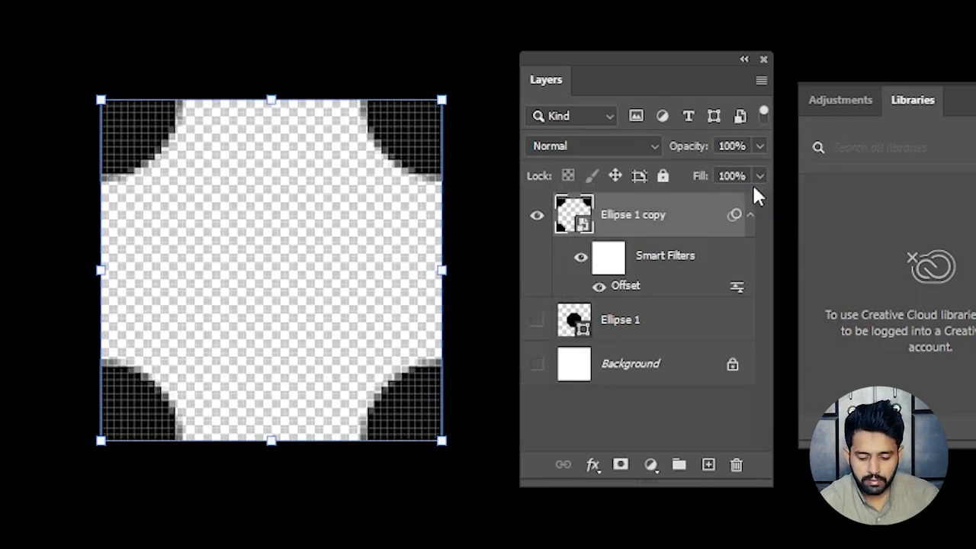
Show the Ellipse 1 layer again and stamp all visible layers into a new merged layer above it.
click(536, 323)
drag(607, 82, 650, 67)
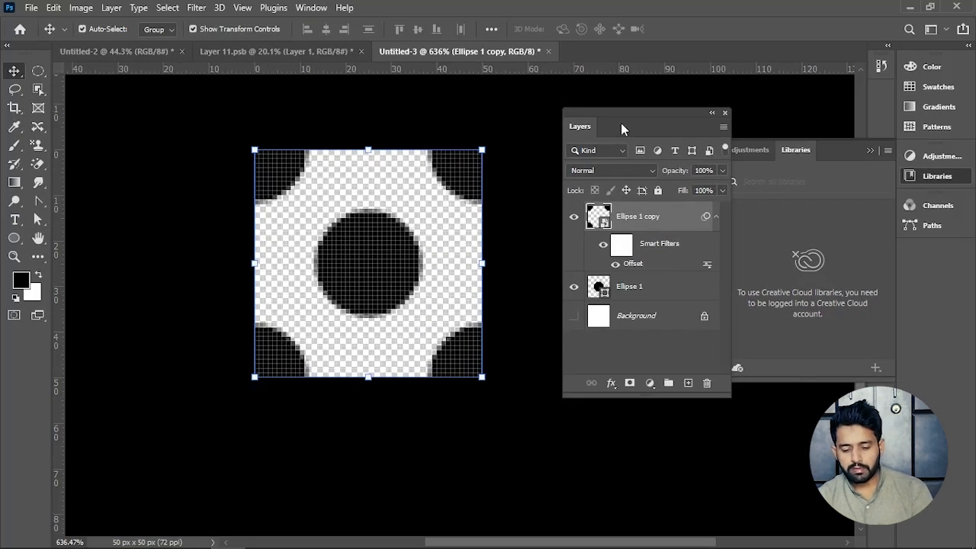
click(655, 297)
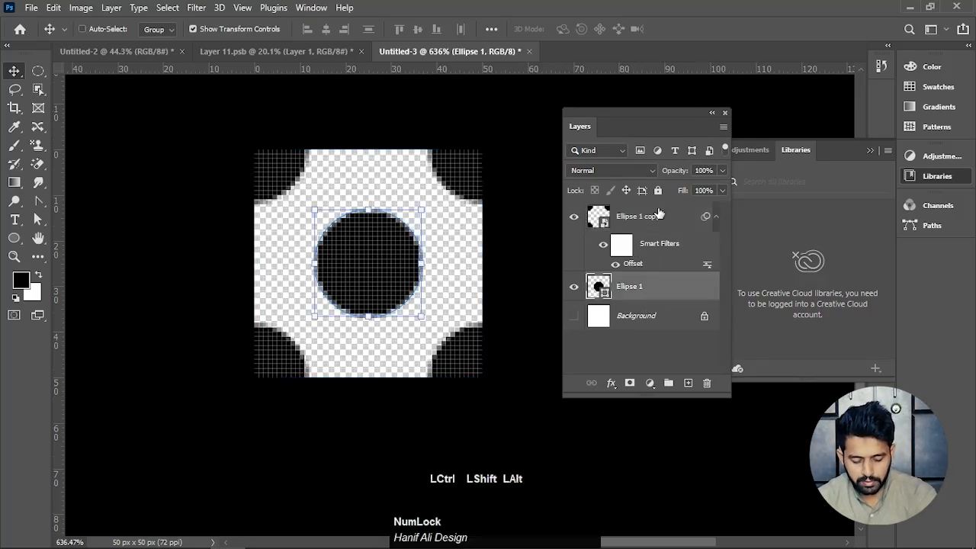
key(ctrl+shift+alt+e)
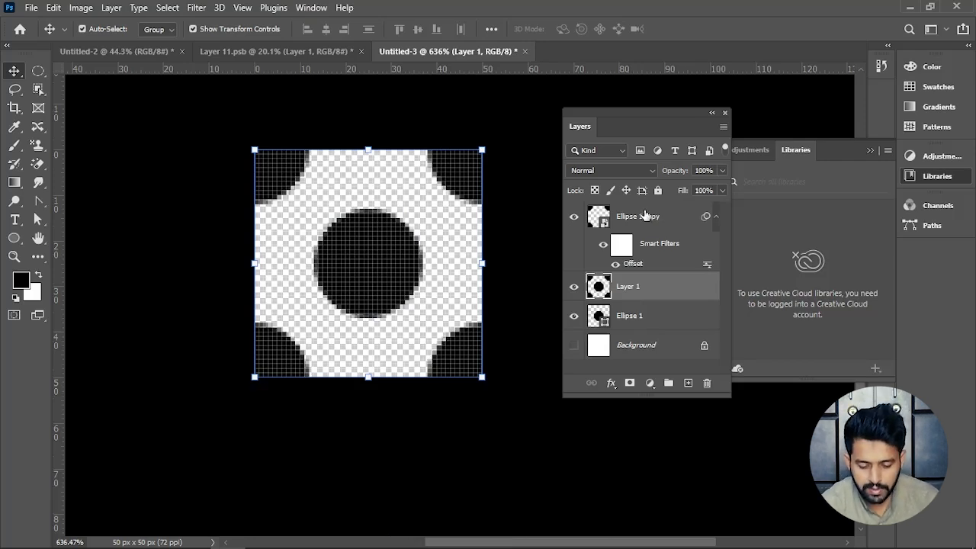
Move the merged Layer 1 to the top of the layer stack and hide the Ellipse 1 copy and Ellipse 1 layers.
click(653, 295)
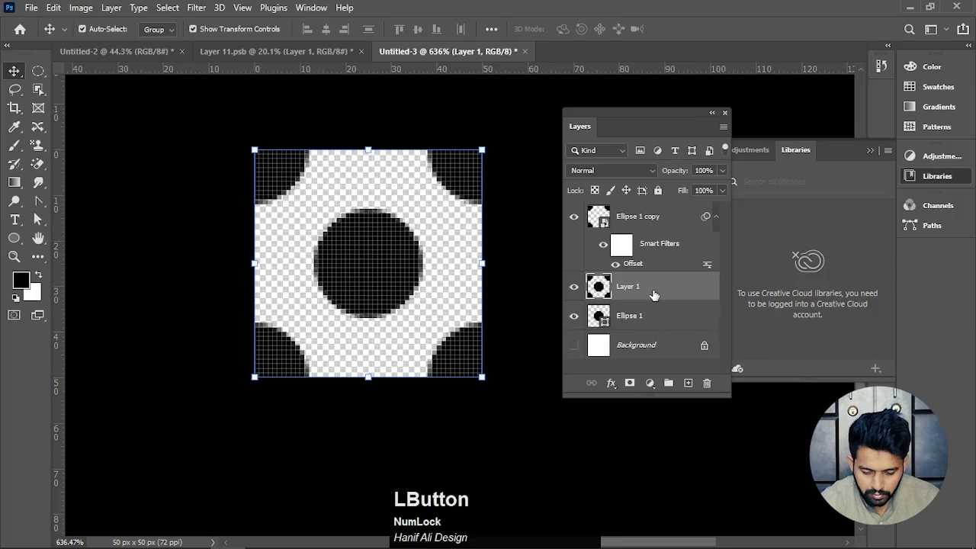
drag(653, 295, 572, 326)
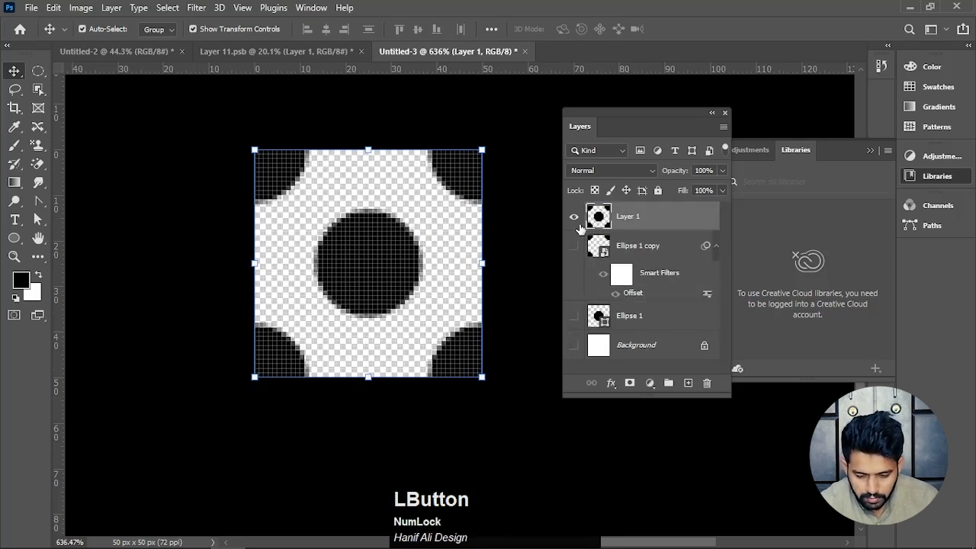
drag(416, 275, 360, 256)
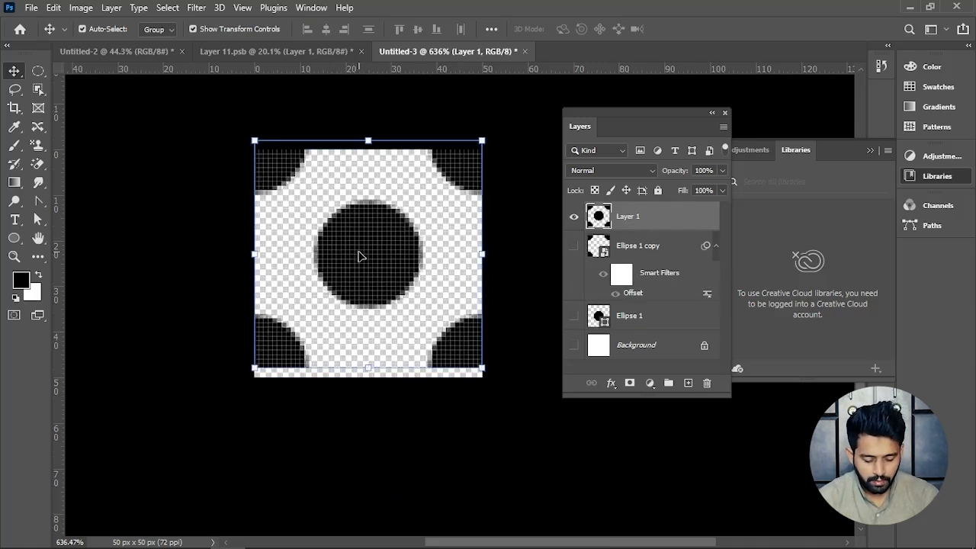
key(ctrl+z)
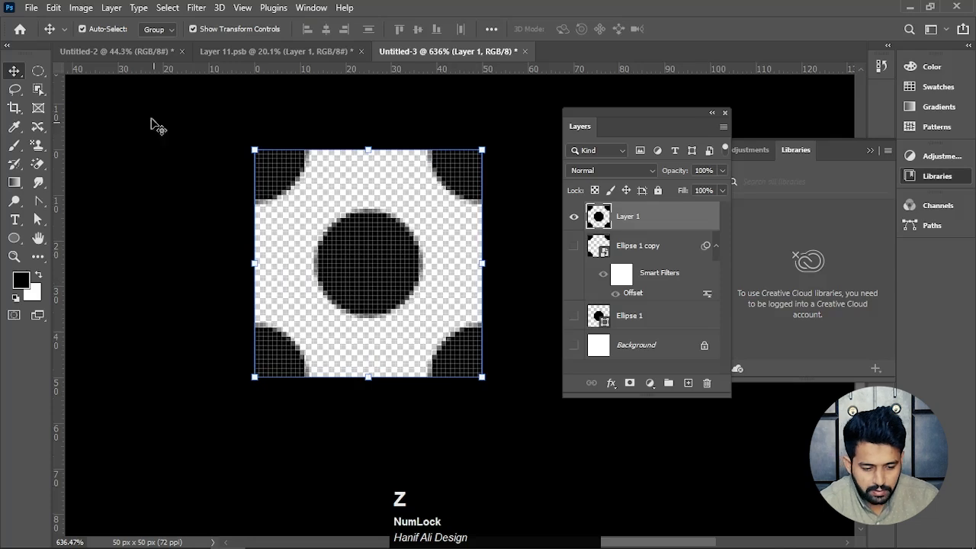
Define the merged circle tile as a custom pattern, keeping the default name.
click(51, 9)
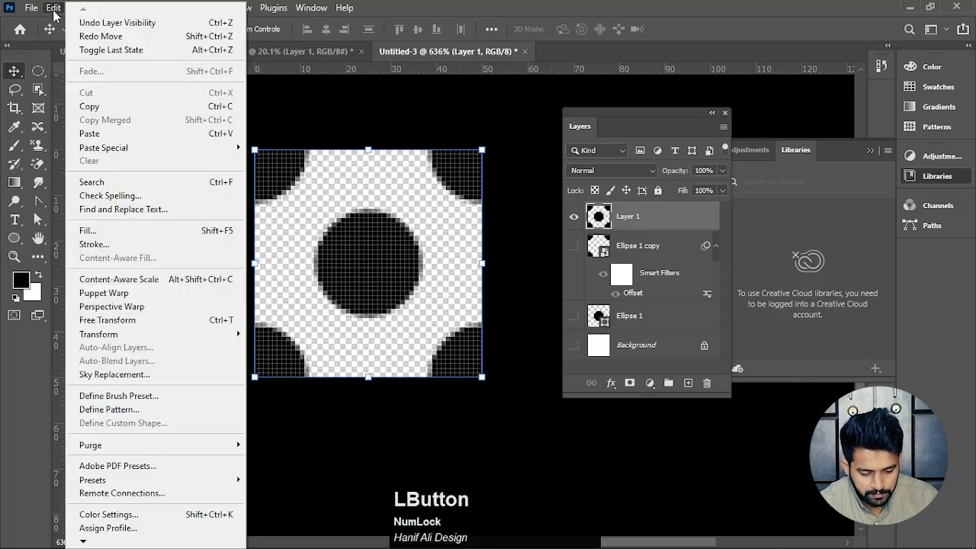
click(123, 411)
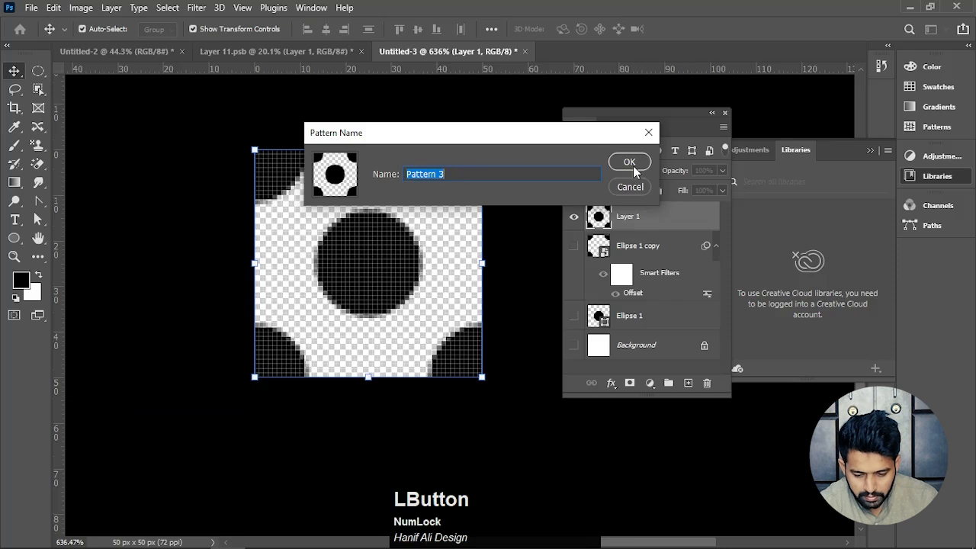
click(638, 162)
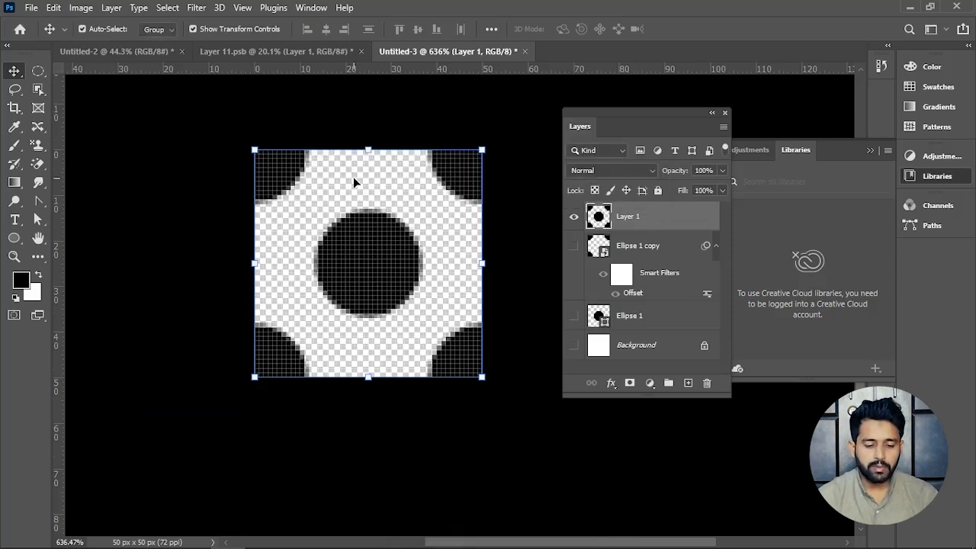
Switch to the Layer 11.psb portrait document and add a new empty layer above the photo.
click(317, 53)
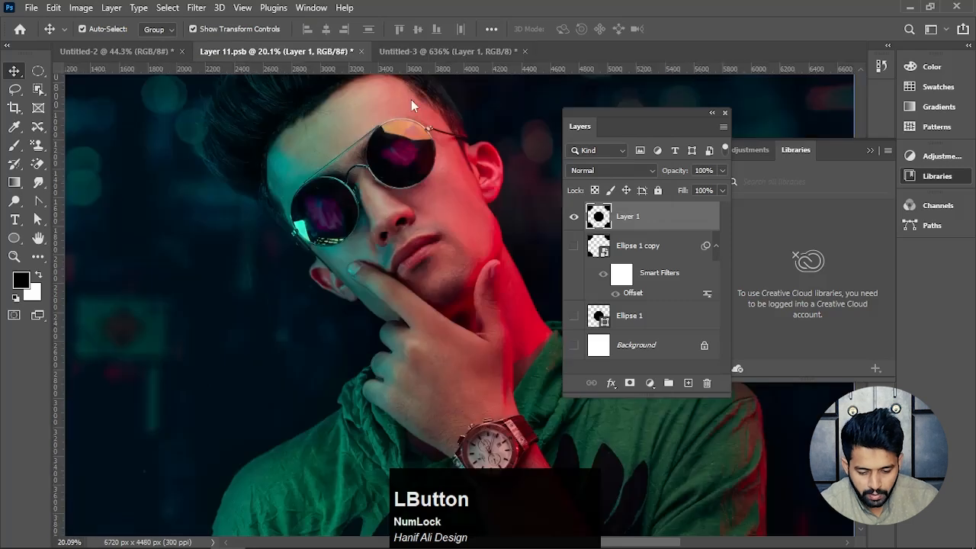
scroll(468, 304, down, 1)
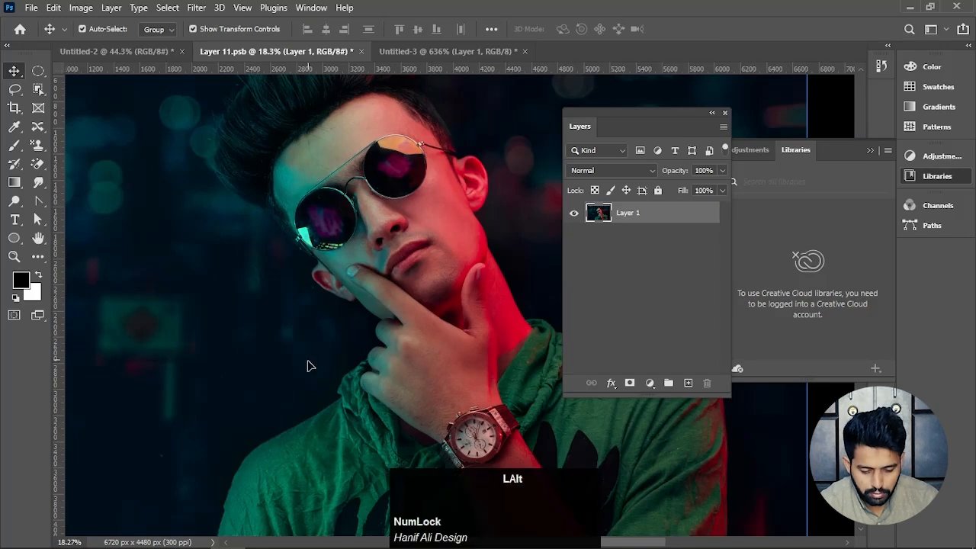
scroll(305, 364, down, 3)
drag(647, 131, 689, 157)
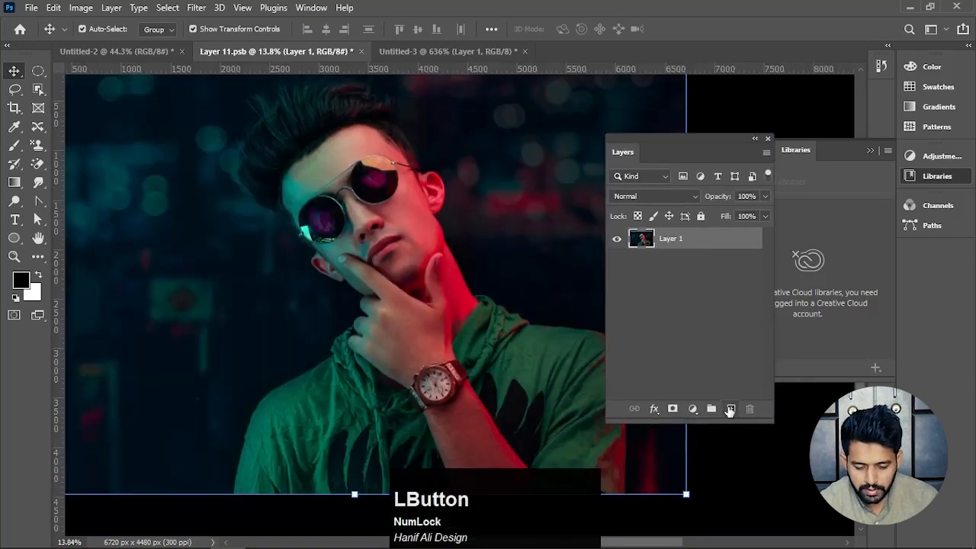
click(730, 409)
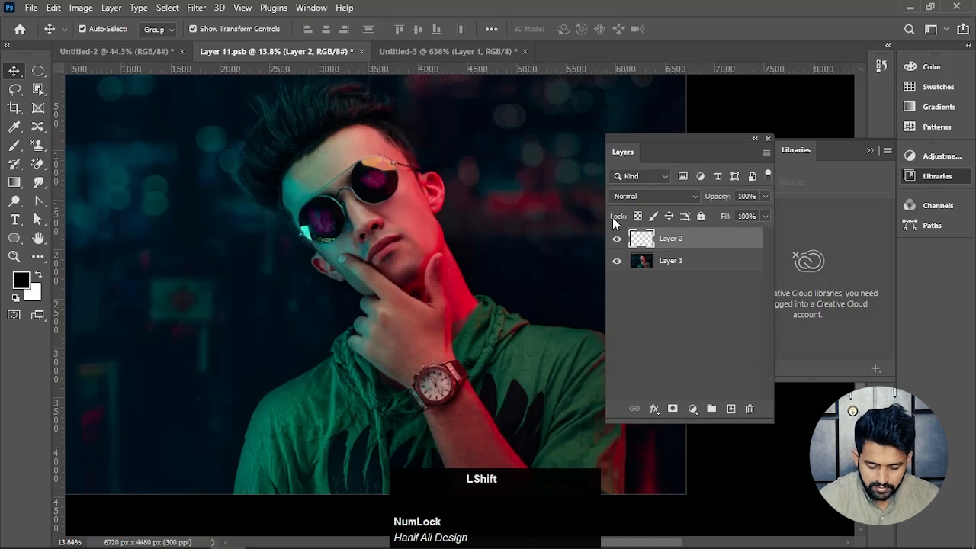
Fill the empty Layer 2 over the portrait with the offset circle custom pattern at Normal mode and 100% opacity.
key(shift+BackSpace)
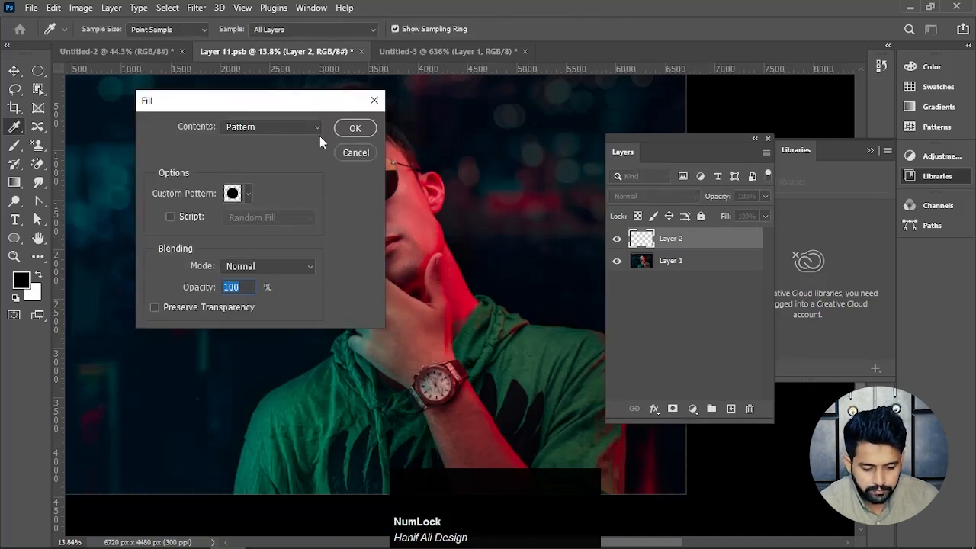
click(247, 198)
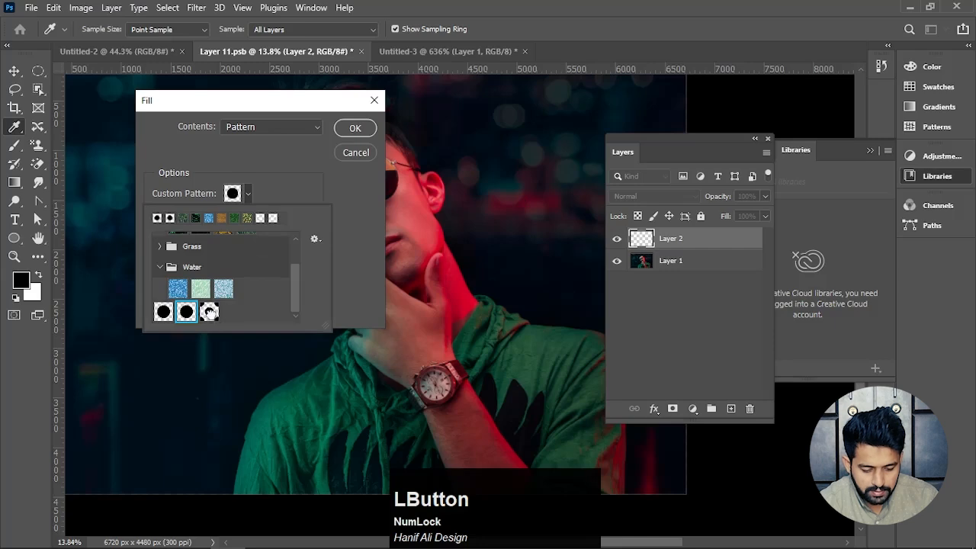
click(210, 313)
click(355, 130)
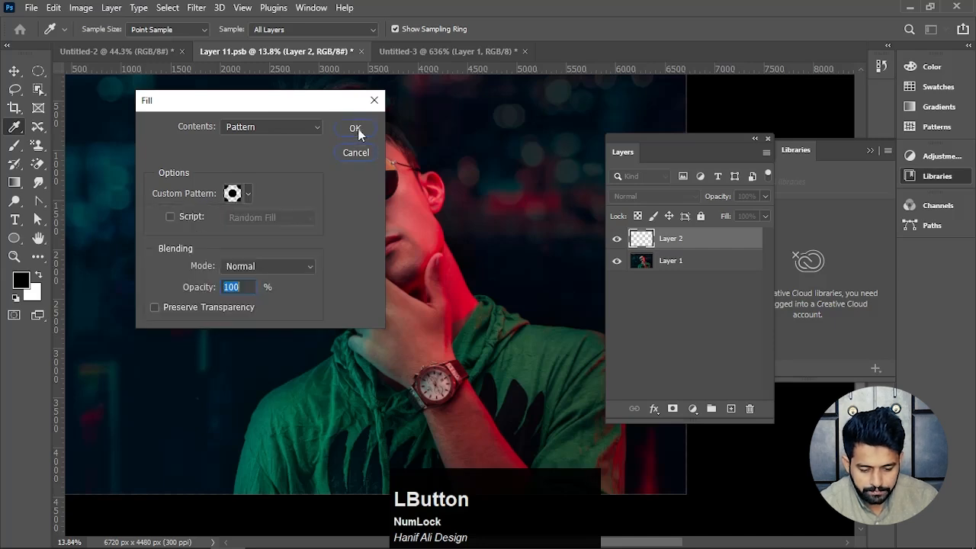
click(356, 128)
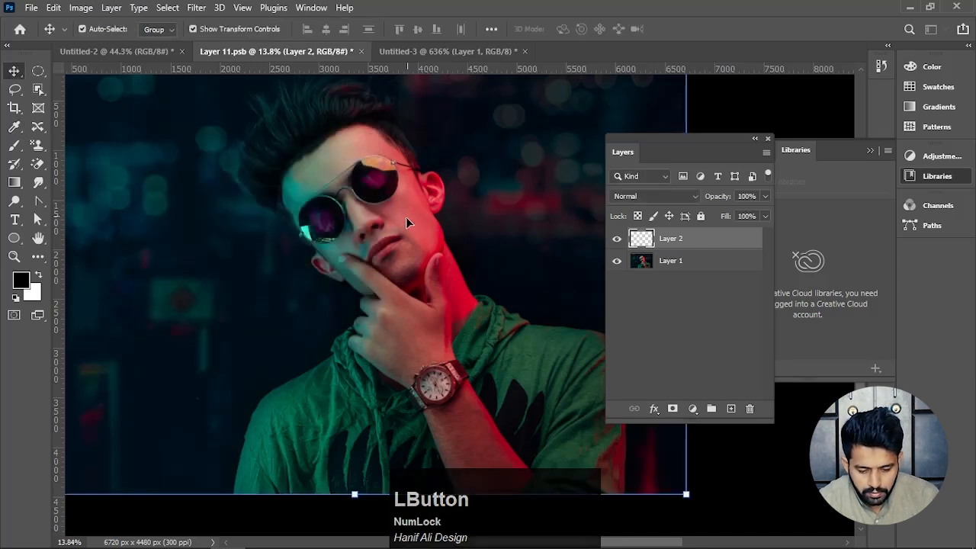
scroll(418, 203, up, 3)
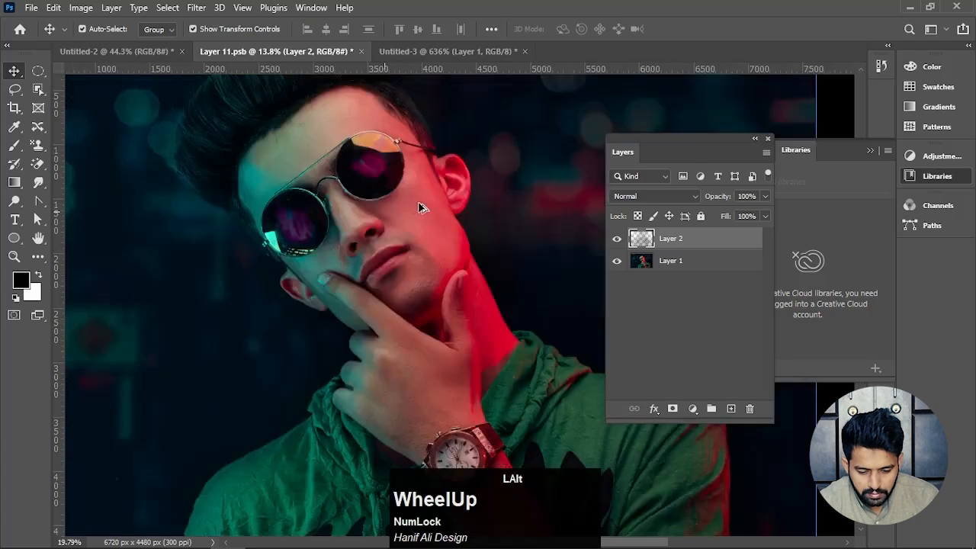
scroll(419, 206, up, 3)
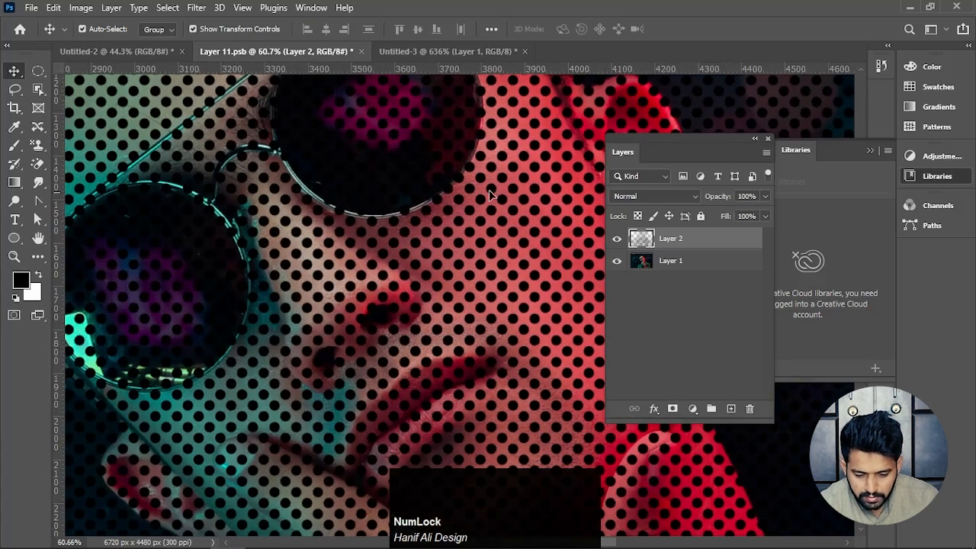
scroll(488, 196, down, 1)
scroll(488, 200, down, 2)
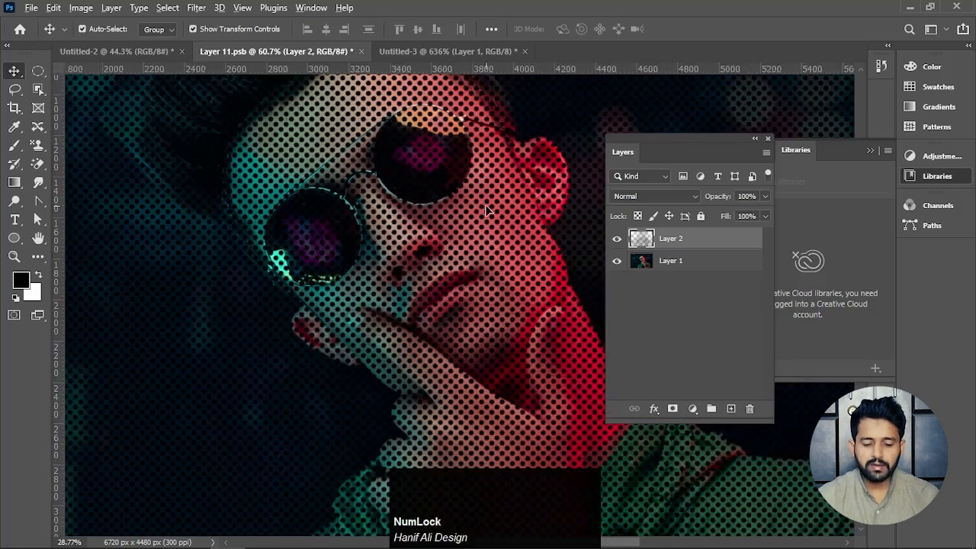
scroll(488, 210, down, 3)
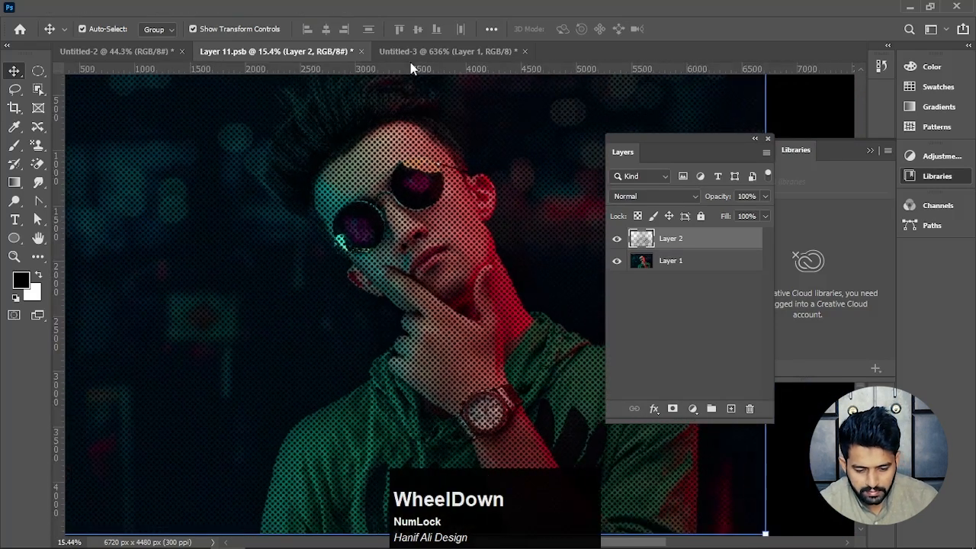
In the Untitled-2 document, draw a circular selection about 680 px wide around the canvas middle and add a new empty layer.
click(125, 54)
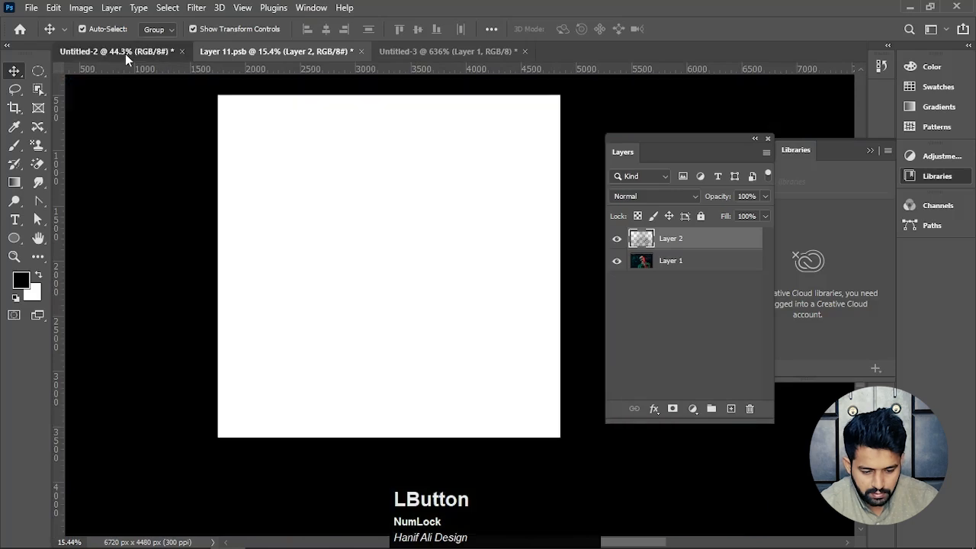
click(38, 72)
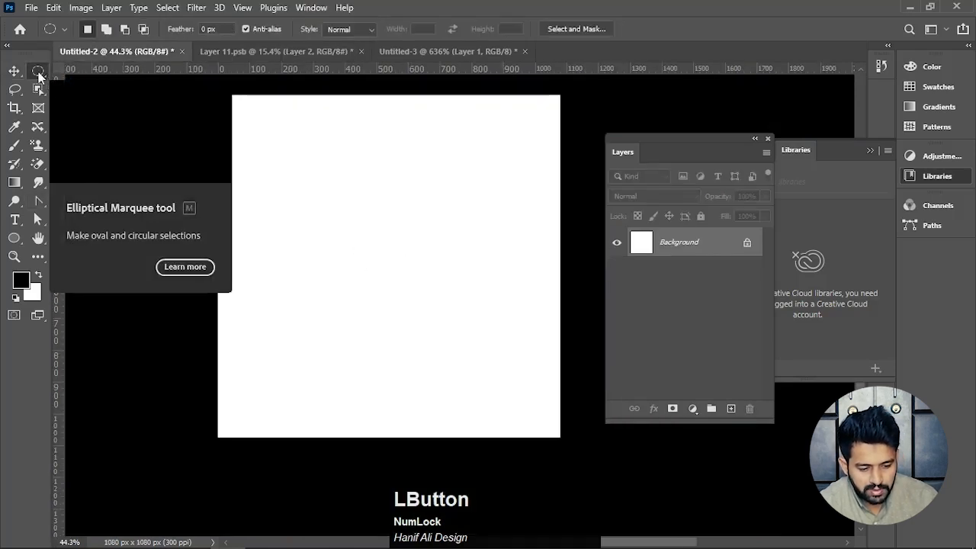
drag(303, 185, 494, 368)
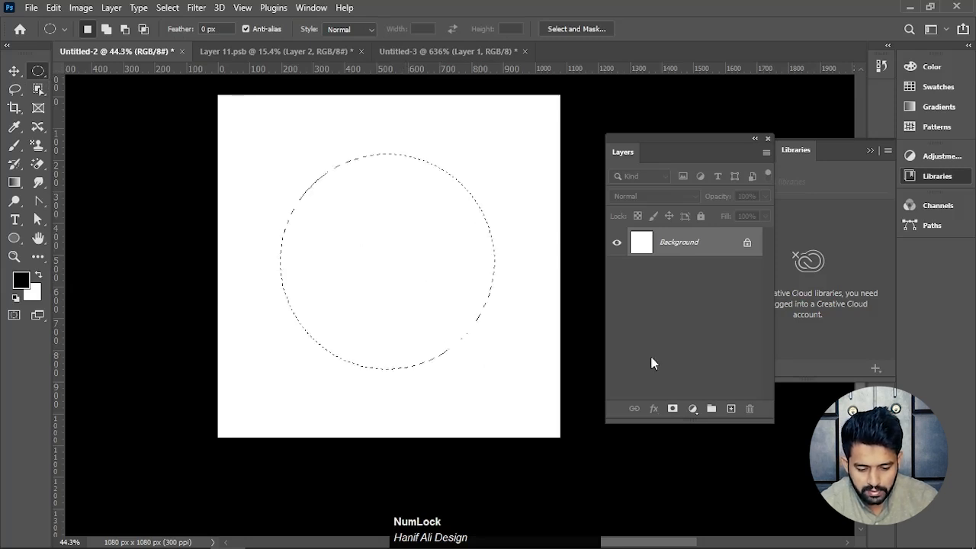
click(732, 411)
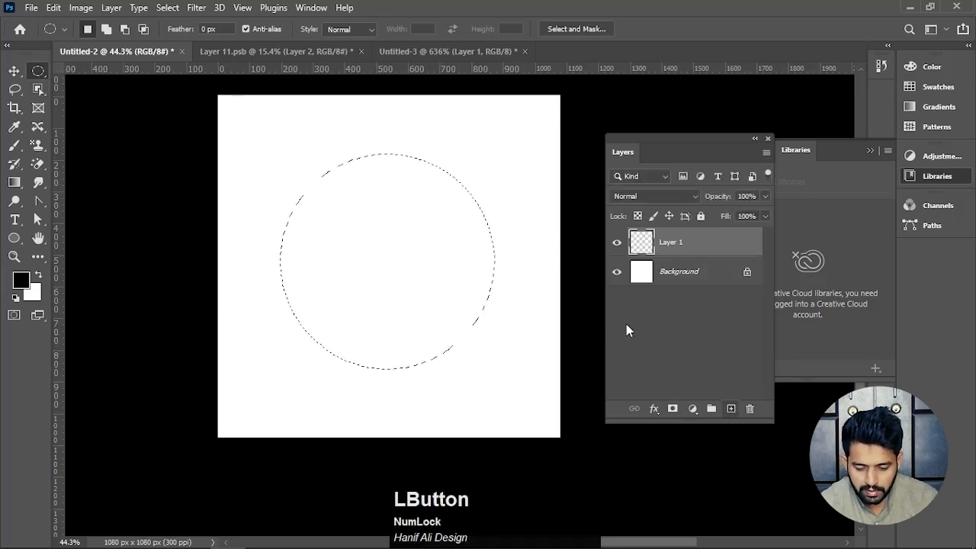
Fill the circular selection on Layer 1 with the offset circle custom pattern at 100% opacity, then deselect.
key(shift)
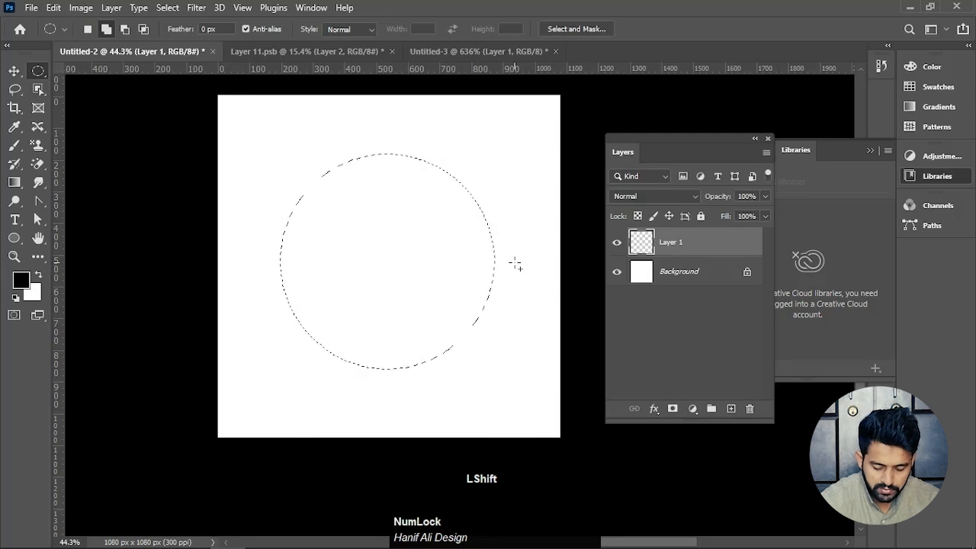
key(shift+BackSpace)
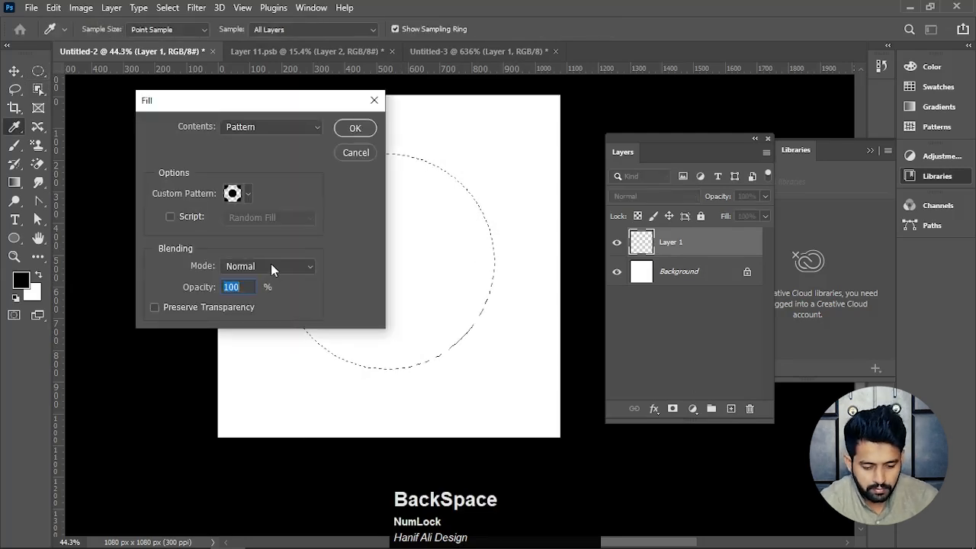
click(248, 193)
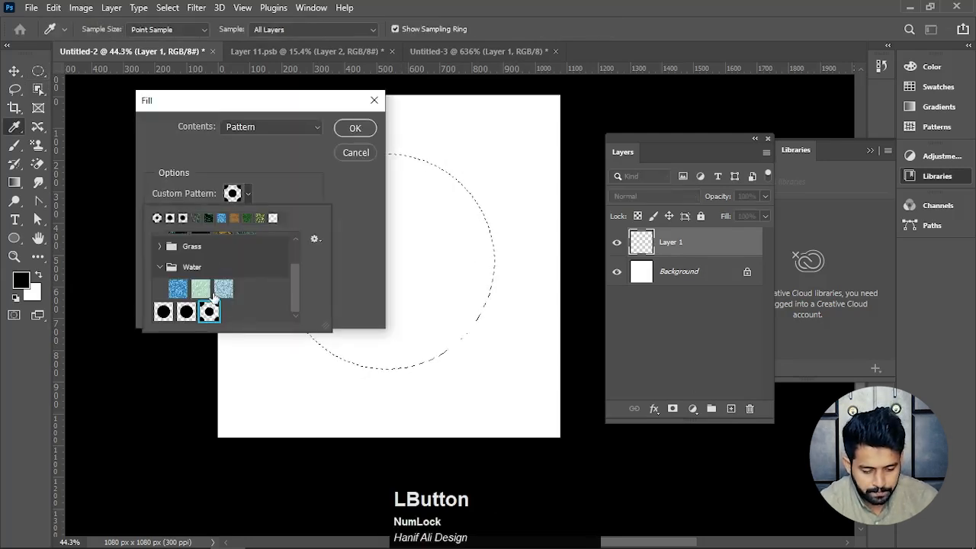
click(355, 128)
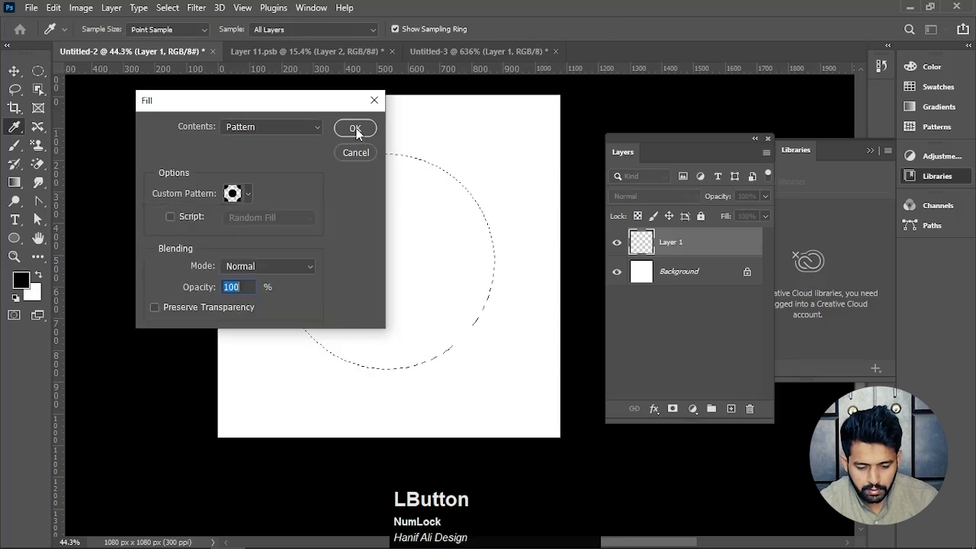
click(355, 129)
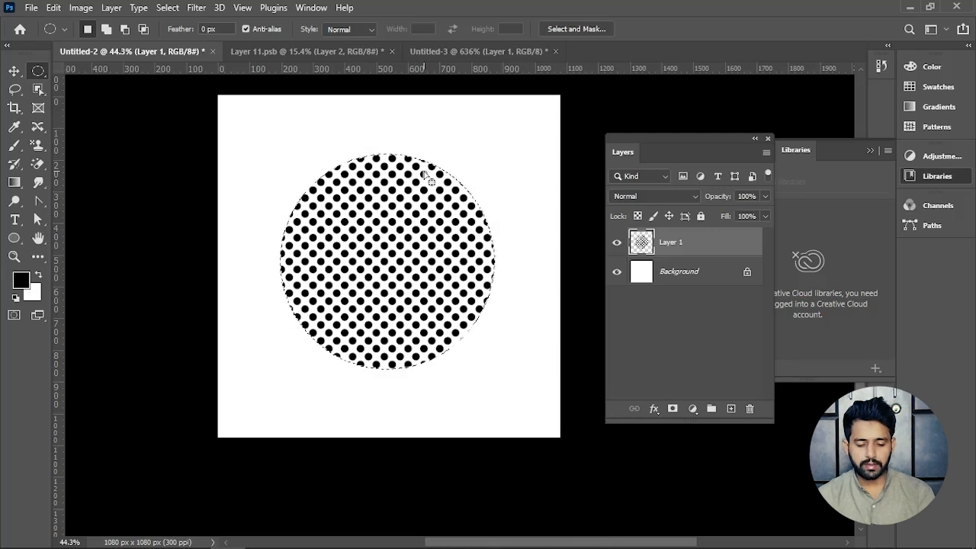
key(ctrl+d)
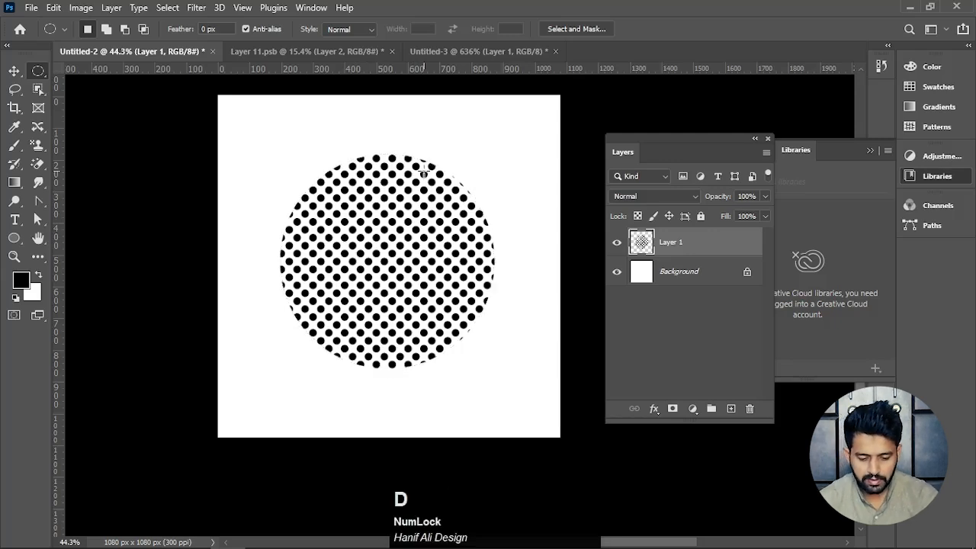
key(v)
scroll(421, 230, up, 5)
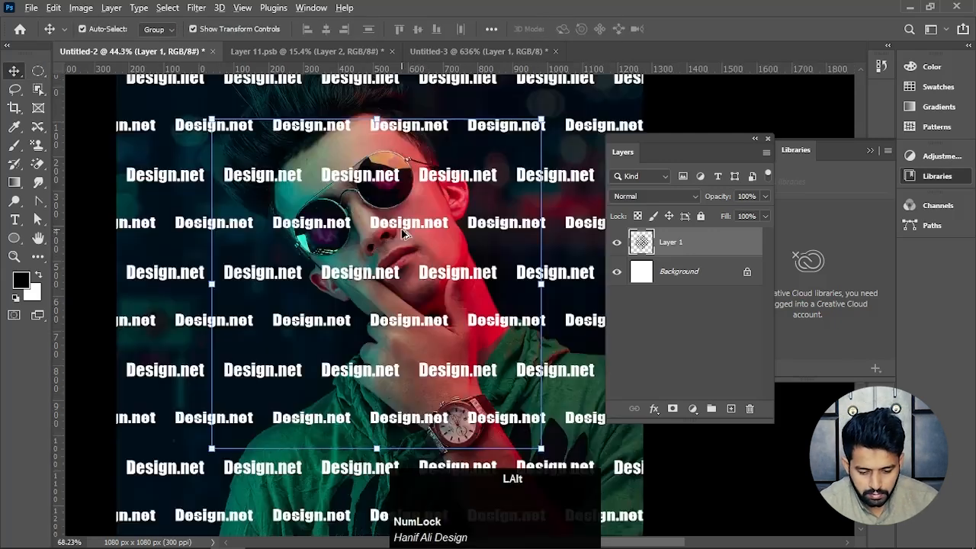
scroll(421, 230, down, 5)
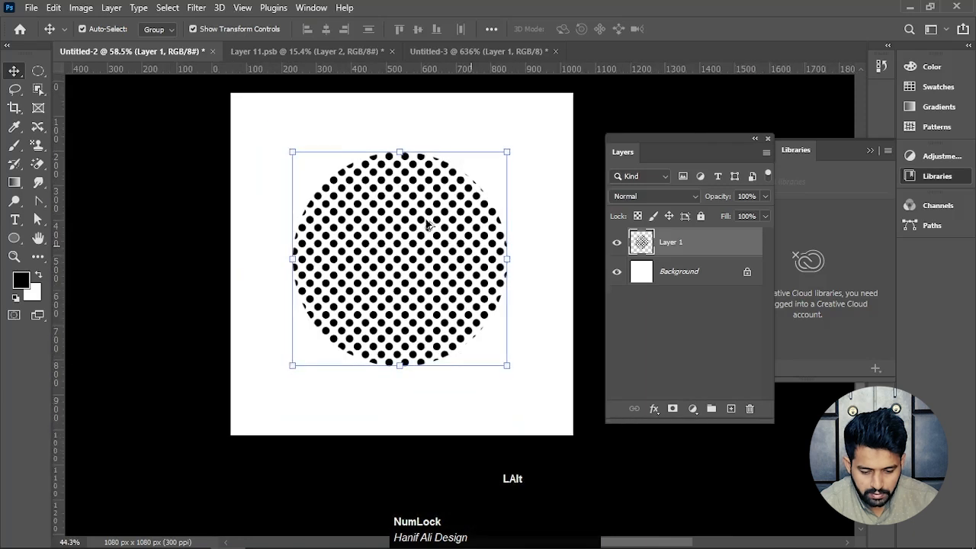
scroll(424, 223, down, 1)
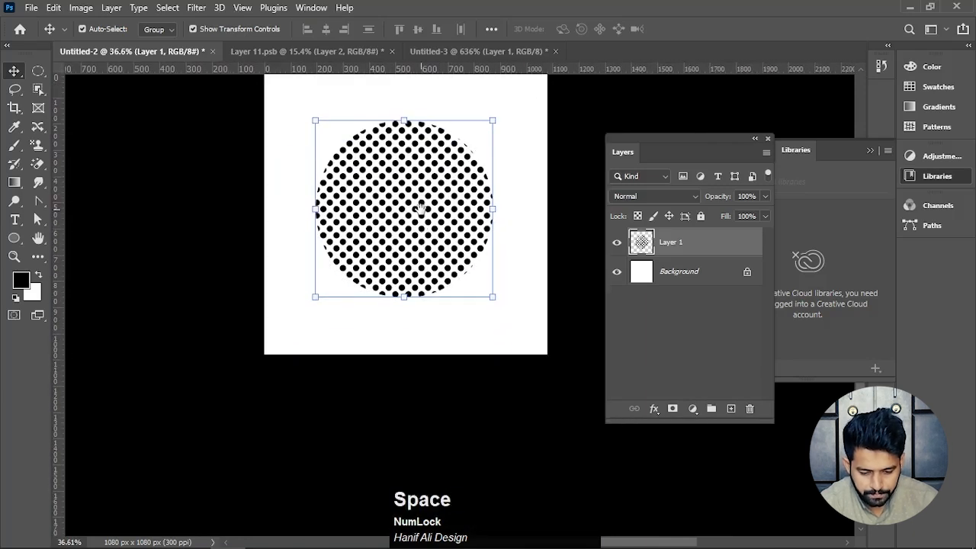
Switch to Illustrator and add the point text "design.net" in Impact above the blank artboard.
key(ctrl+Tab)
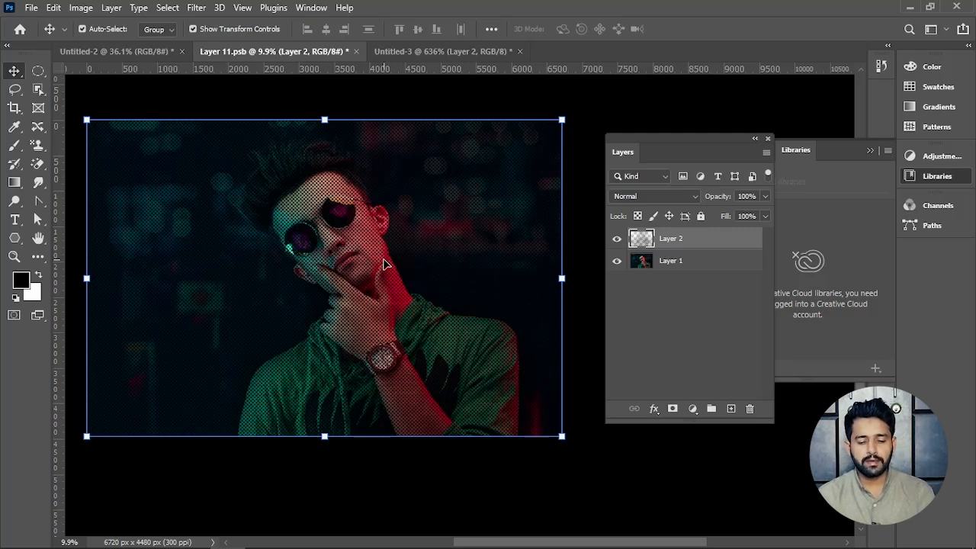
mouse_move(192, 546)
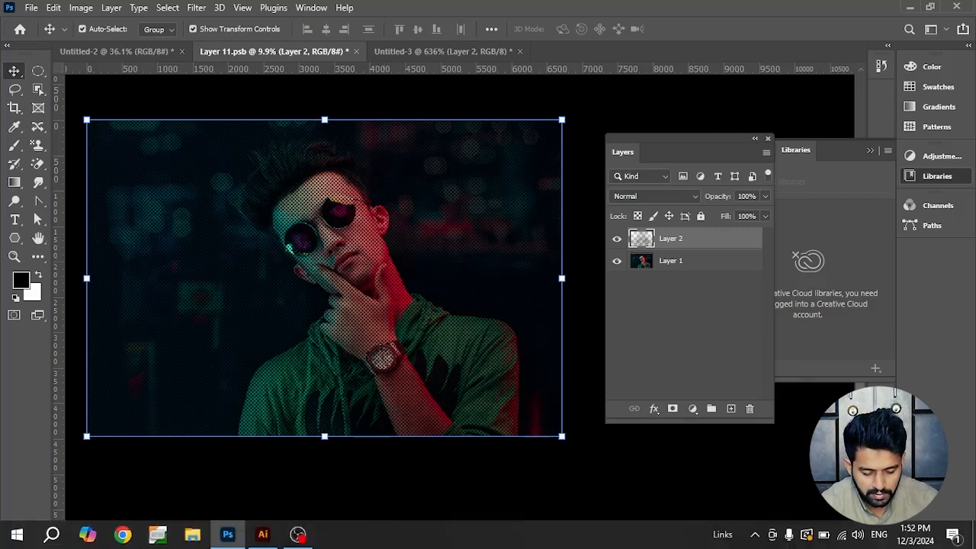
click(257, 537)
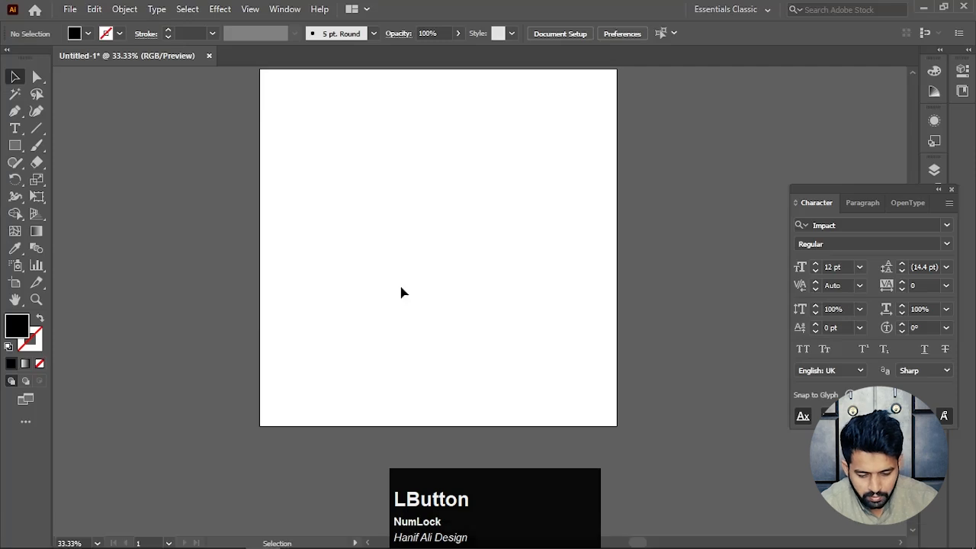
key(space)
drag(398, 285, 344, 316)
drag(418, 253, 247, 372)
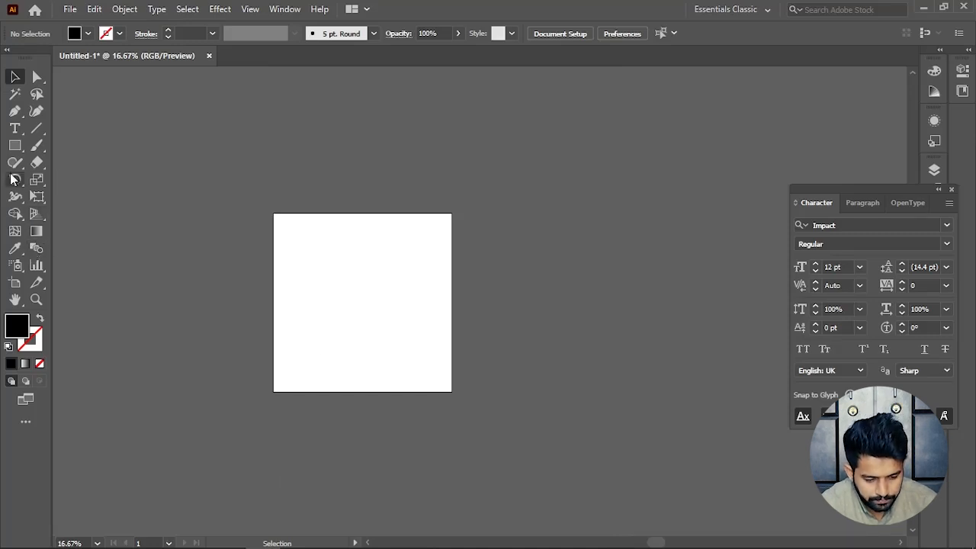
click(15, 128)
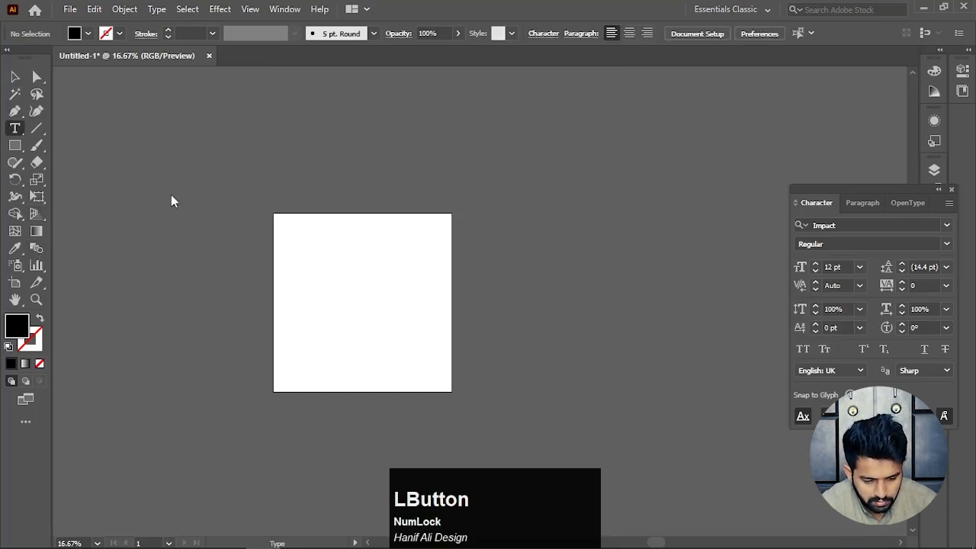
click(326, 167)
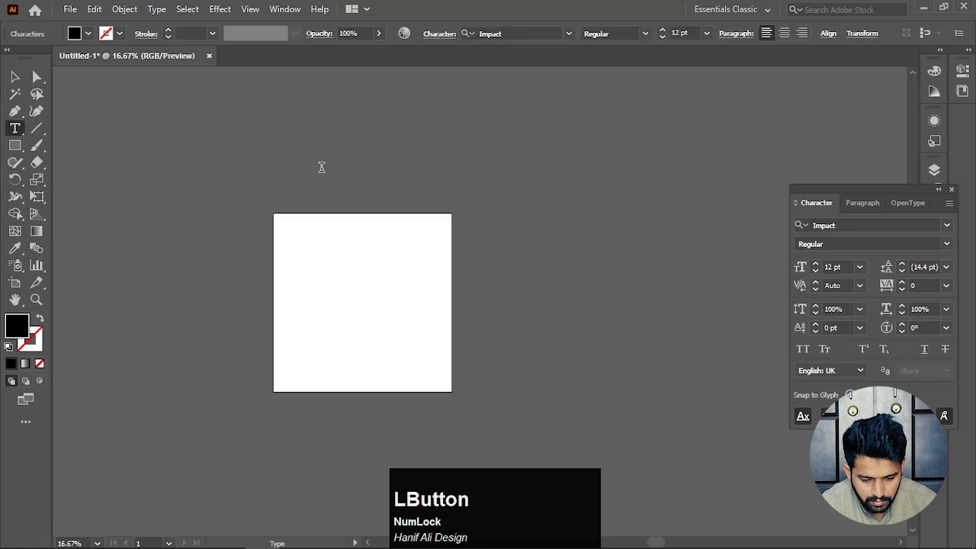
text(D)
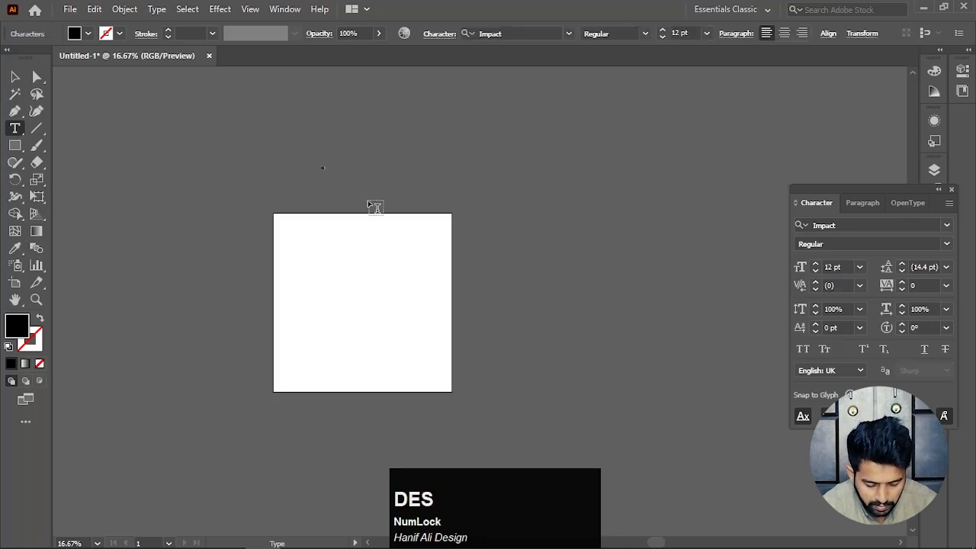
text(ESIGN)
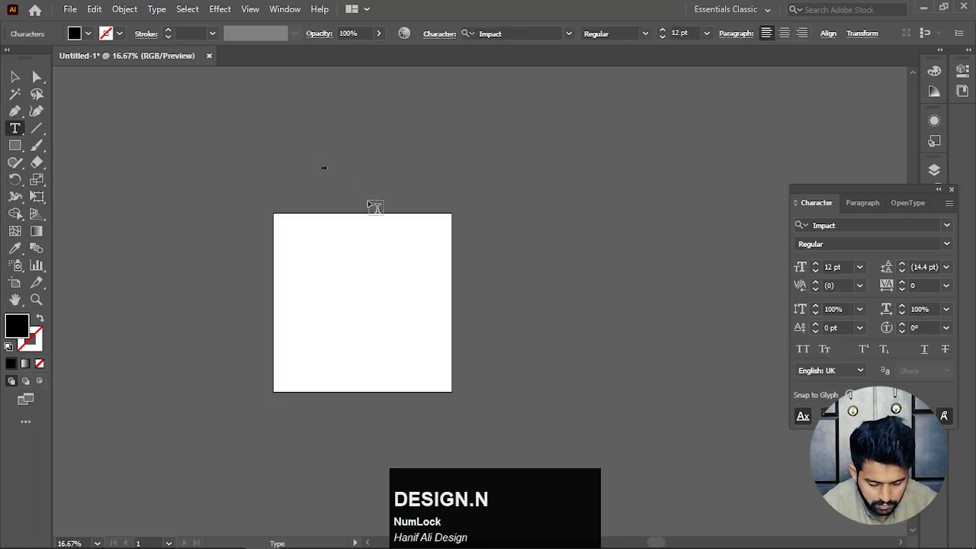
text(.NET)
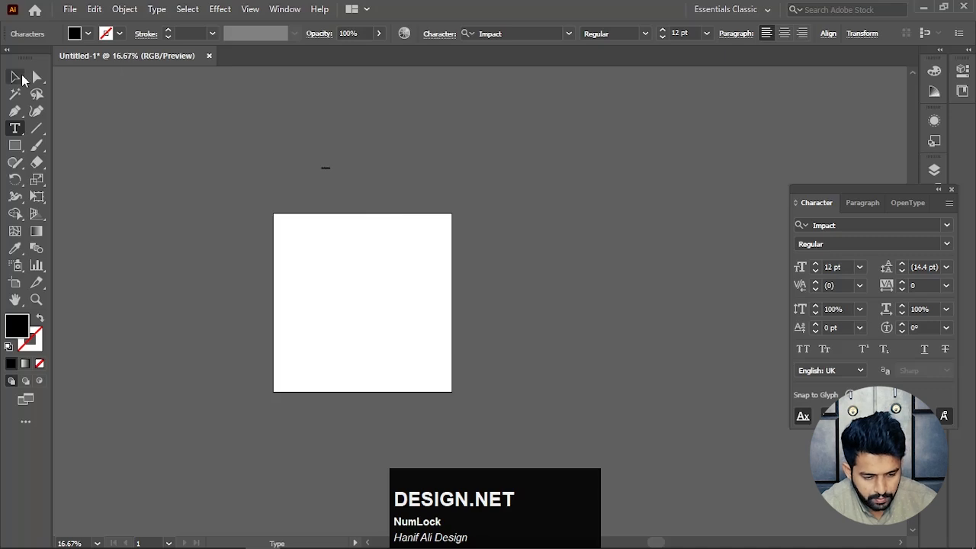
Scale the design.net text up to about 150 pt and move it onto the upper middle of the artboard.
click(14, 76)
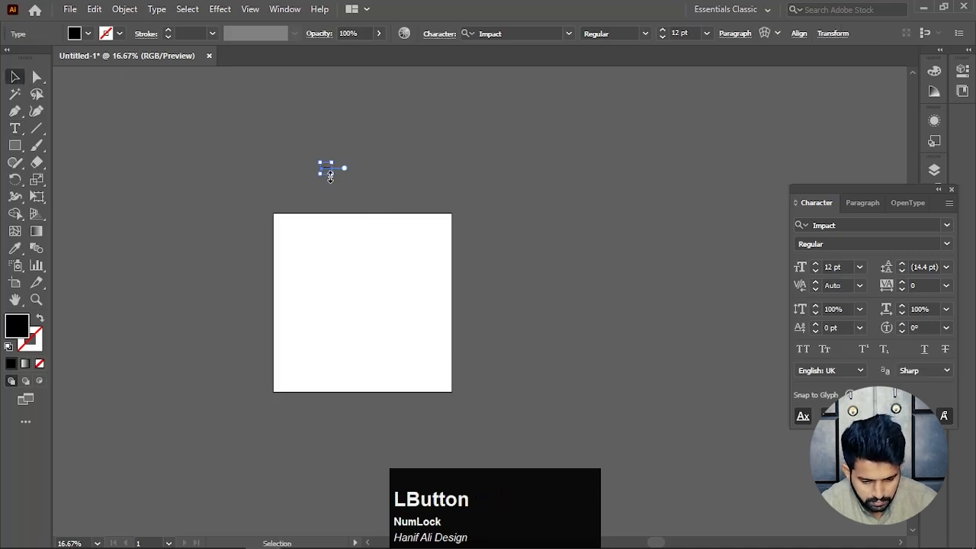
drag(330, 176, 438, 240)
drag(379, 193, 347, 274)
alt+scroll(336, 263, up, 3)
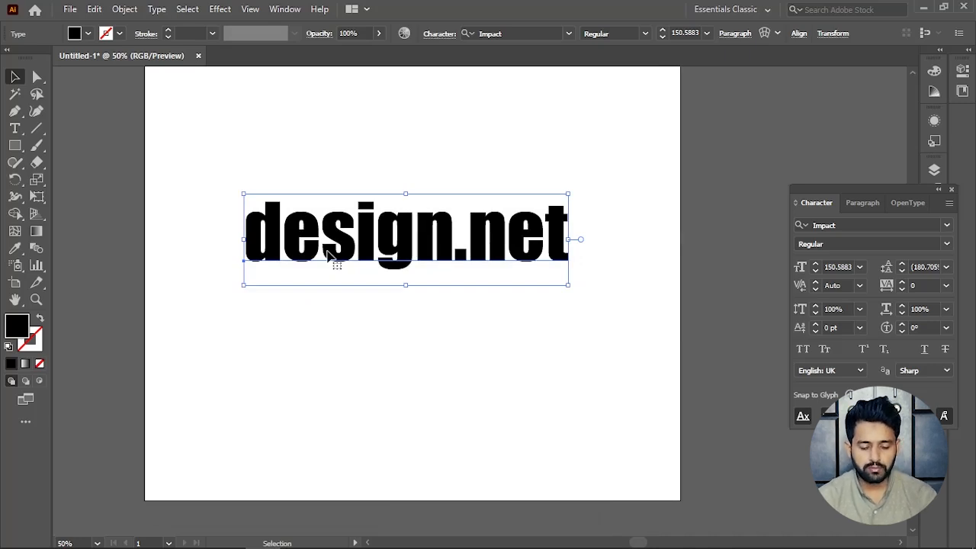
Replace the text's lowercase first letter with a capital D so it reads "Design.net".
key(t)
click(279, 235)
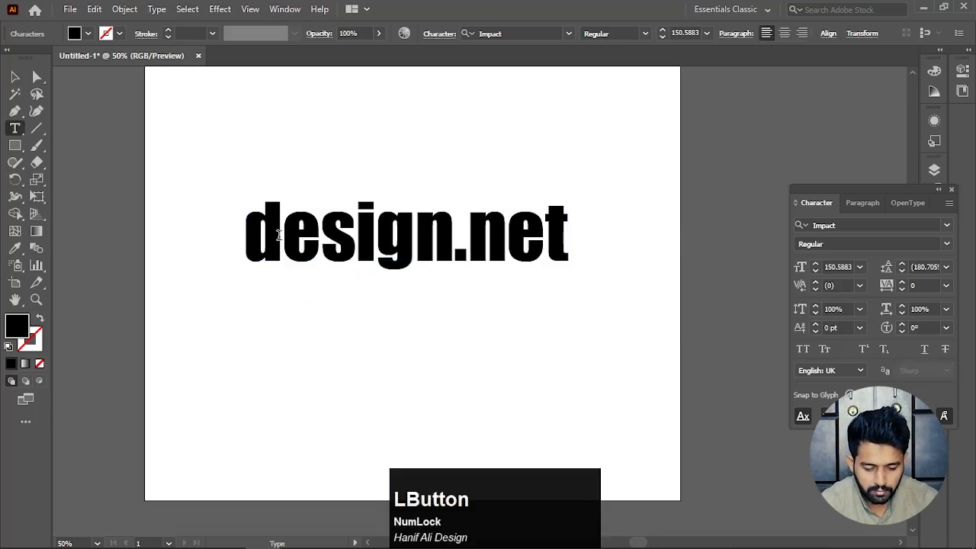
key(BackSpace)
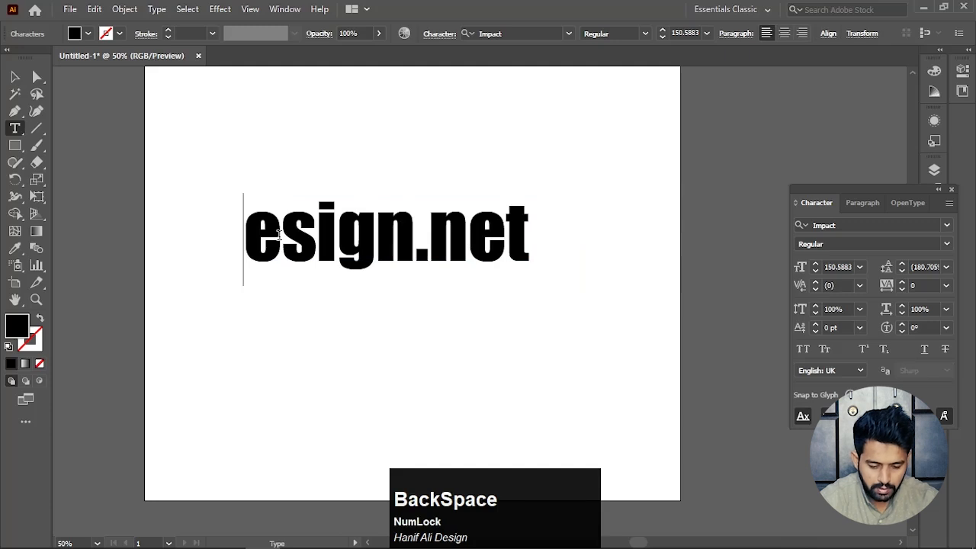
text(D)
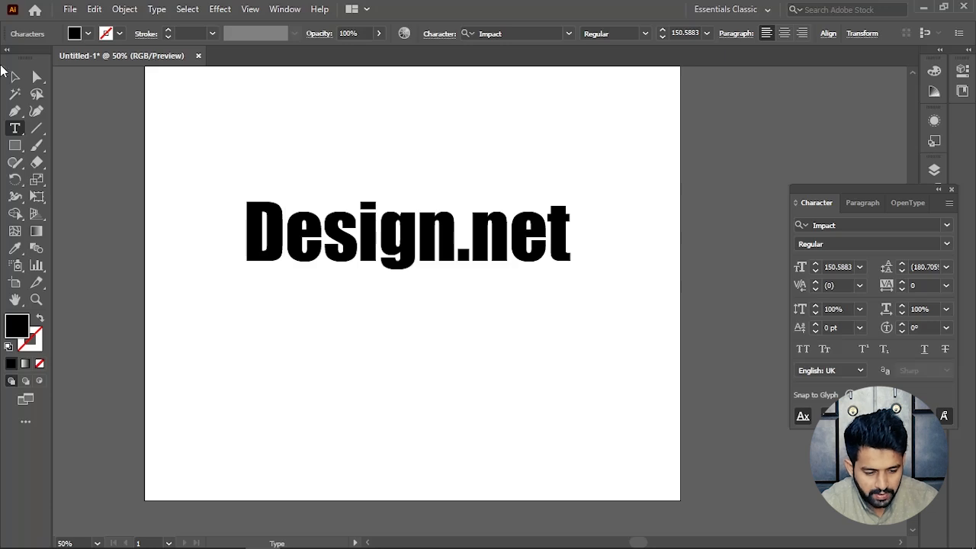
Convert the Design.net text to outlines and move it slightly higher on the artboard.
click(17, 80)
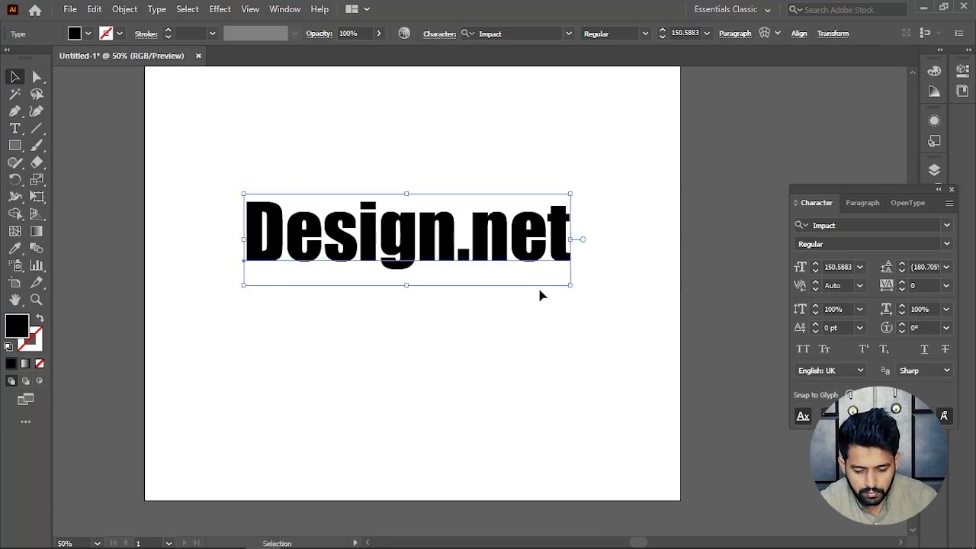
right_click(377, 241)
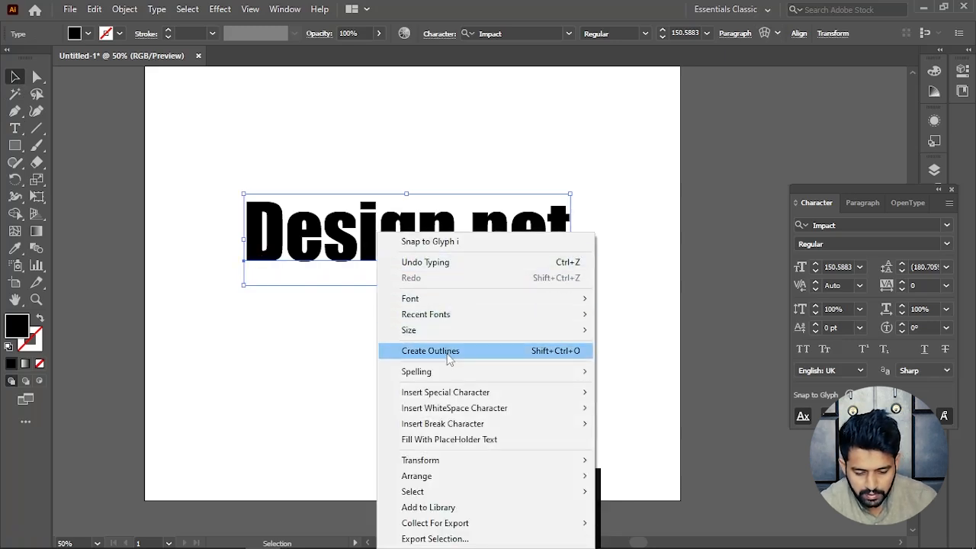
click(449, 351)
drag(409, 237, 405, 216)
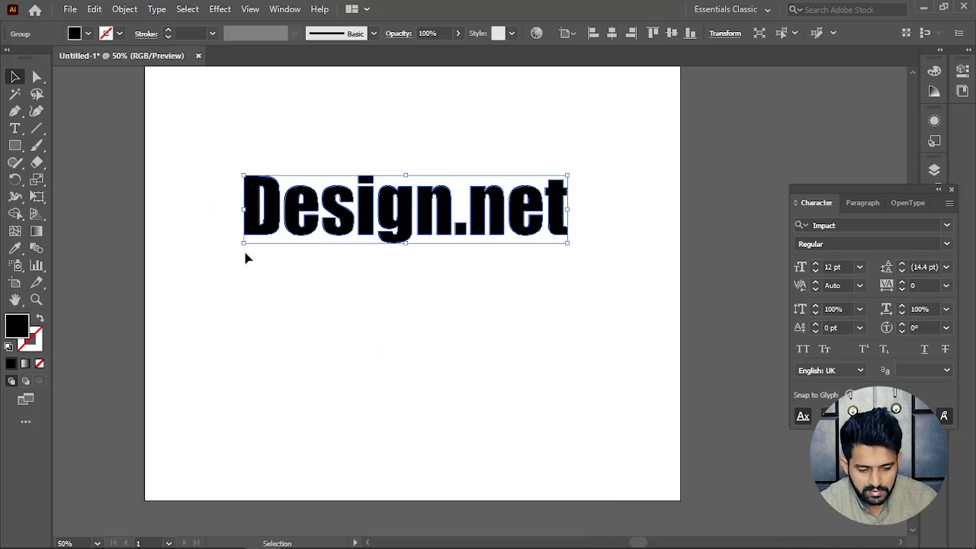
Draw a thin black horizontal bar before the letter D and place a level copy of it after the final t.
click(17, 147)
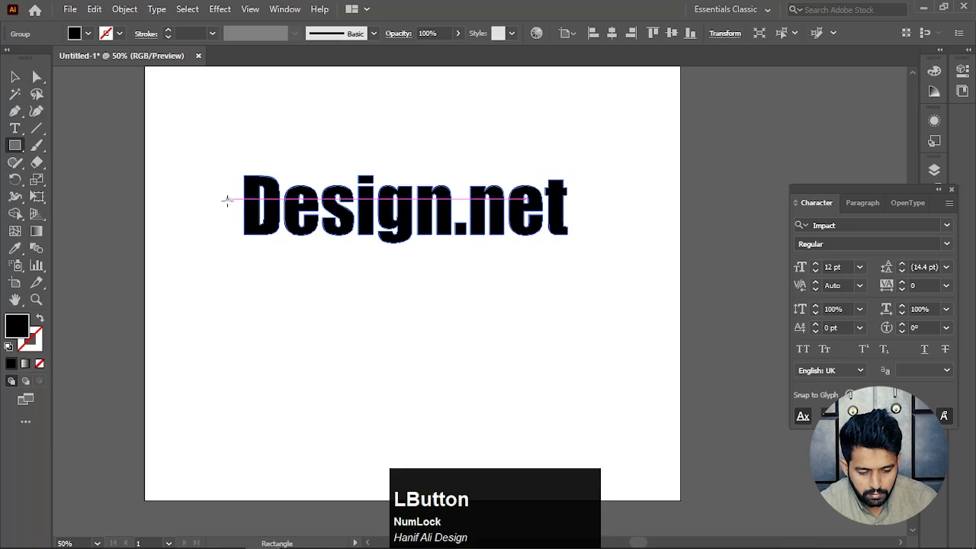
drag(226, 200, 92, 207)
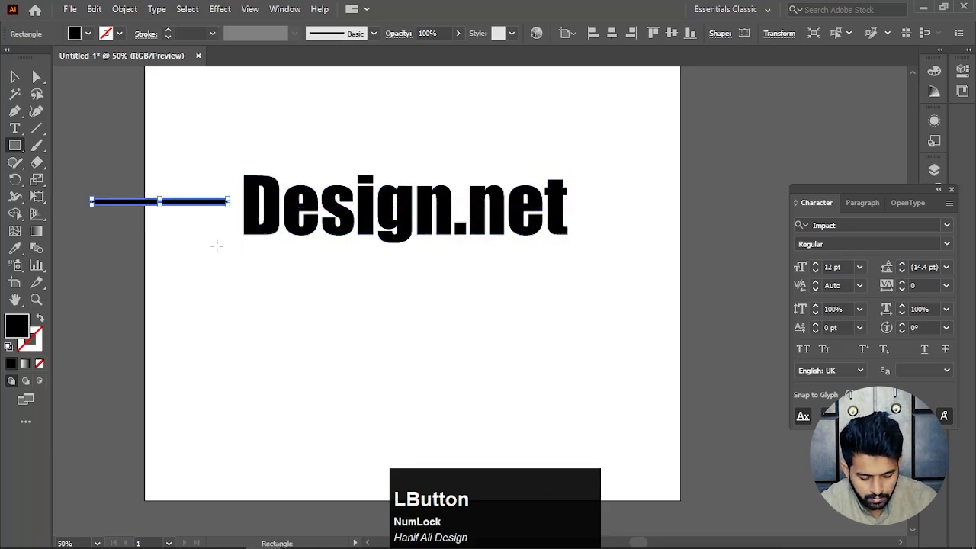
key(v)
click(183, 265)
drag(174, 244, 210, 145)
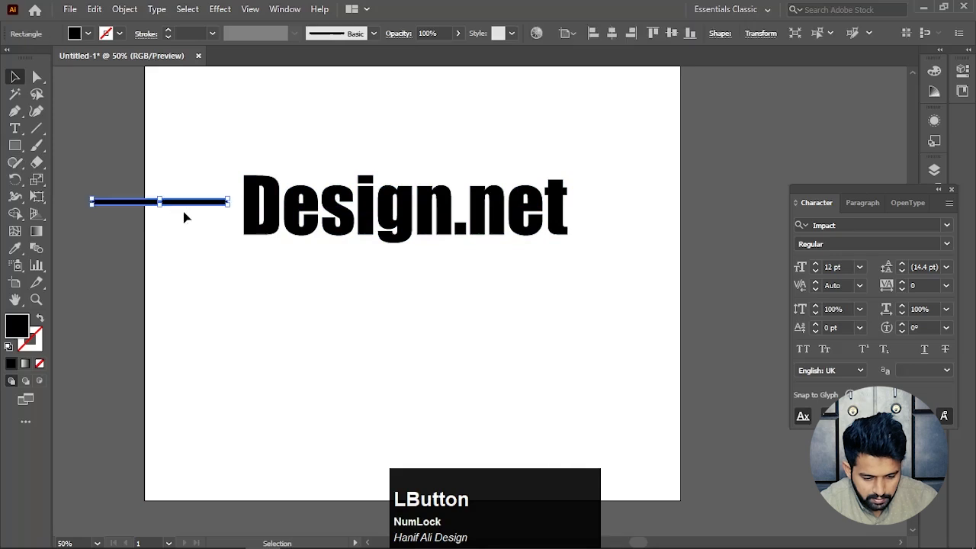
drag(186, 204, 676, 213)
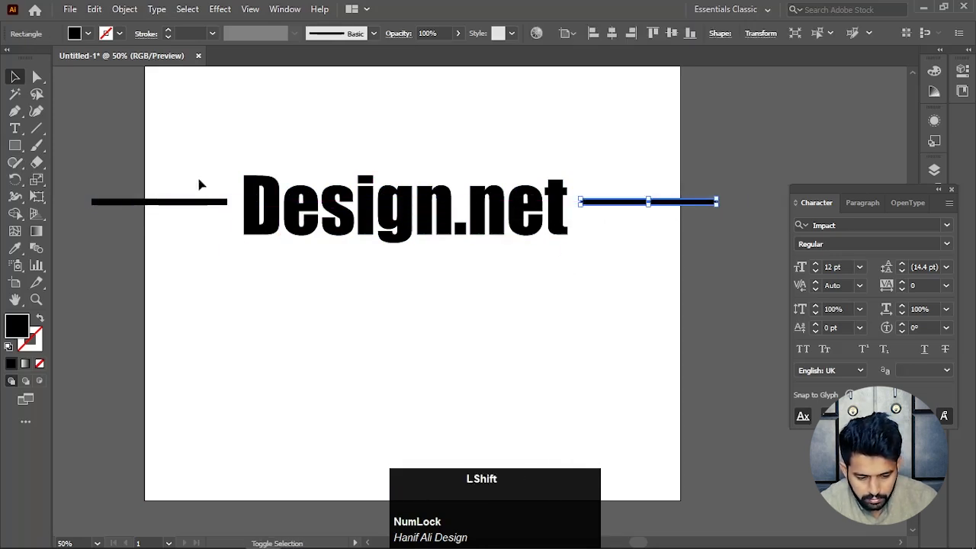
Group the two bars and align them with the Design.net lettering by their horizontal and vertical centres.
drag(203, 164, 152, 256)
key(ctrl+g)
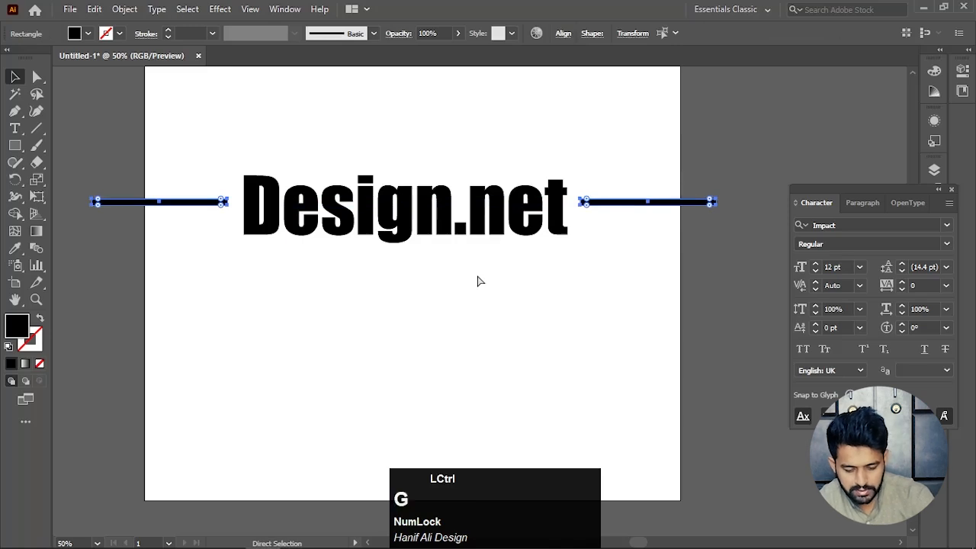
click(478, 281)
drag(632, 257, 172, 165)
click(612, 34)
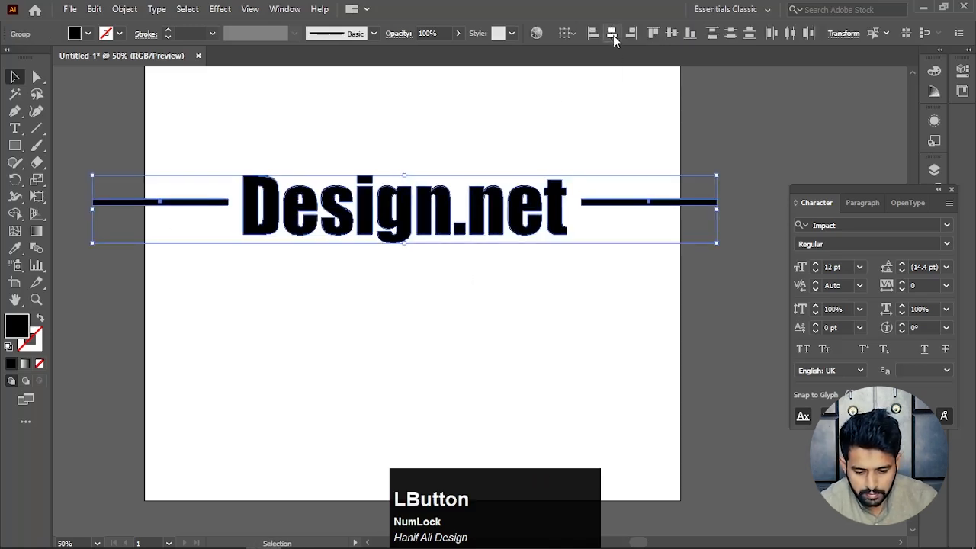
click(670, 33)
click(599, 97)
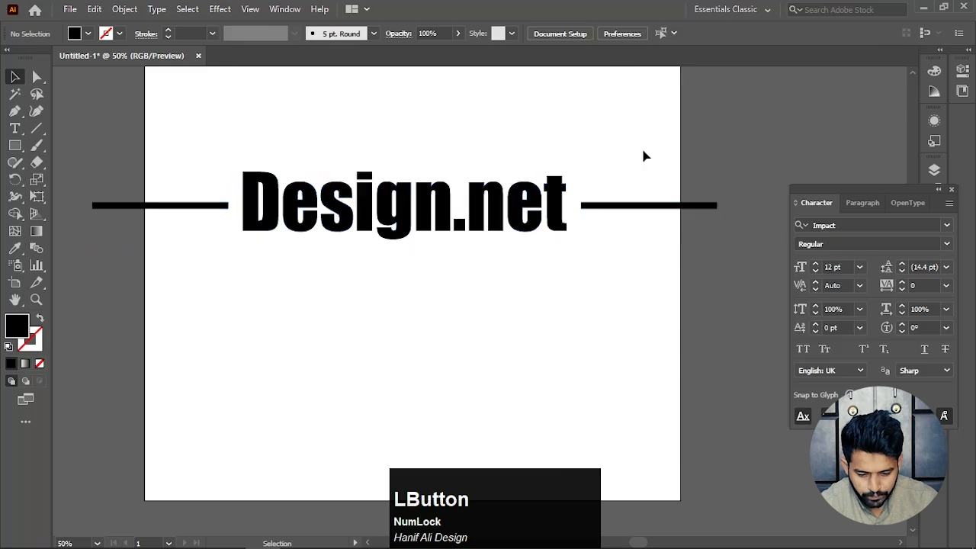
Recolour the Design.net lettering and both bars white by sampling the artboard with the Eyedropper.
alt+scroll(643, 155, down, 2)
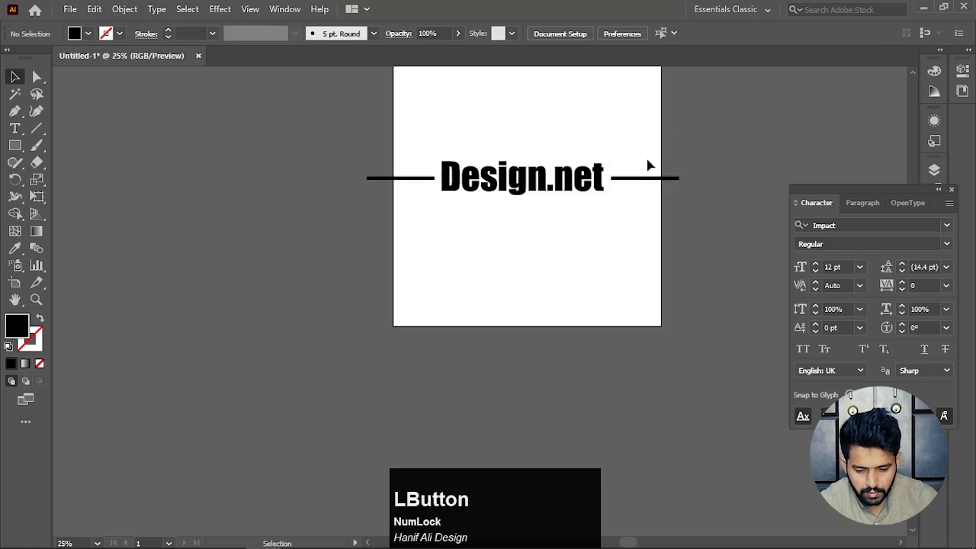
drag(661, 134, 395, 222)
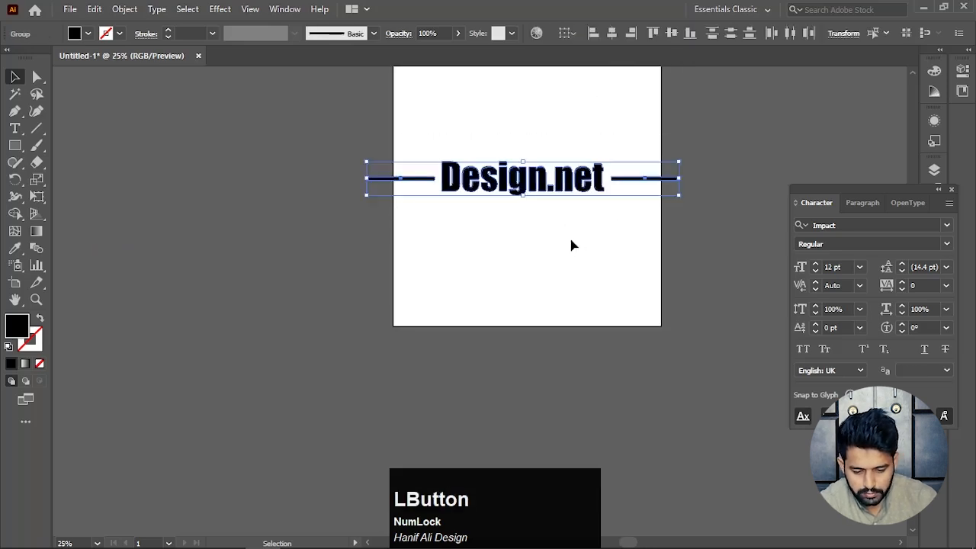
key(i)
click(469, 266)
key(v)
drag(673, 224, 435, 163)
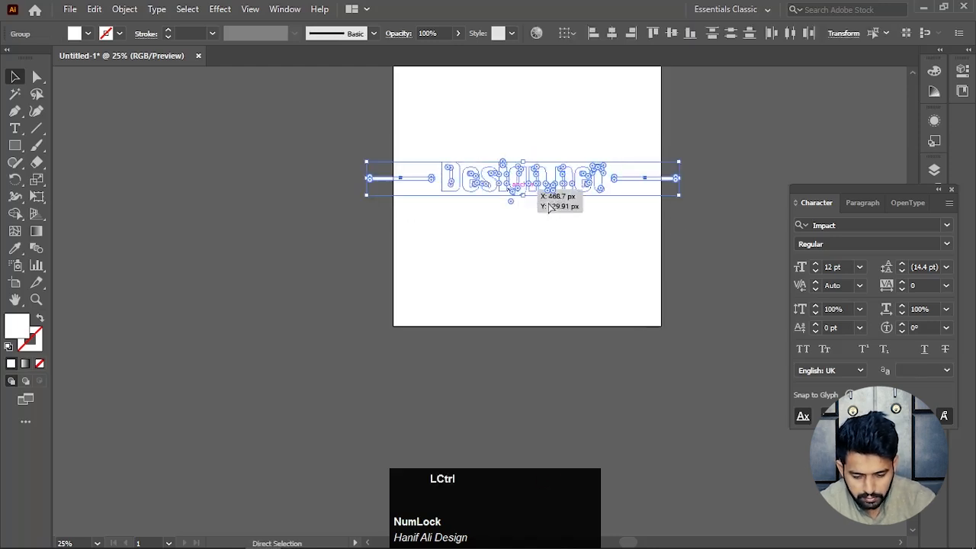
Group the white lettering with its bars and move the group off the artboard onto the empty grey area beside it.
key(ctrl+g)
drag(523, 187, 210, 260)
key(space)
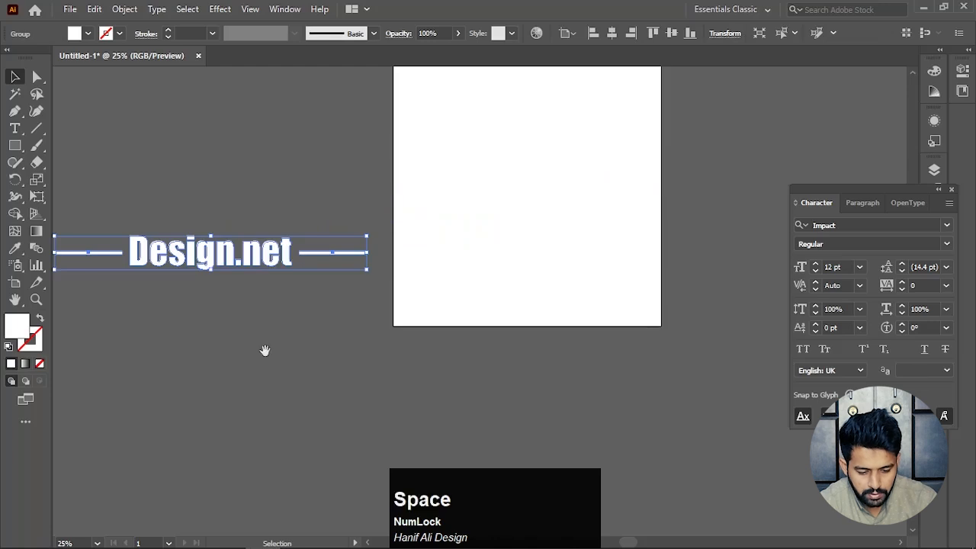
drag(264, 348, 388, 342)
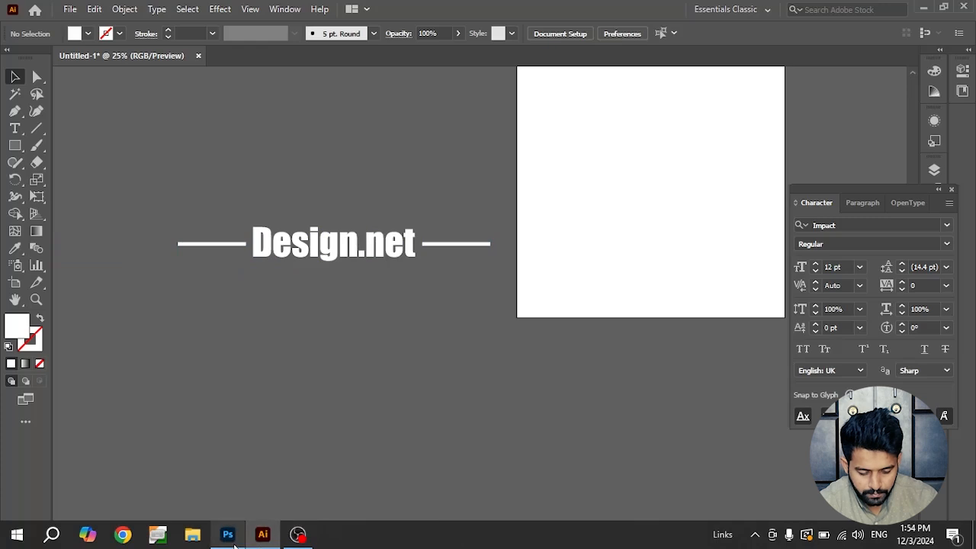
Switch to Photoshop and delete the circle pattern on Layer 2 from the portrait document.
click(228, 535)
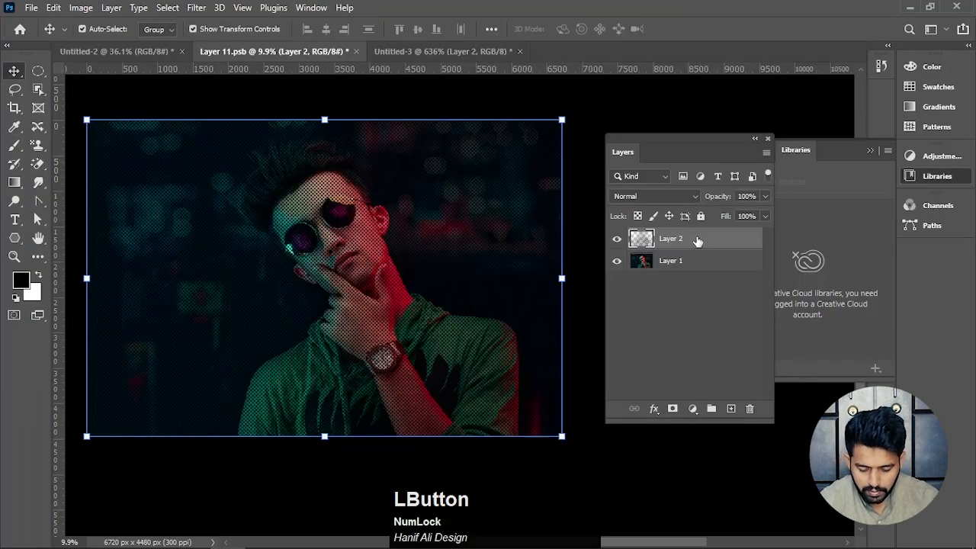
key(Delete)
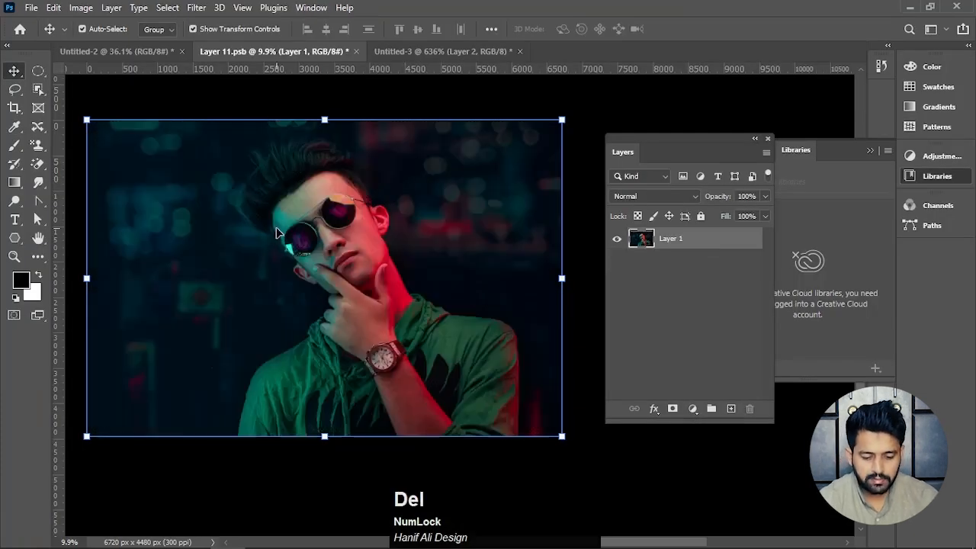
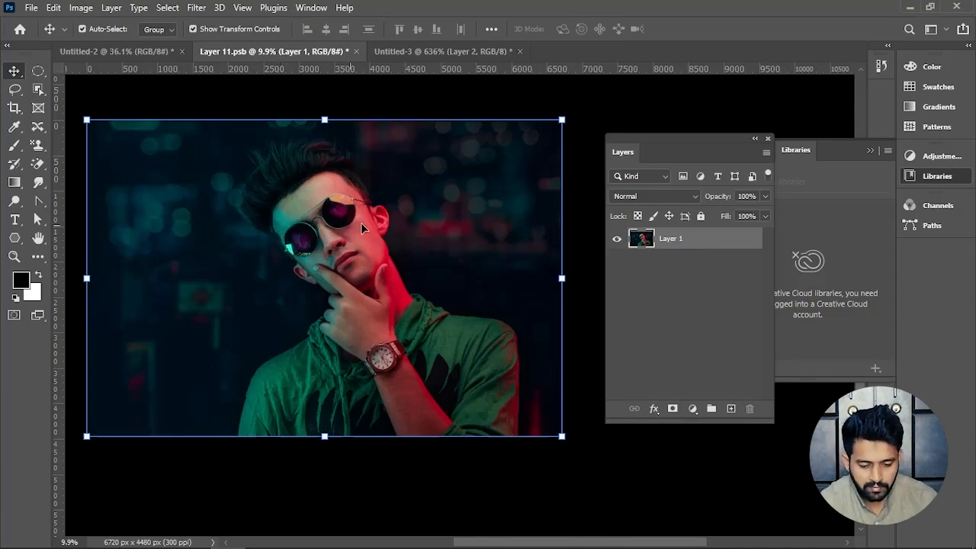
Start a new document and set its width to 1000 pixels.
click(31, 8)
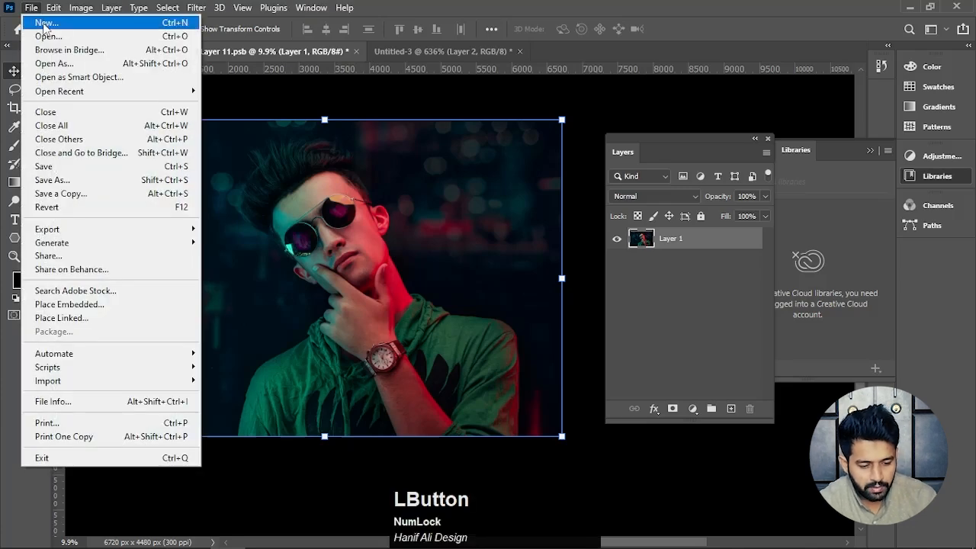
click(44, 24)
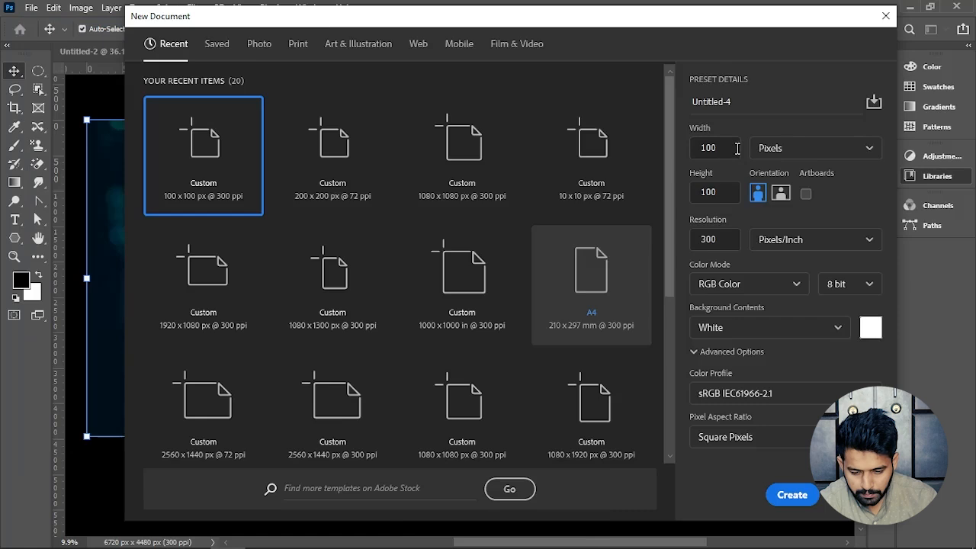
drag(737, 149, 676, 155)
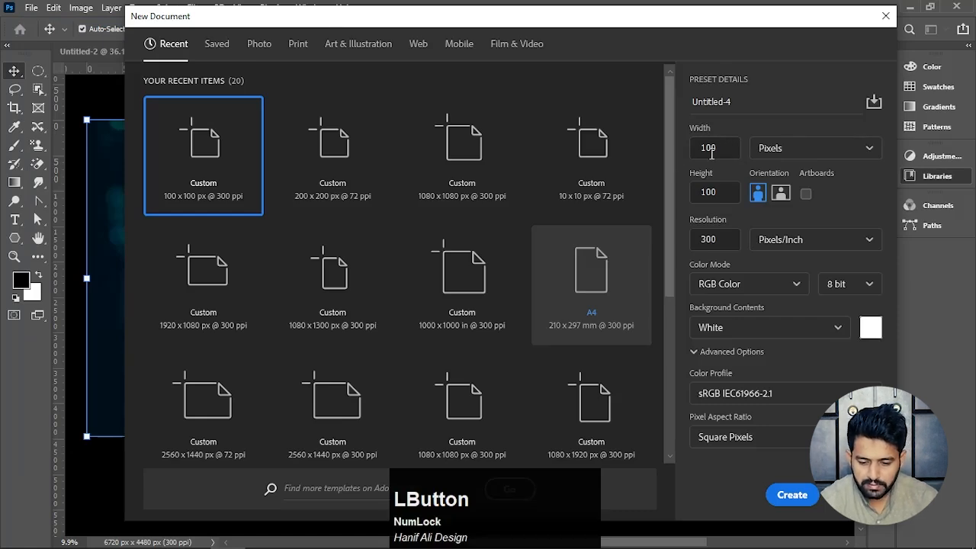
right_click(710, 152)
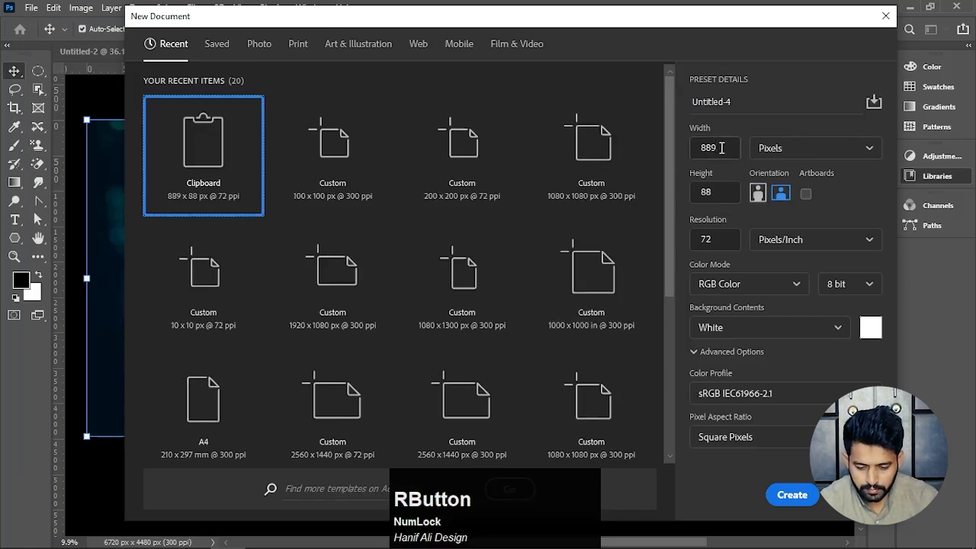
key(ctrl+a)
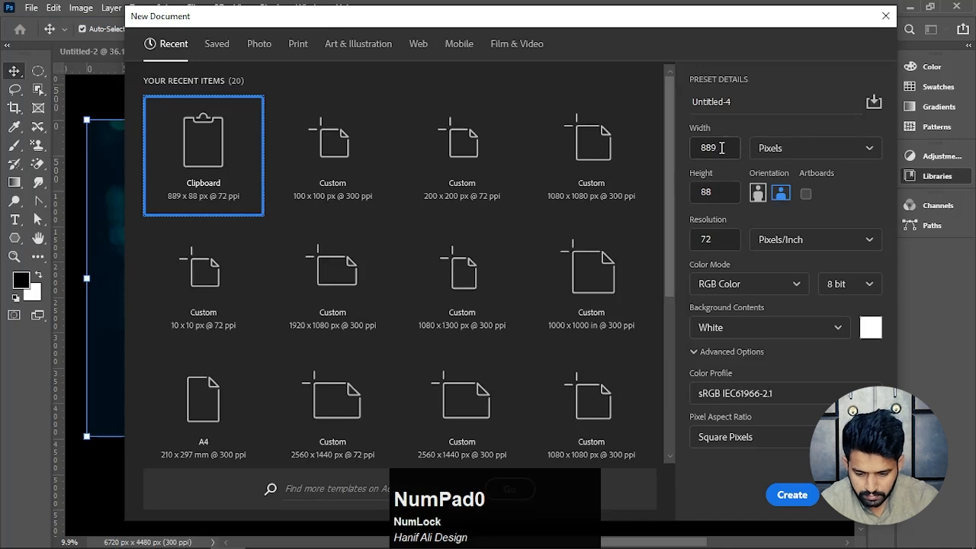
click(721, 148)
key(BackSpace)
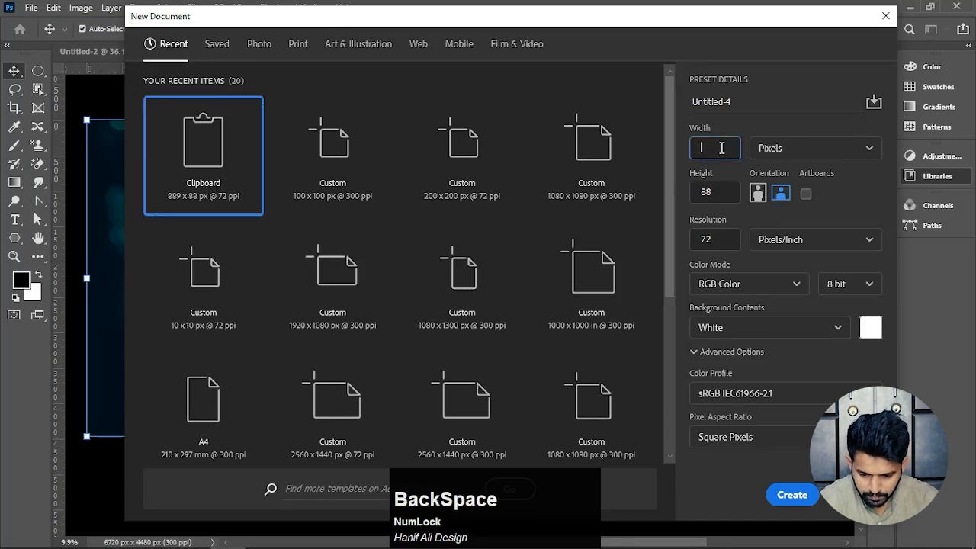
text(1000)
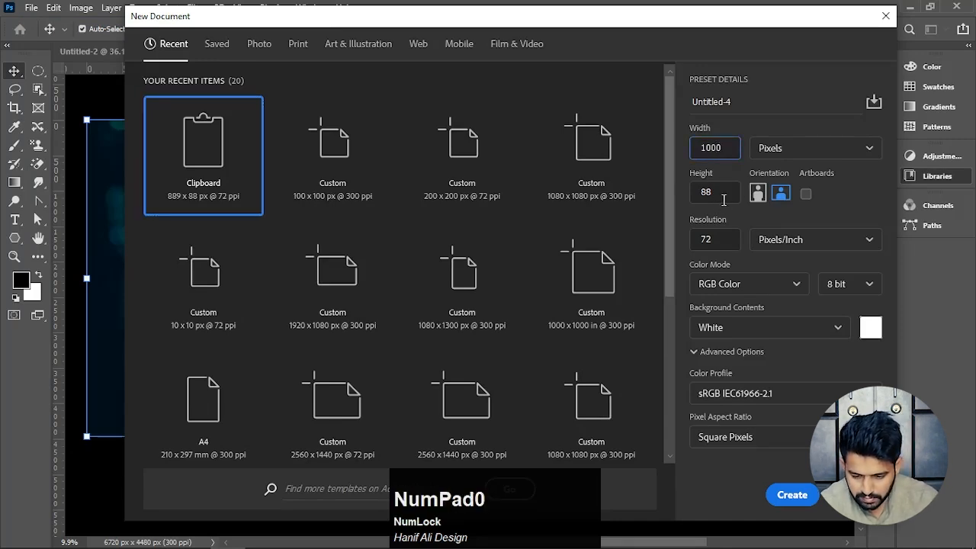
Set the new document's height to 1000 pixels and resolution to 300 pixels/inch, and create it with a white background.
click(723, 193)
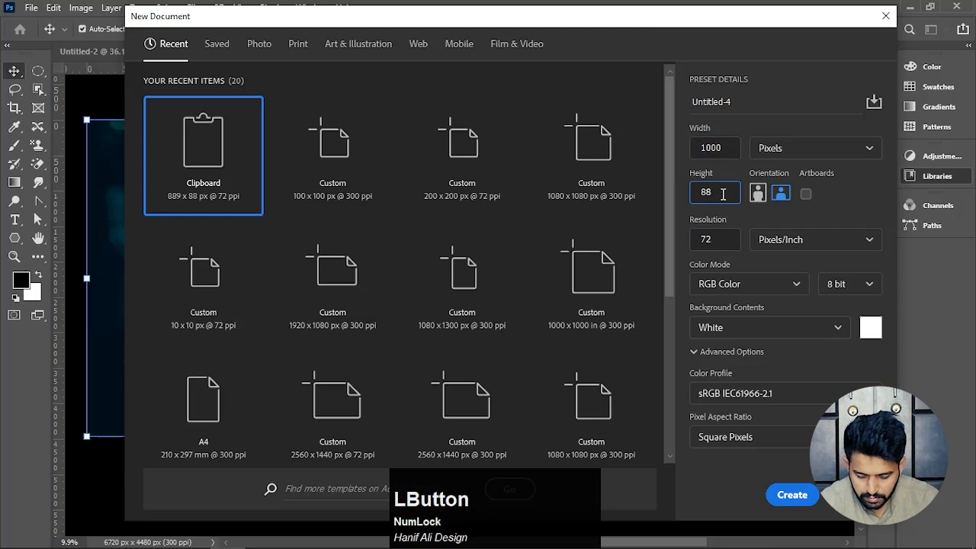
key(BackSpace)
text(100)
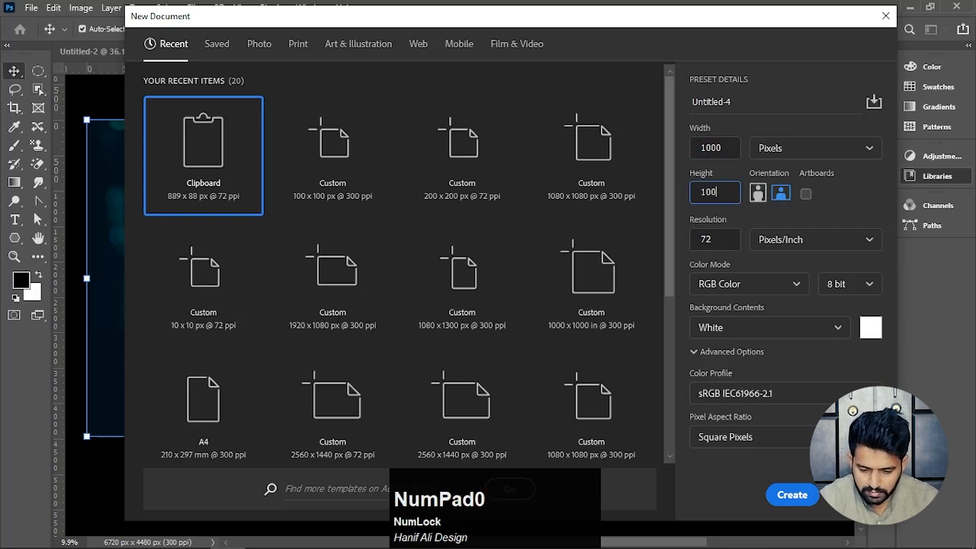
text(0)
click(682, 237)
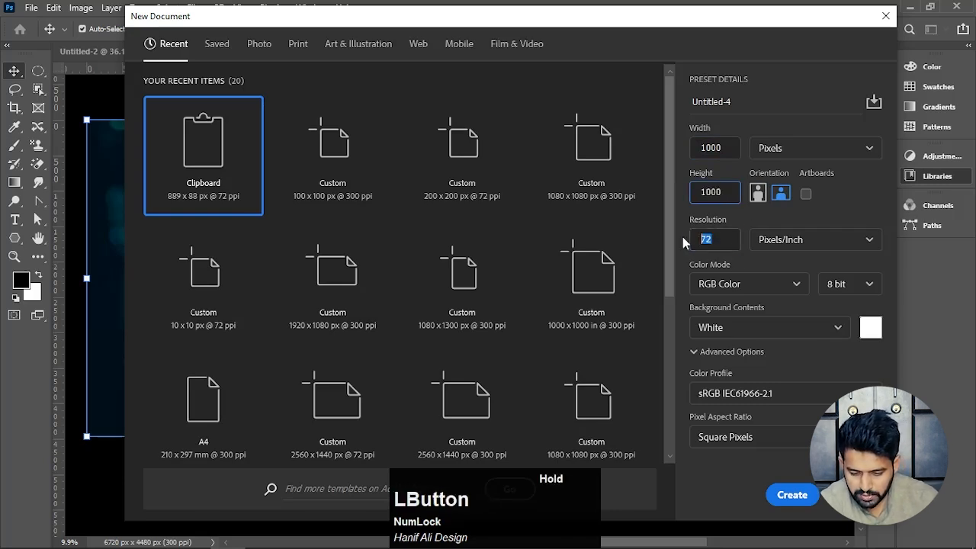
text(300)
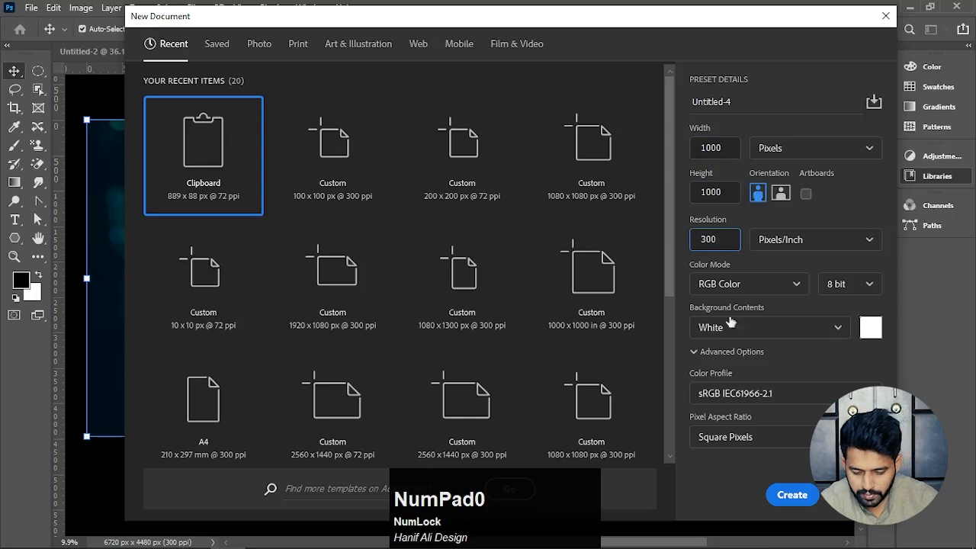
click(783, 495)
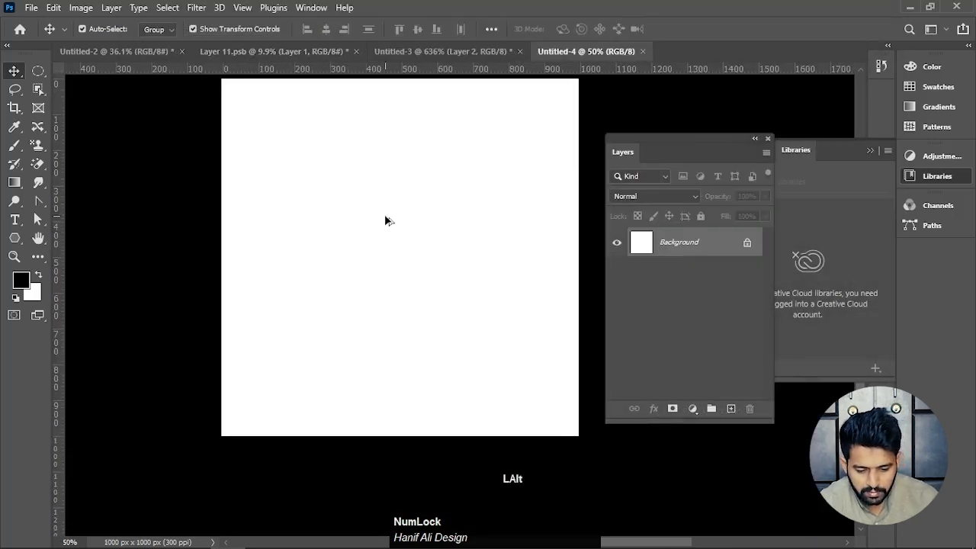
alt+scroll(385, 221, down, 2)
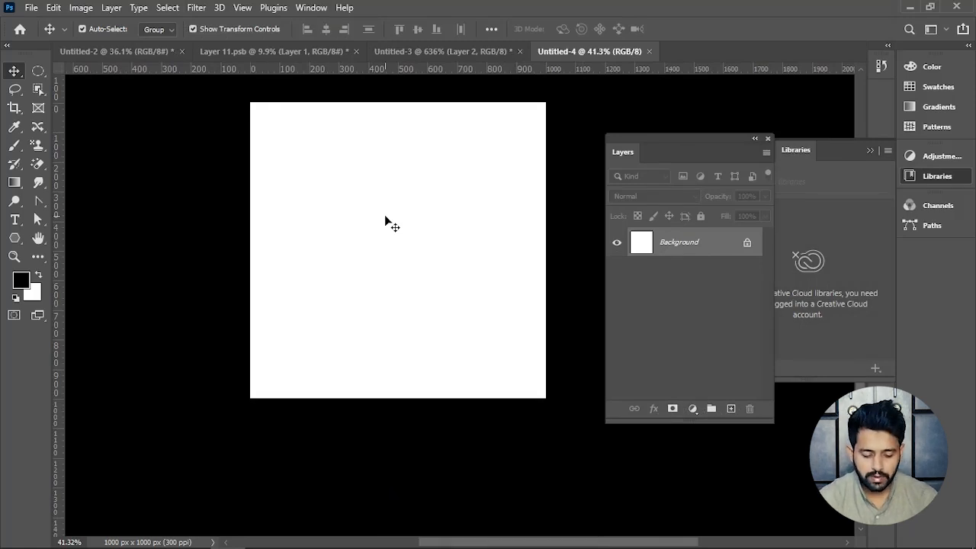
Switch to Illustrator, group the white Design.net lettering with its bars, and return to the blank Photoshop document.
mouse_move(297, 541)
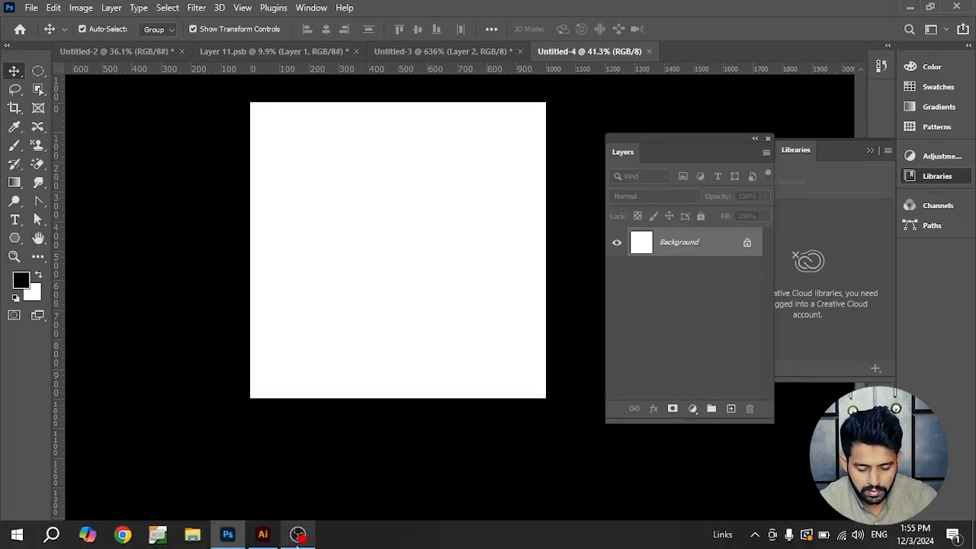
click(263, 534)
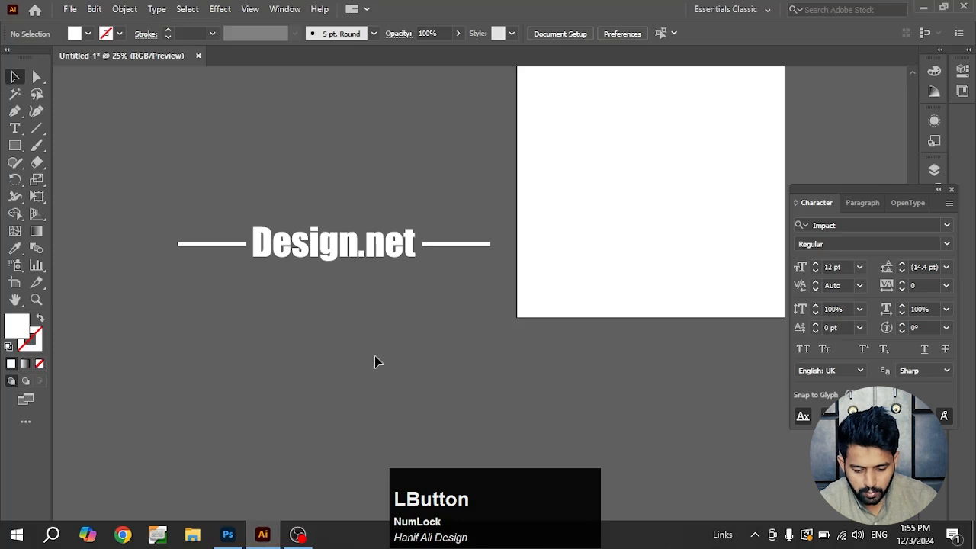
drag(449, 166, 202, 303)
key(ctrl+g)
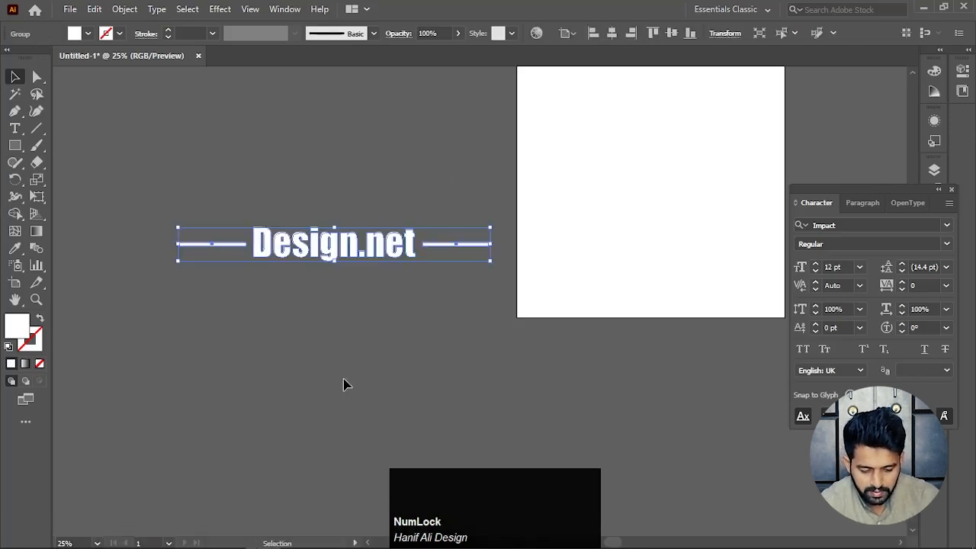
click(227, 537)
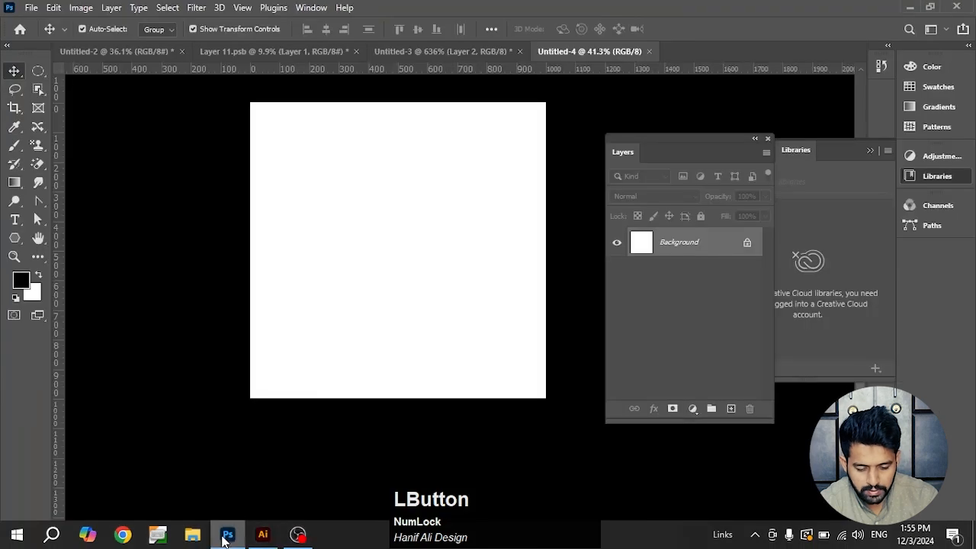
Paste the Design.net artwork as a smart object across the blank canvas, place it, and hide the white Background layer.
key(ctrl+v)
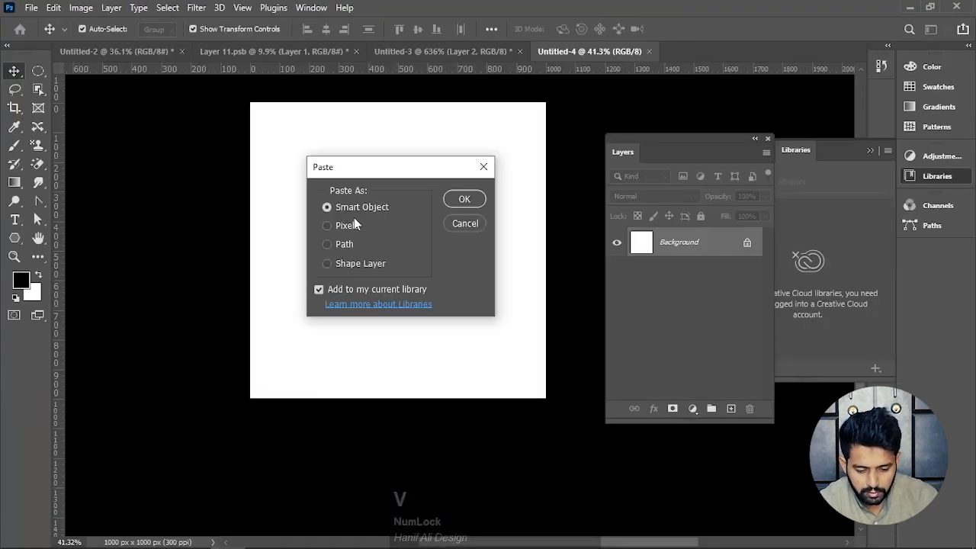
click(466, 199)
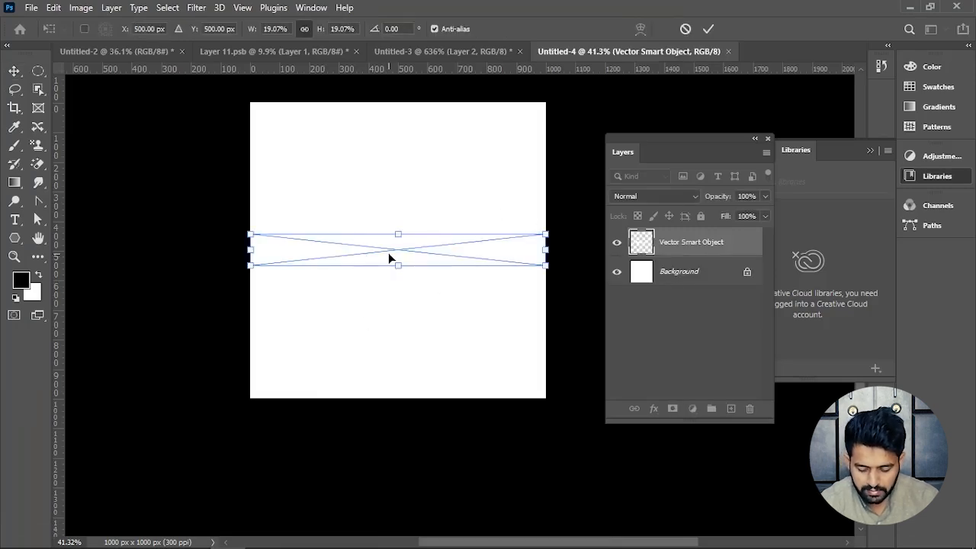
key(KP_Enter)
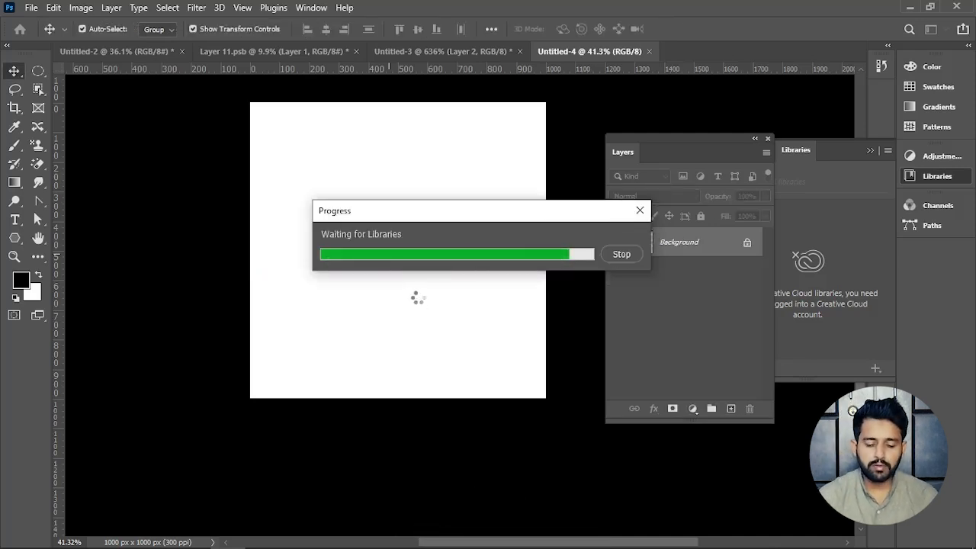
click(628, 254)
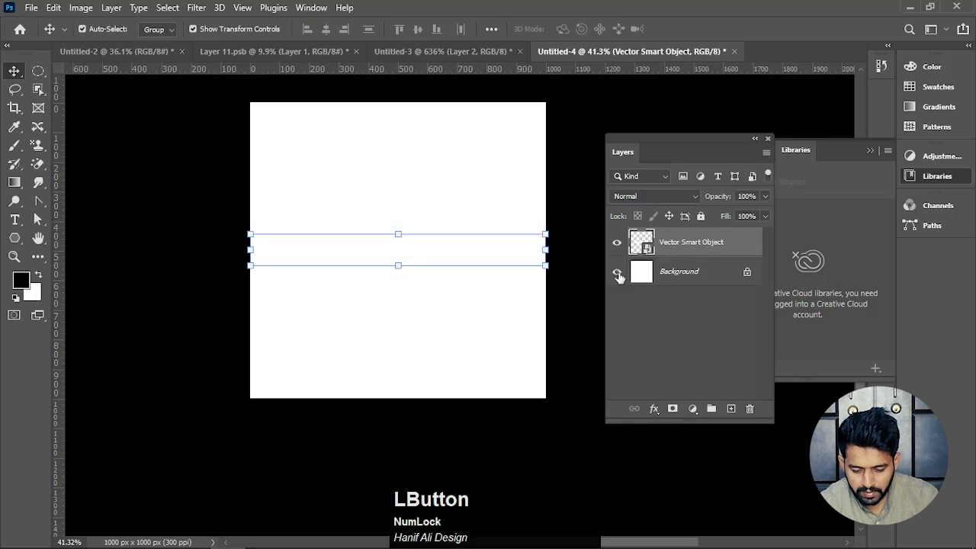
click(617, 273)
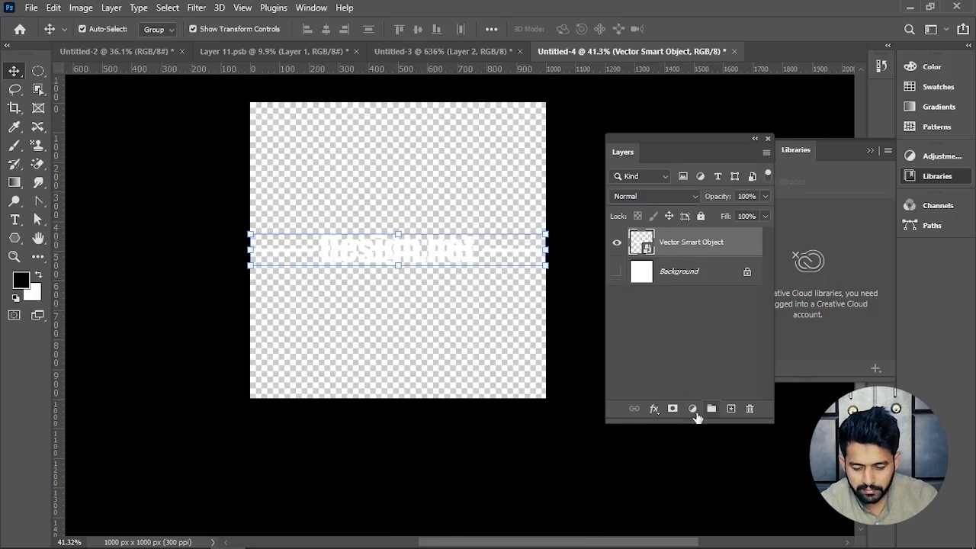
Add a red solid color fill layer (#d91414) and arrange it beneath the Design.net smart object.
click(690, 412)
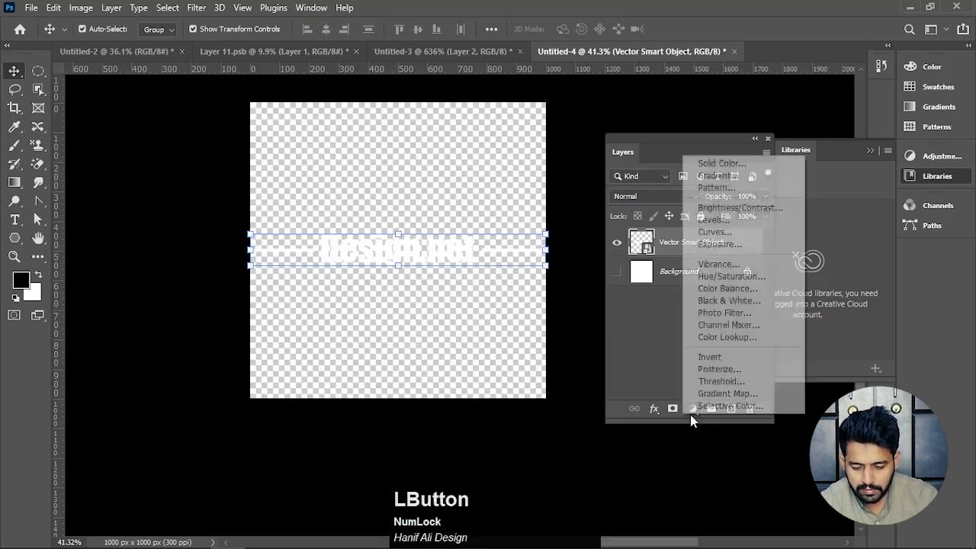
click(710, 170)
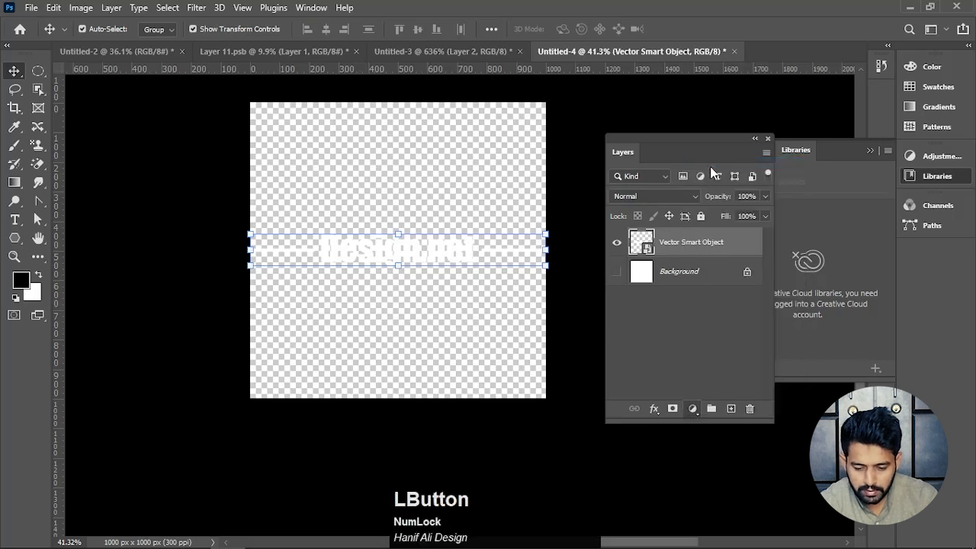
drag(579, 231, 593, 190)
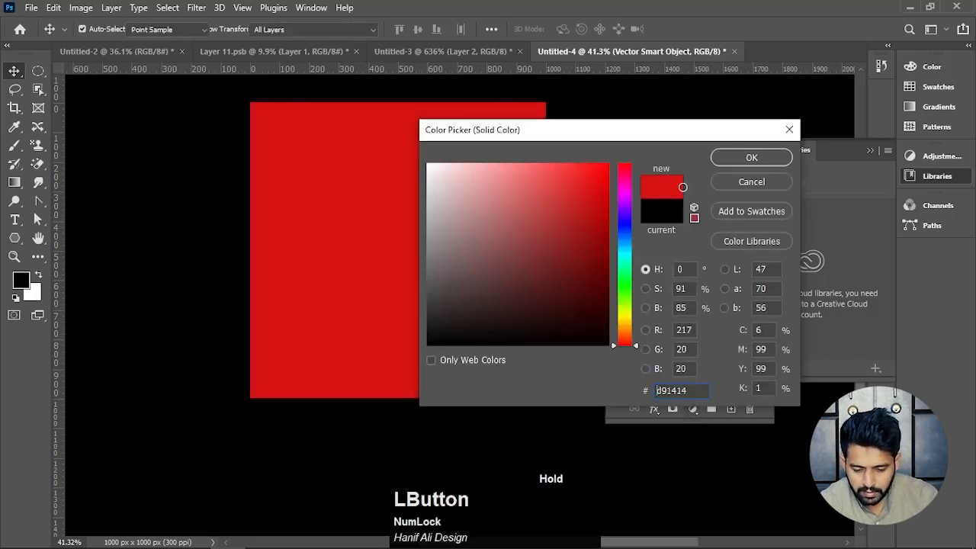
key(Return)
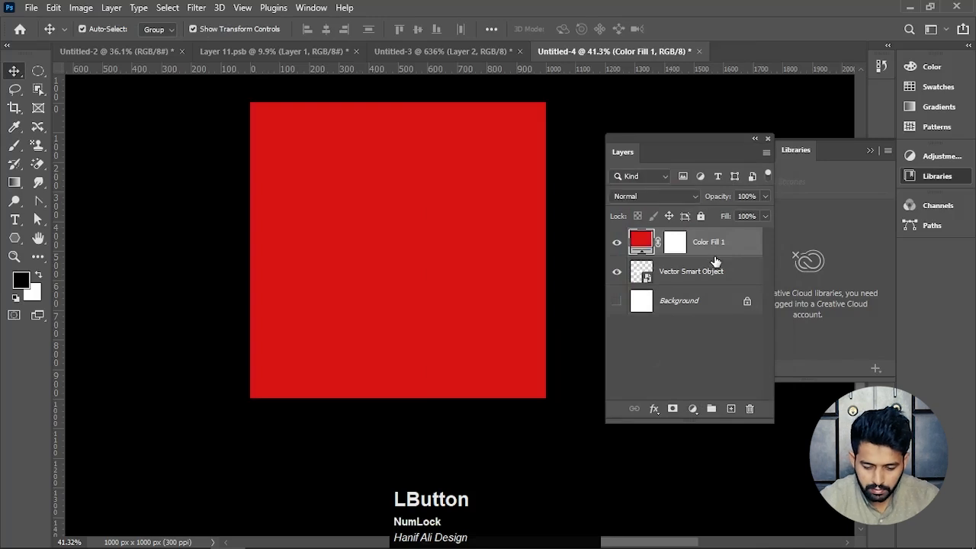
key(ctrl)
key(ctrl+bracketleft)
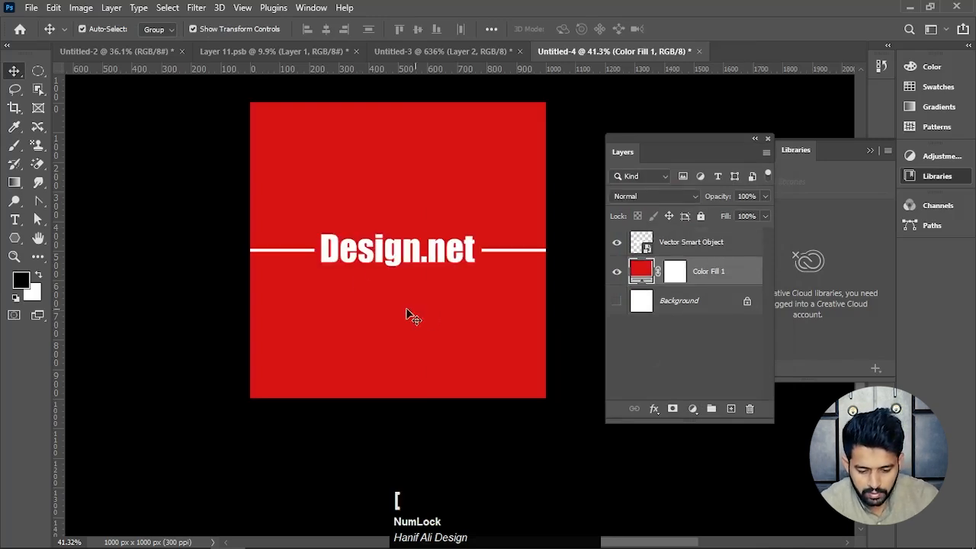
Rotate the Design.net smart object to -30° about its centre so it runs diagonally upward.
click(425, 263)
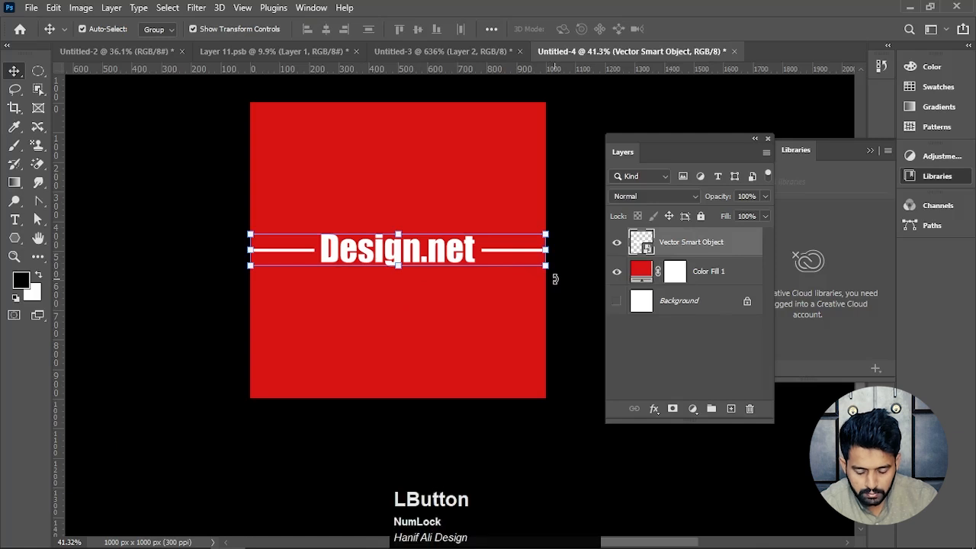
drag(555, 279, 549, 192)
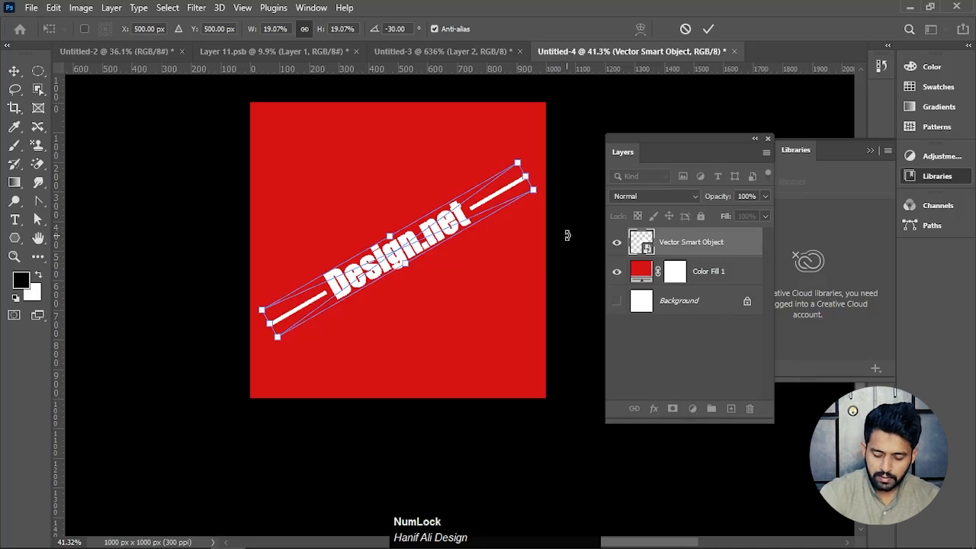
key(KP_Enter)
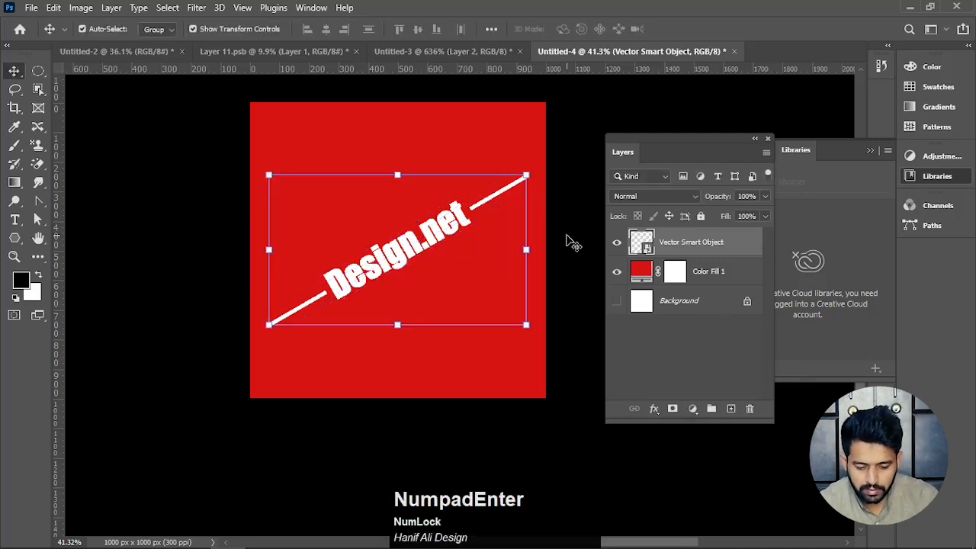
Hide the red fill layer and define the diagonal white Design.net lettering as a pattern, accepting the suggested name.
click(617, 273)
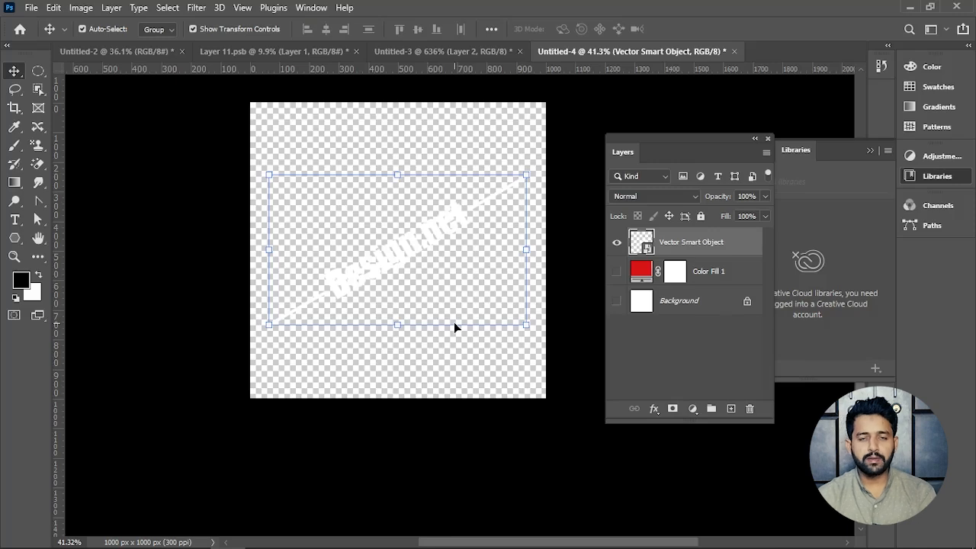
click(55, 9)
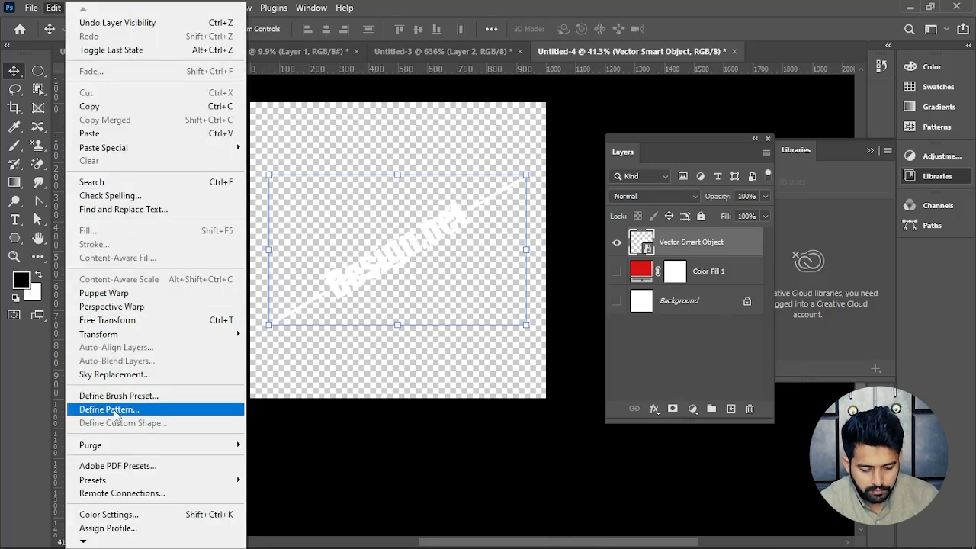
click(109, 409)
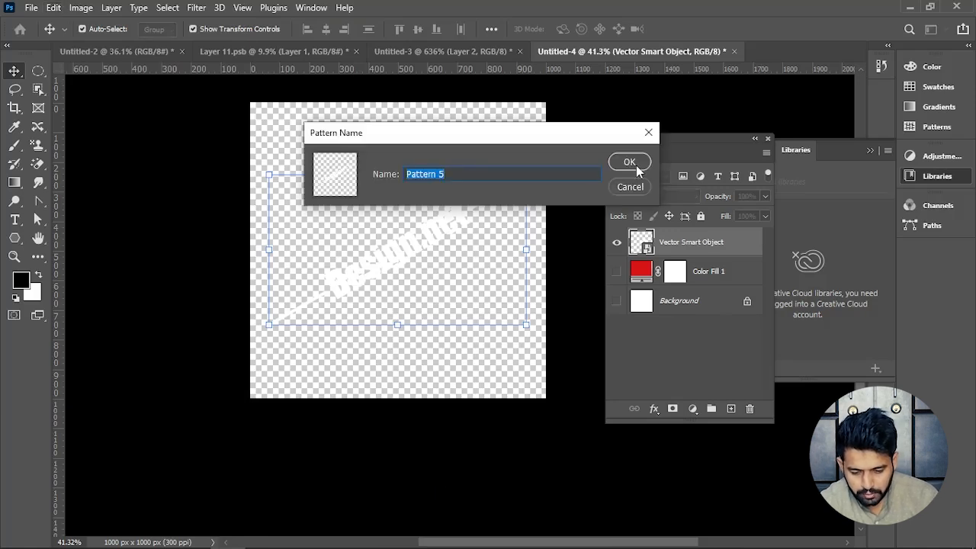
click(638, 163)
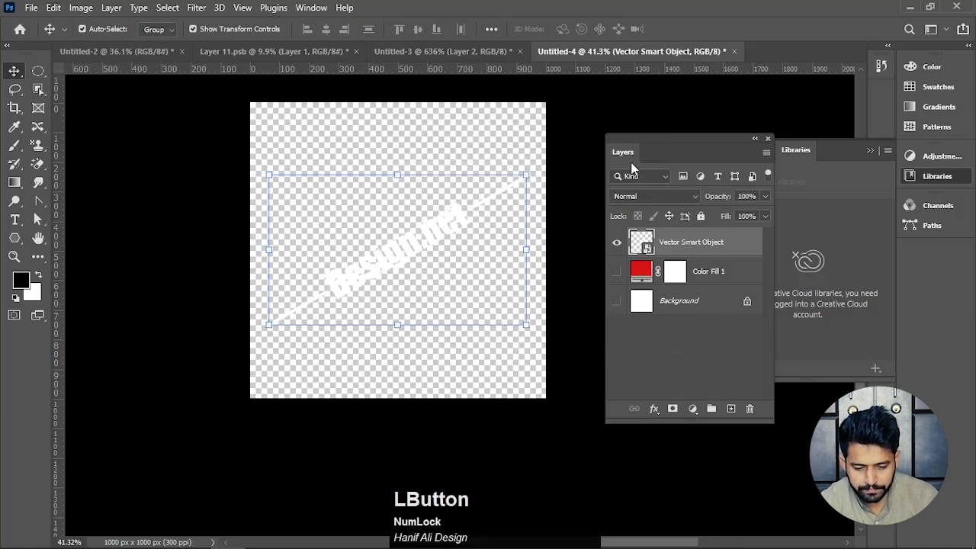
Switch to the Layer 11.psb portrait document and add a new empty layer above the photo.
click(284, 51)
key(space)
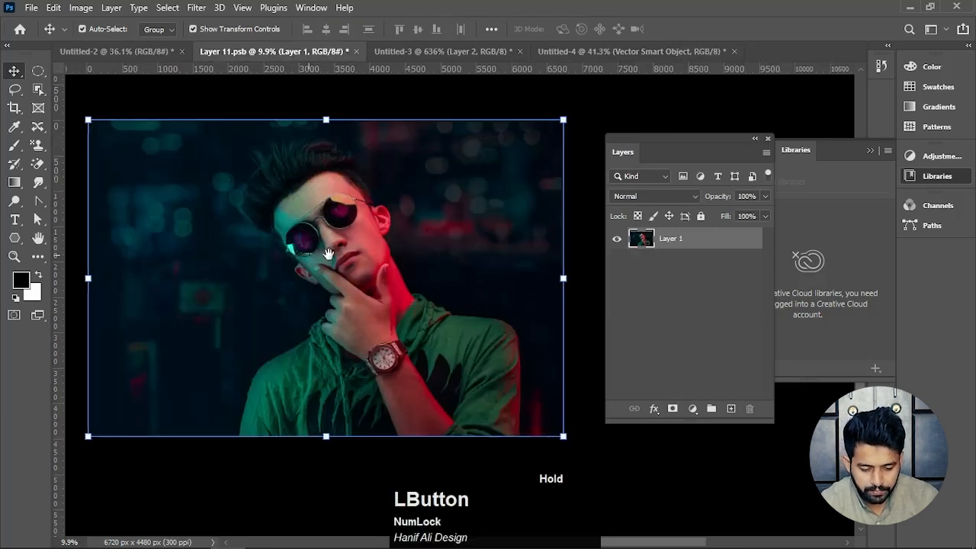
mouse_move(327, 255)
mouse_down()
mouse_move(356, 251)
mouse_move(342, 250)
mouse_up()
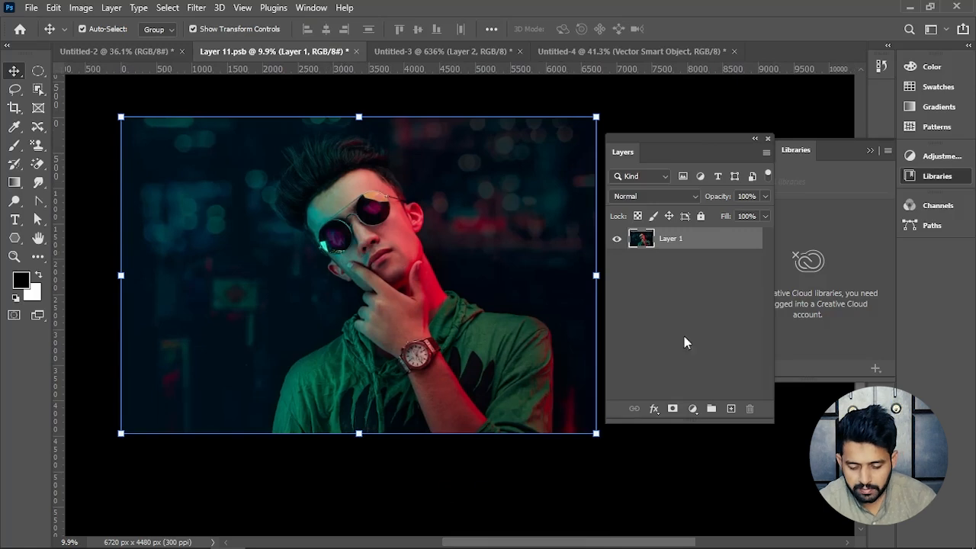
click(729, 409)
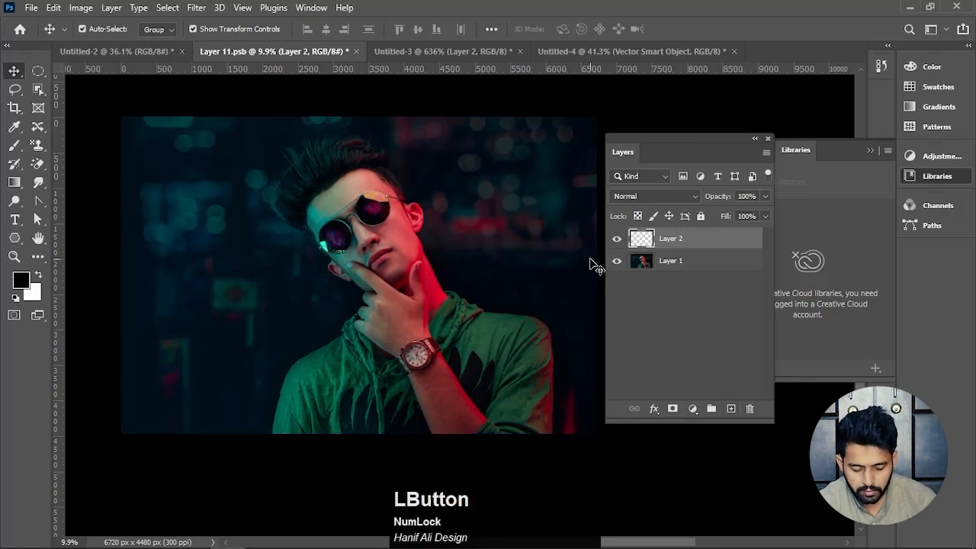
Fill the empty layer above the portrait with the new transparent Design.net pattern.
key(shift+BackSpace)
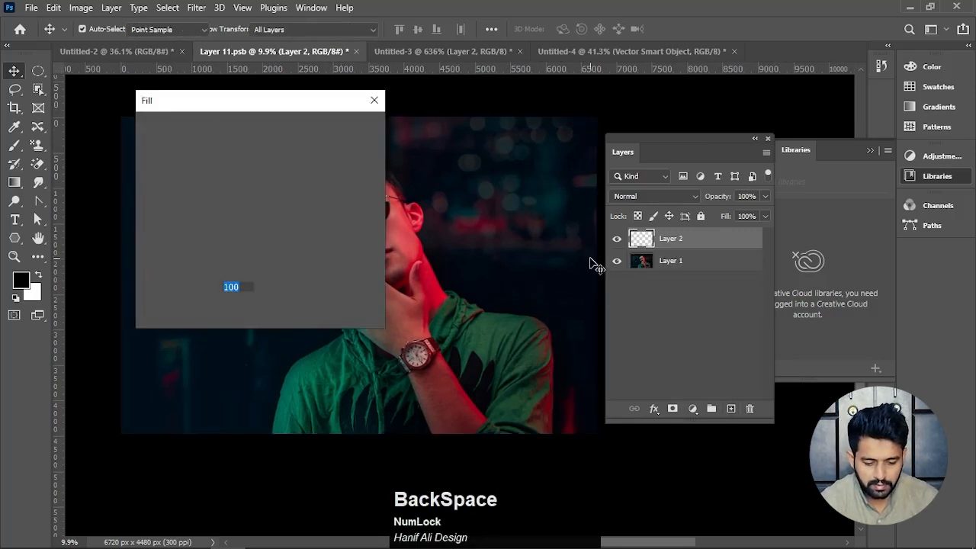
click(248, 194)
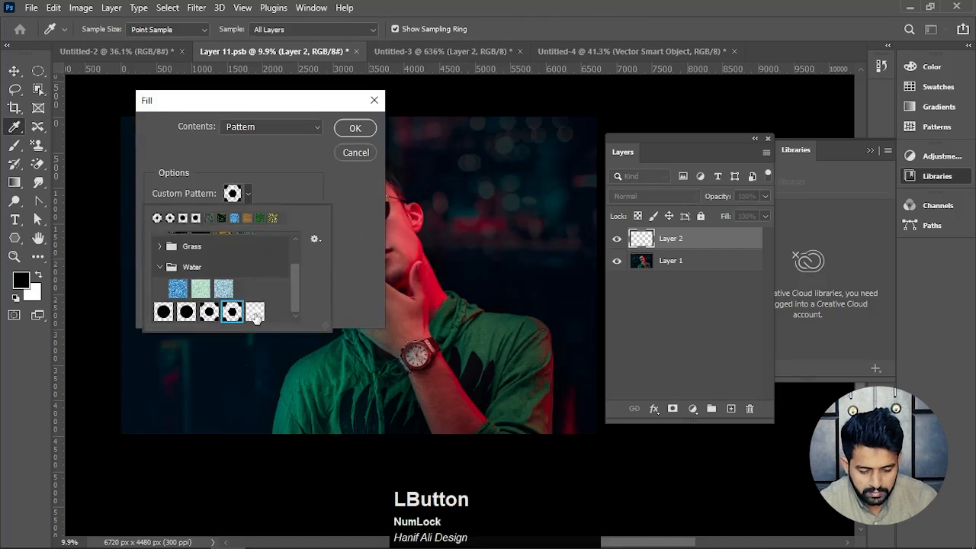
right_click(255, 313)
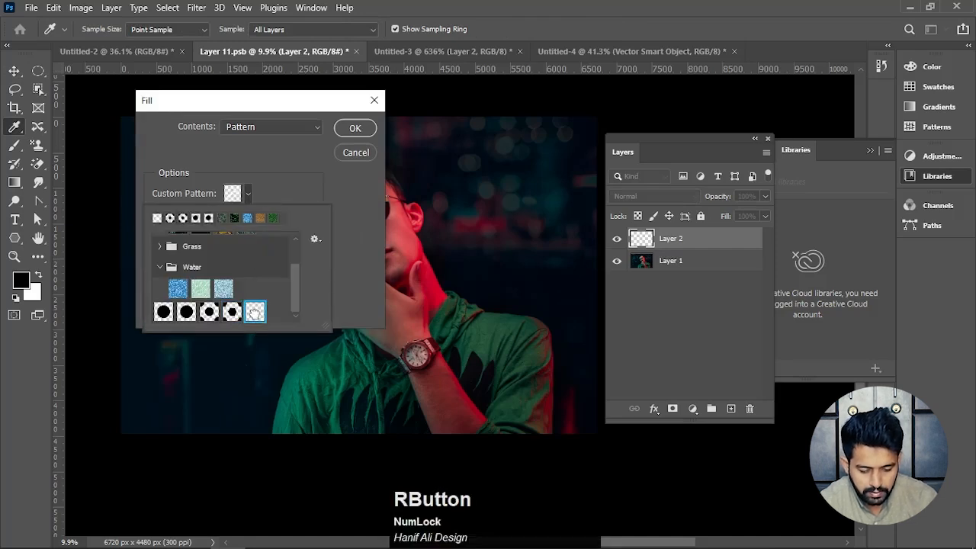
click(350, 129)
click(351, 130)
key(v)
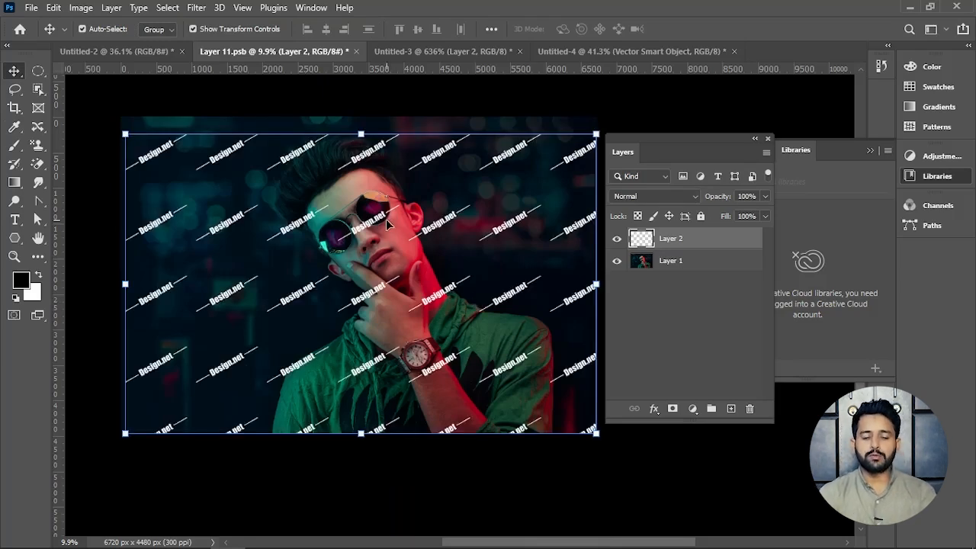
Shift the Design.net pattern layer slightly up and scale it to about 111% from its centre to cover the whole portrait.
key(space)
drag(386, 211, 362, 227)
alt+scroll(355, 311, down, 2)
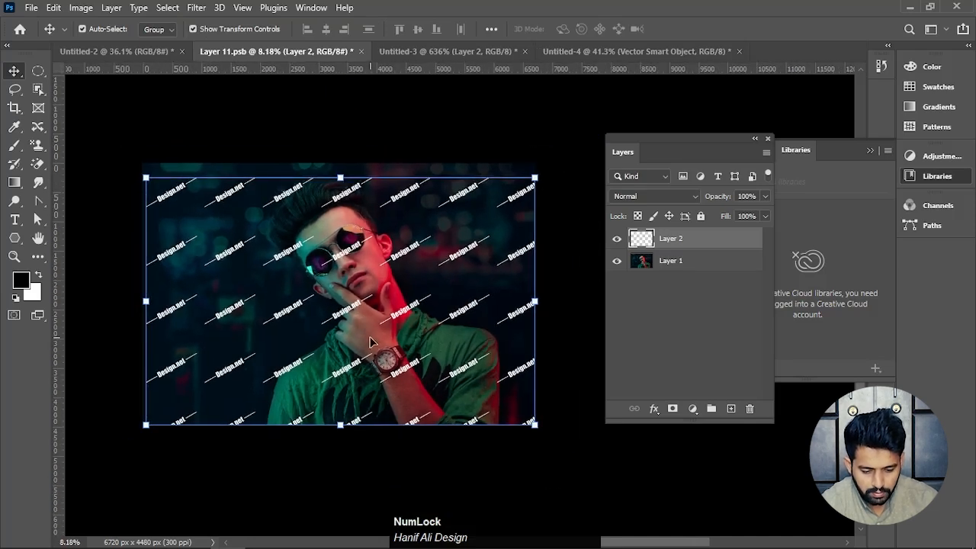
drag(351, 315, 348, 306)
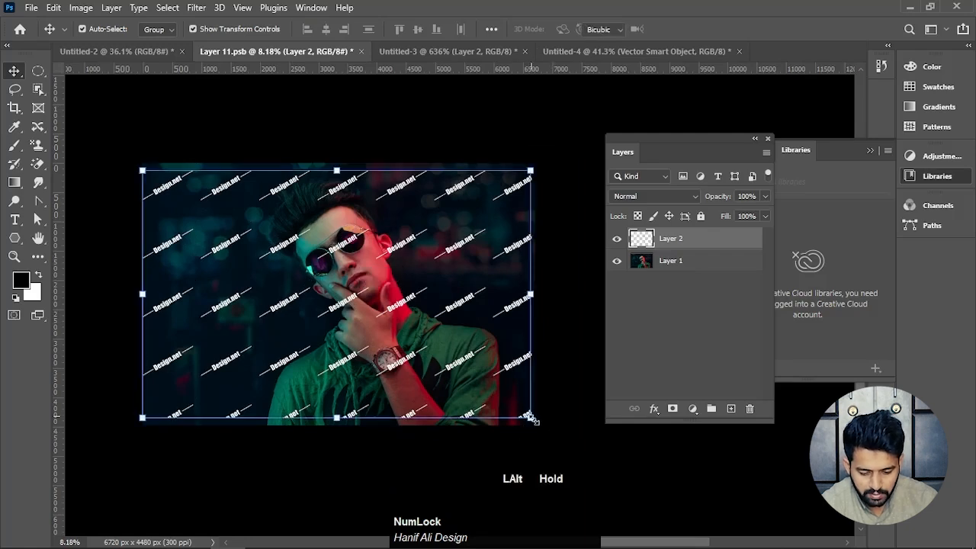
drag(533, 419, 552, 432)
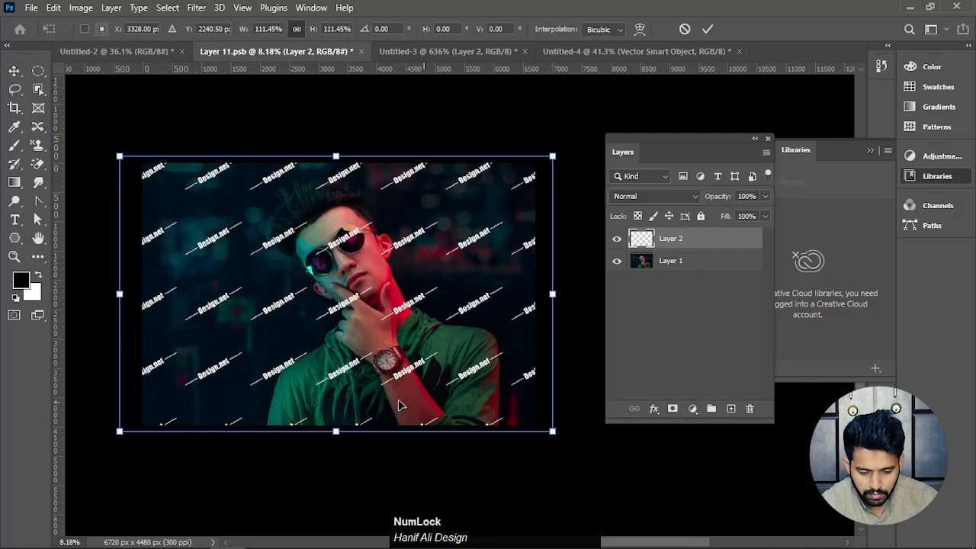
key(KP_Enter)
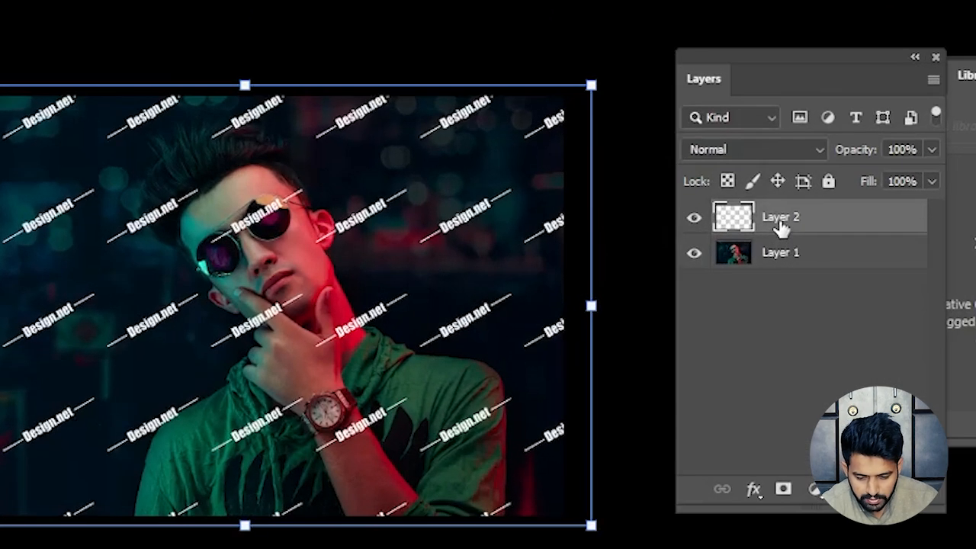
Change the blend mode of the Design.net pattern layer to Overlay.
drag(800, 67, 709, 56)
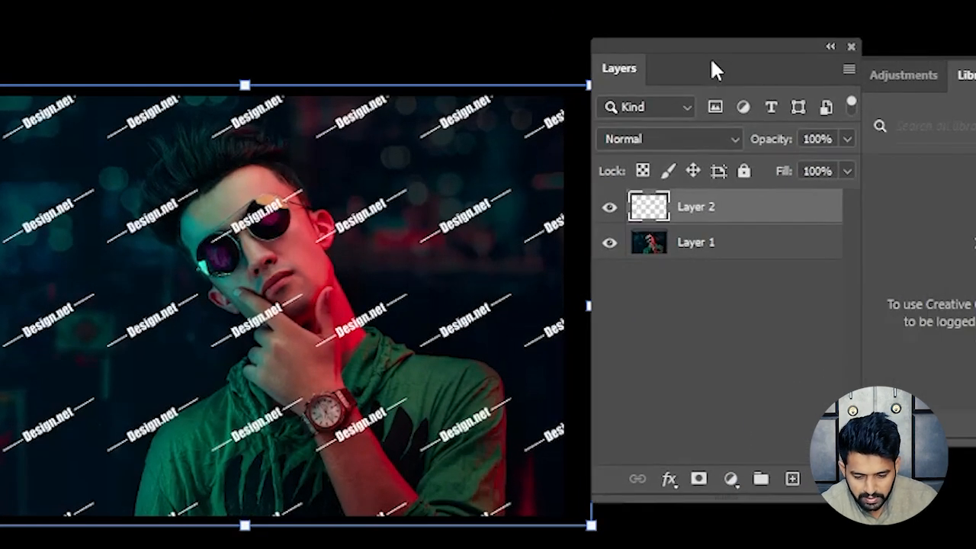
click(702, 134)
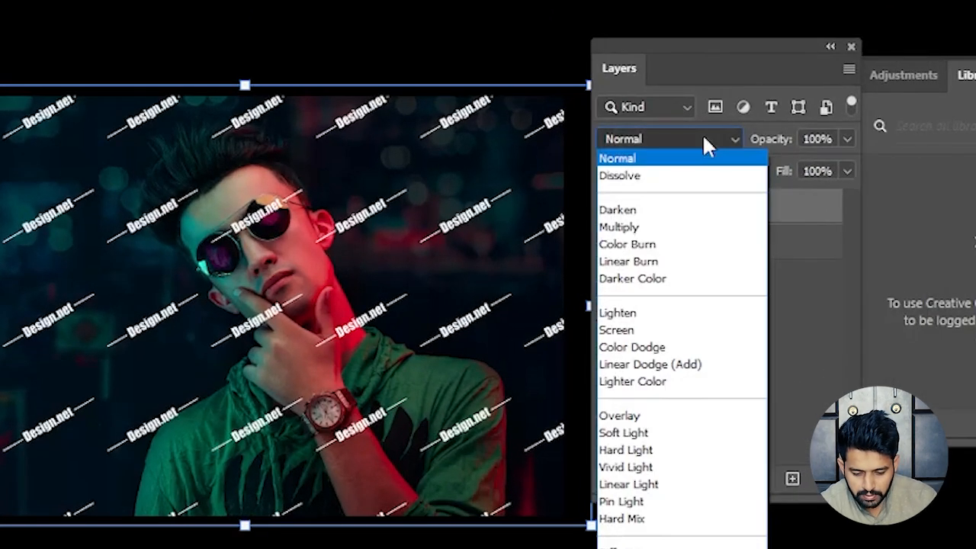
click(651, 420)
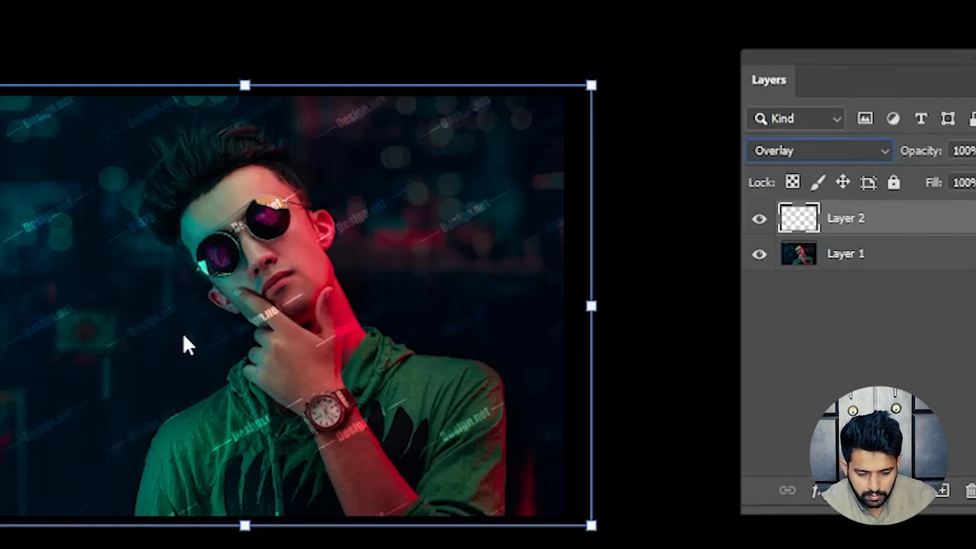
Examine how the Design.net watermark blends over the portrait, both close up and across the whole image.
drag(182, 333, 226, 285)
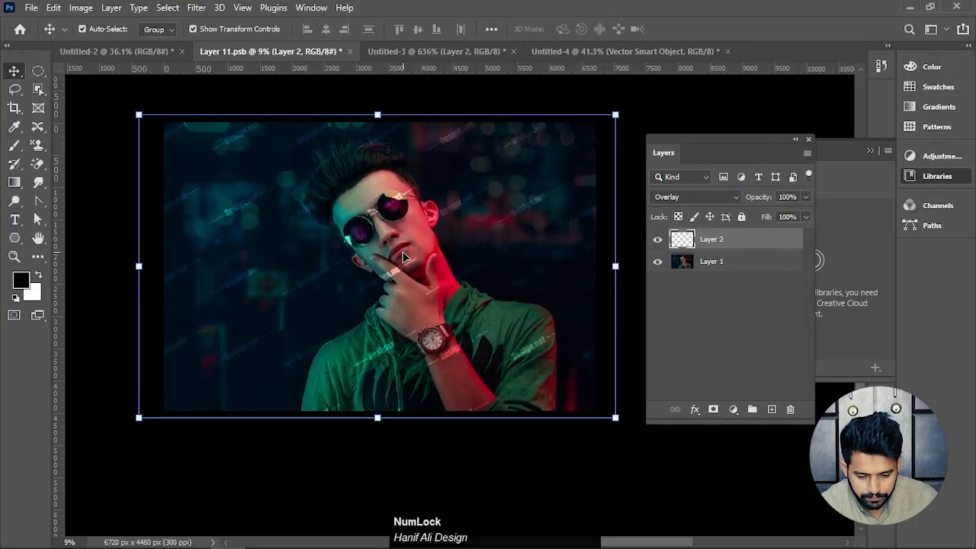
scroll(479, 171, up, 2)
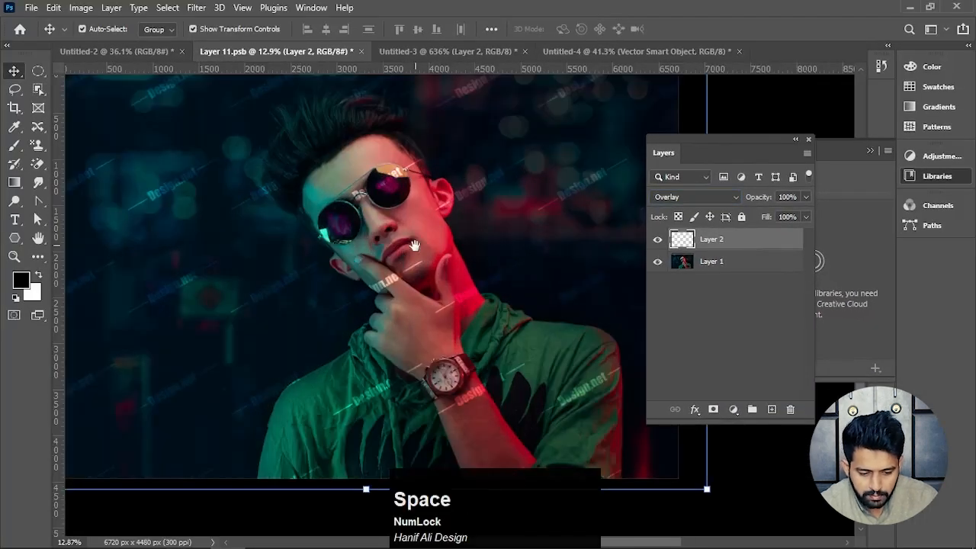
drag(470, 230, 450, 213)
scroll(417, 243, down, 1)
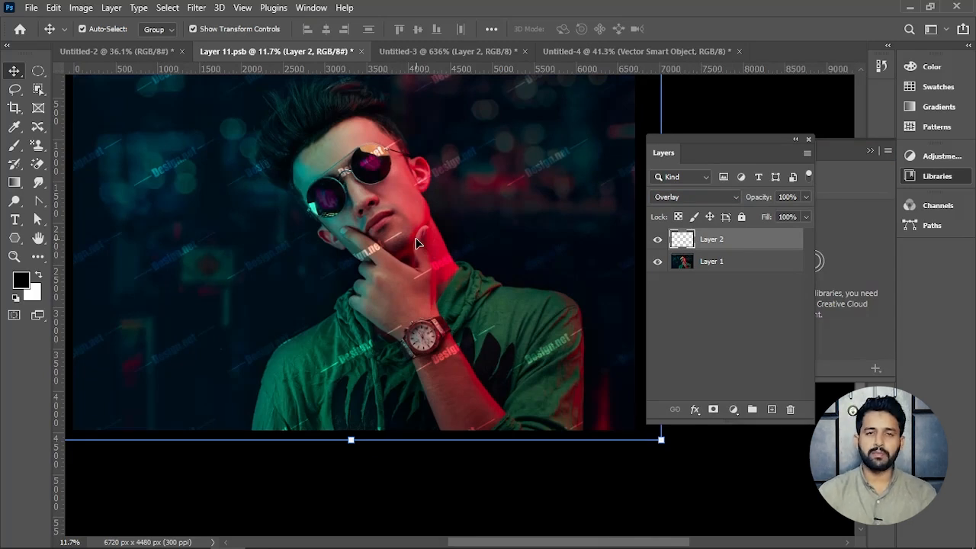
scroll(417, 242, down, 1)
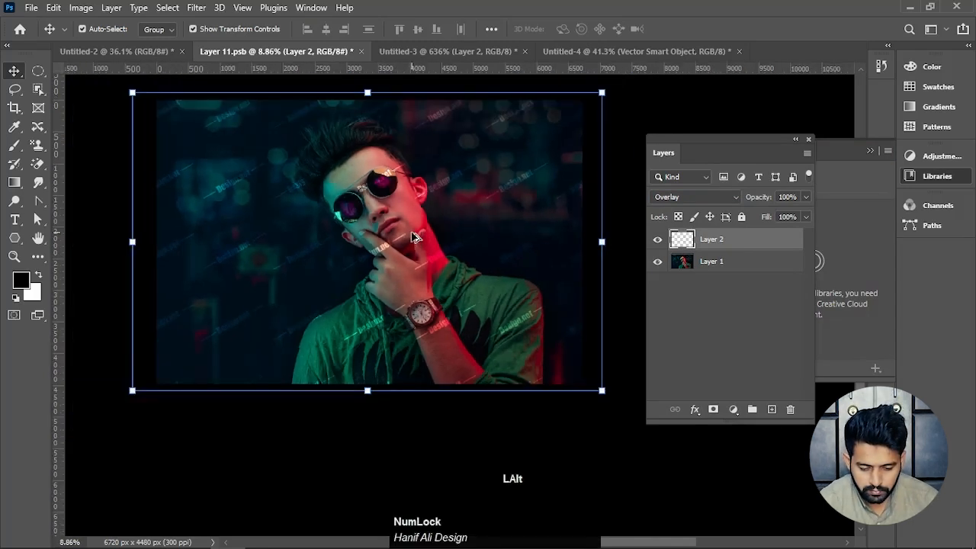
drag(409, 218, 407, 227)
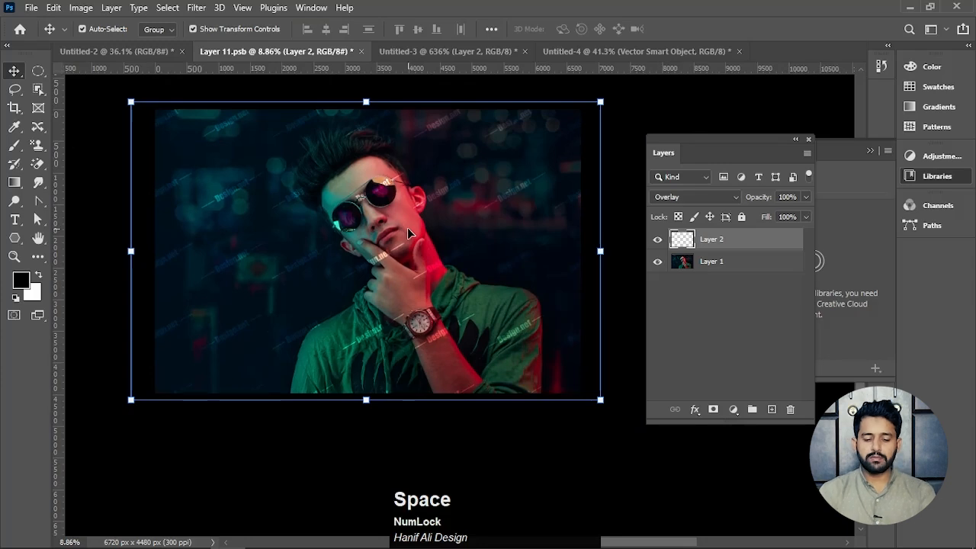